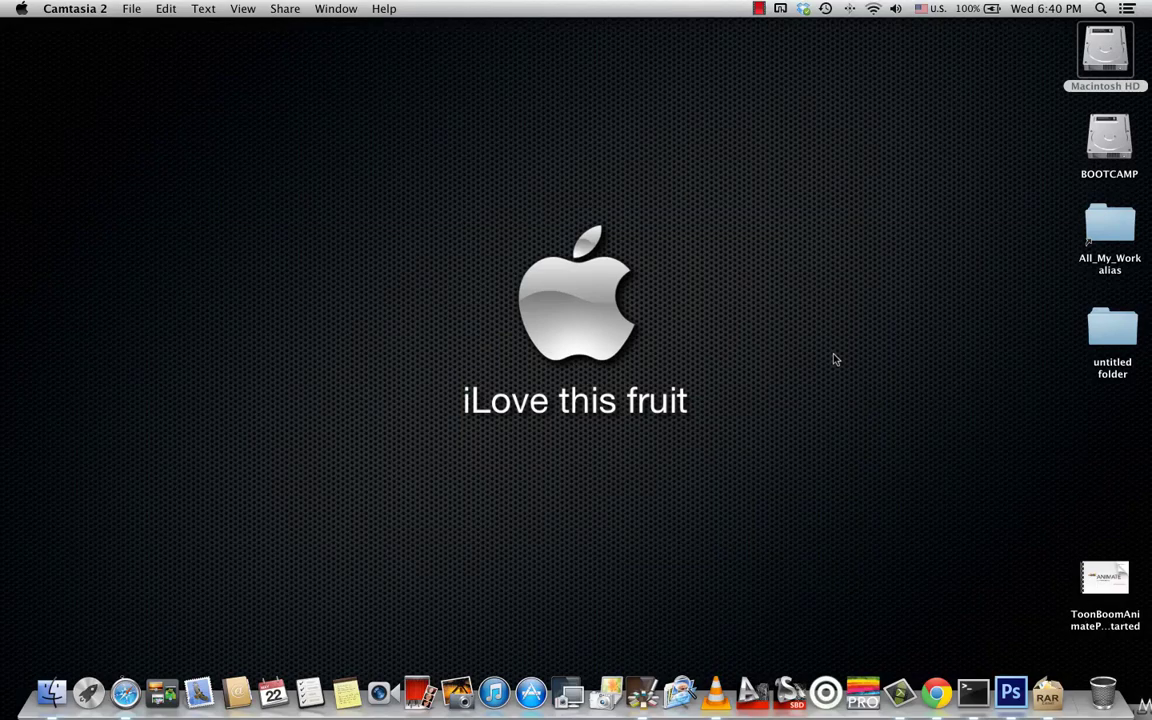
Launch Adobe Illustrator CS6 from the Launchpad app list
key(F4)
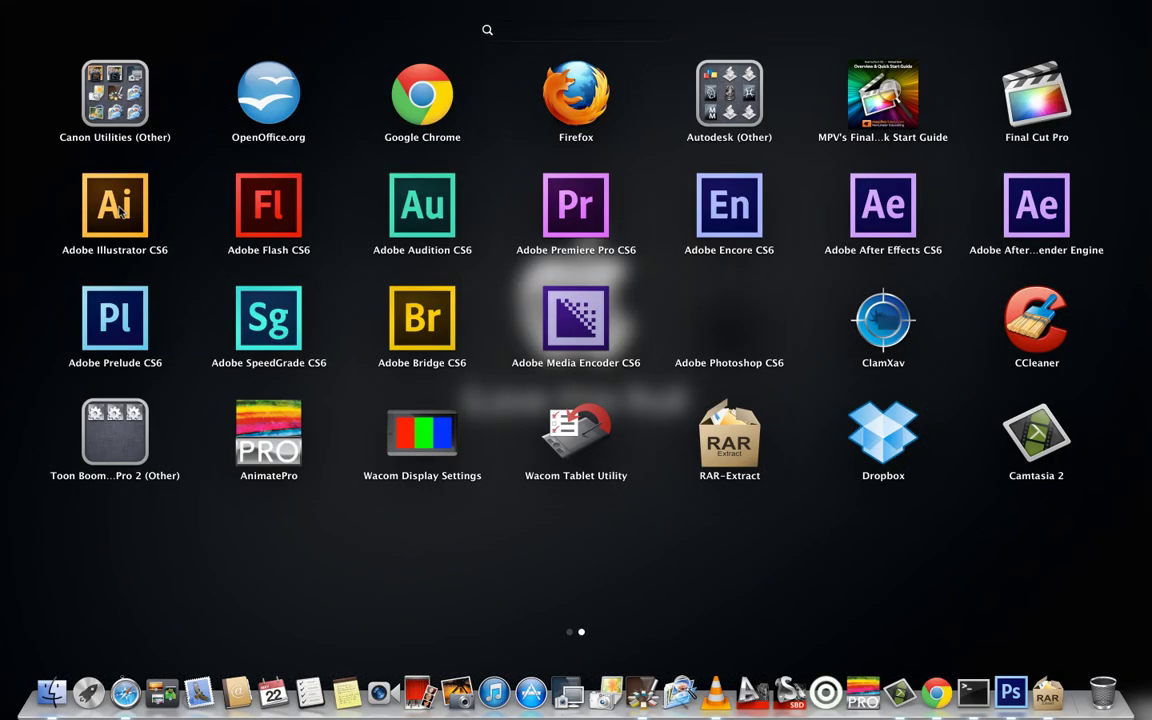
click(118, 207)
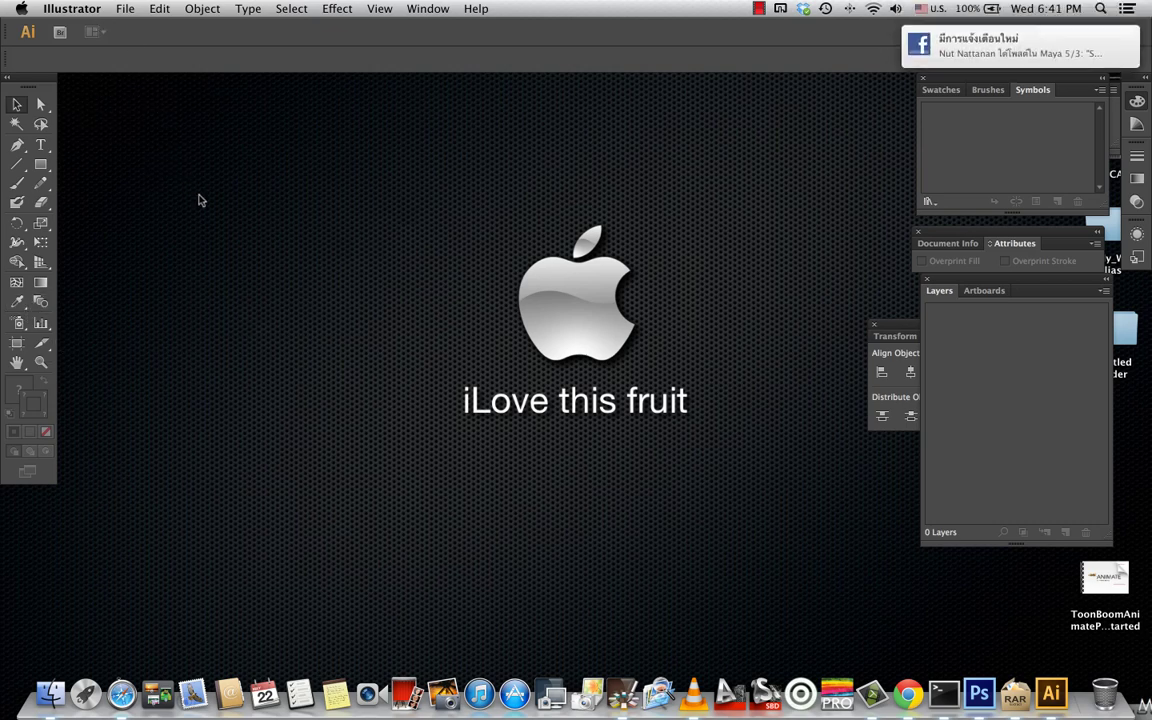
Create a new A4 document named 'insect'
click(125, 10)
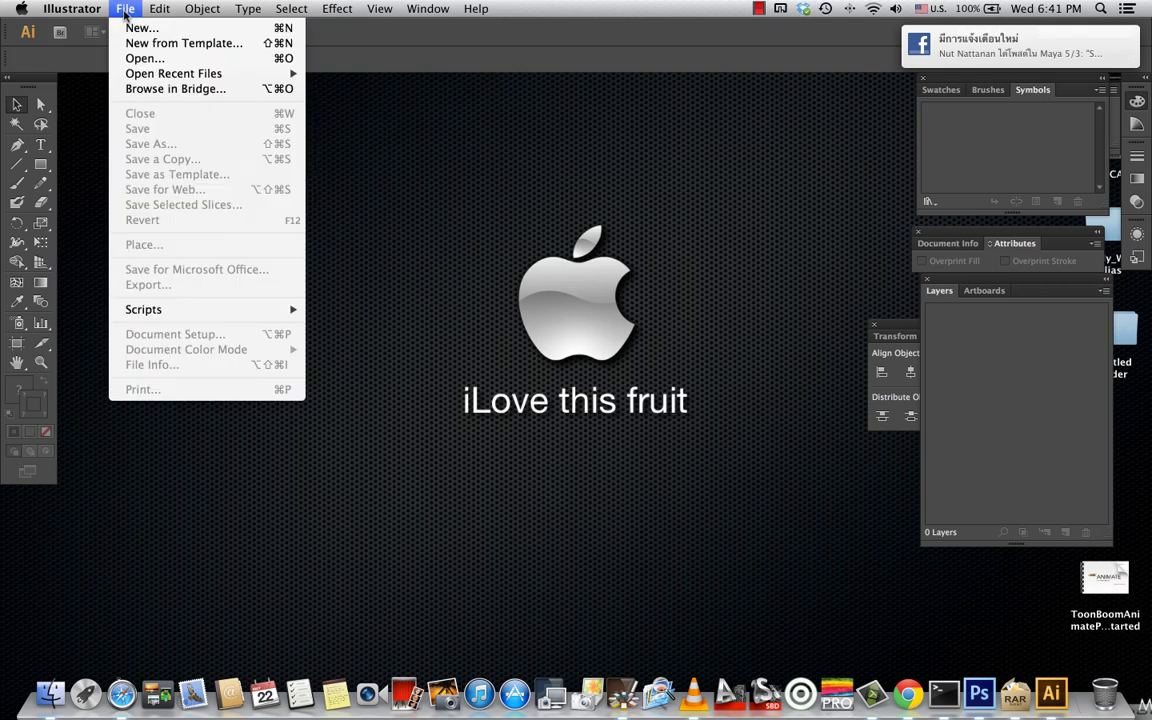
click(130, 30)
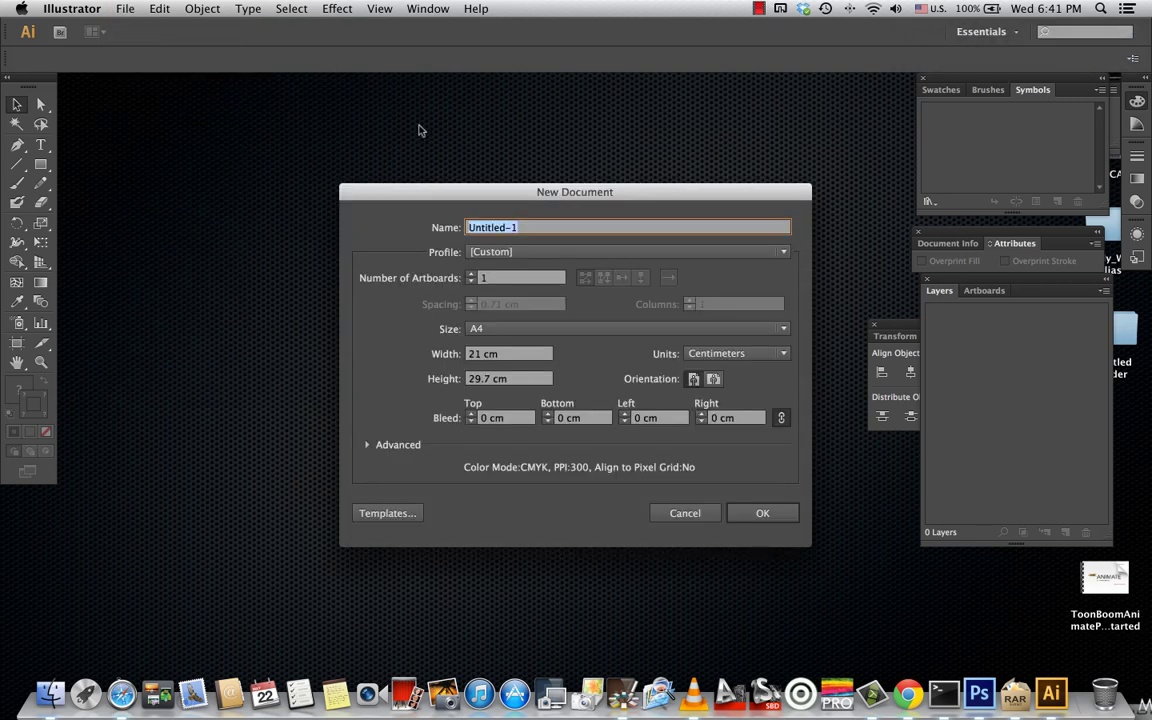
drag(579, 195, 484, 127)
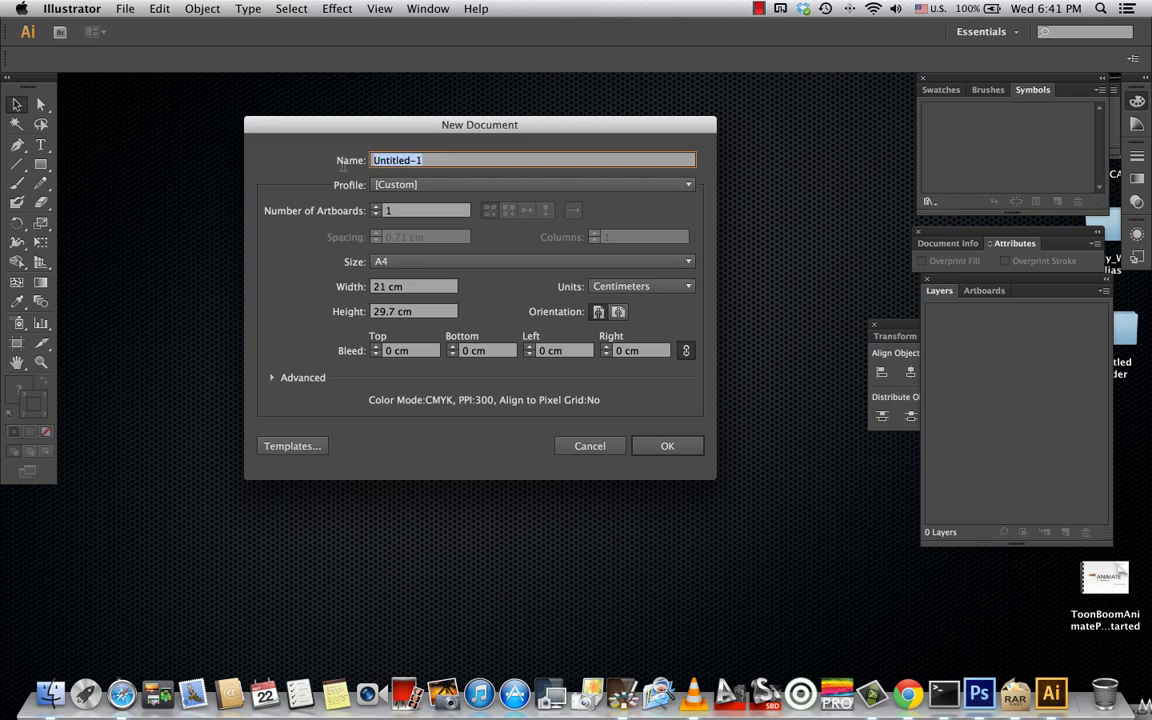
text(insect)
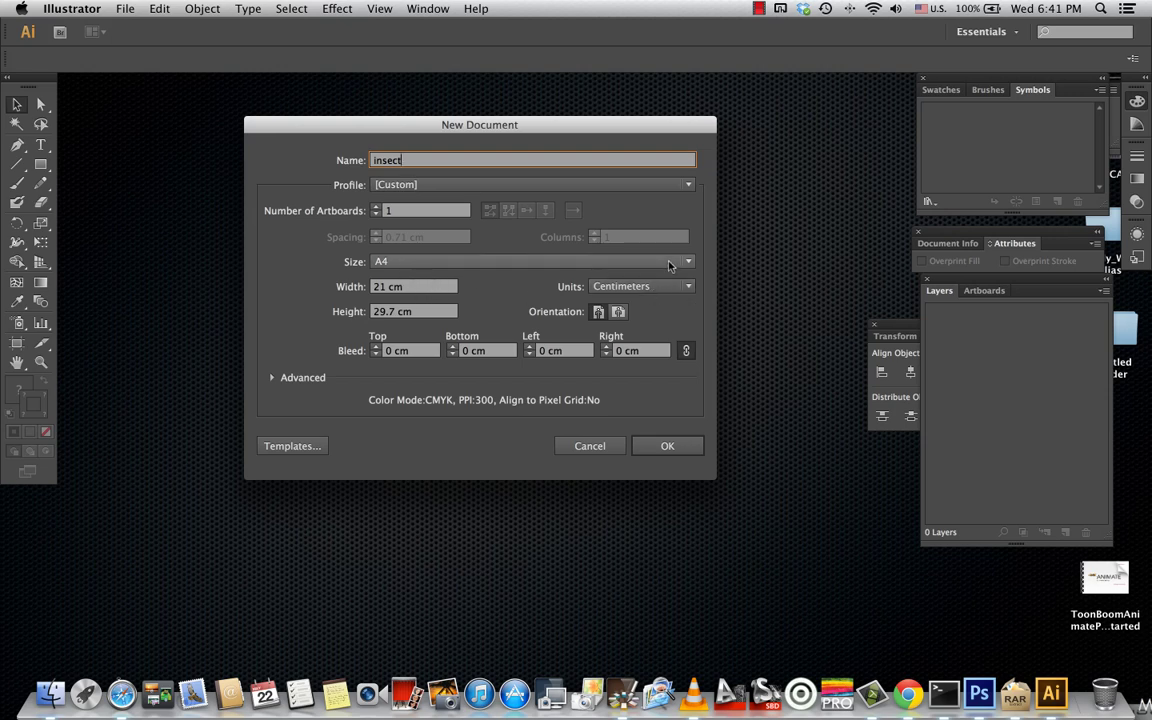
click(548, 261)
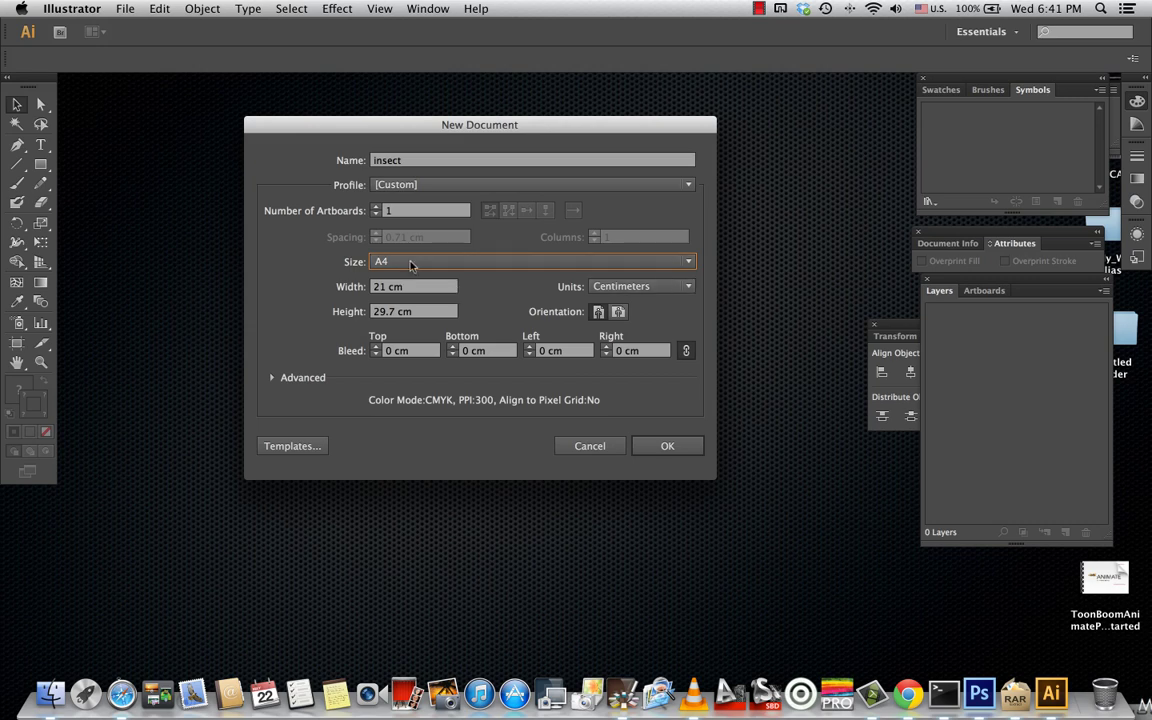
click(665, 446)
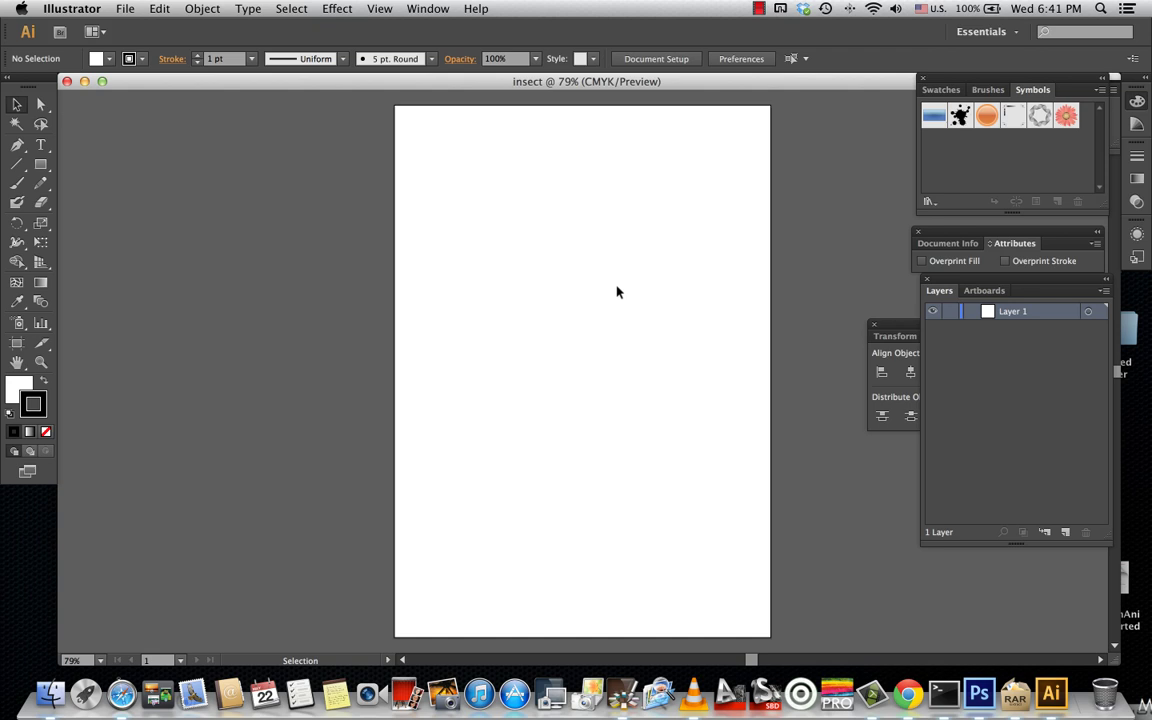
Zoom the blank page to 150% and select the Pen Tool
key(super+equal)
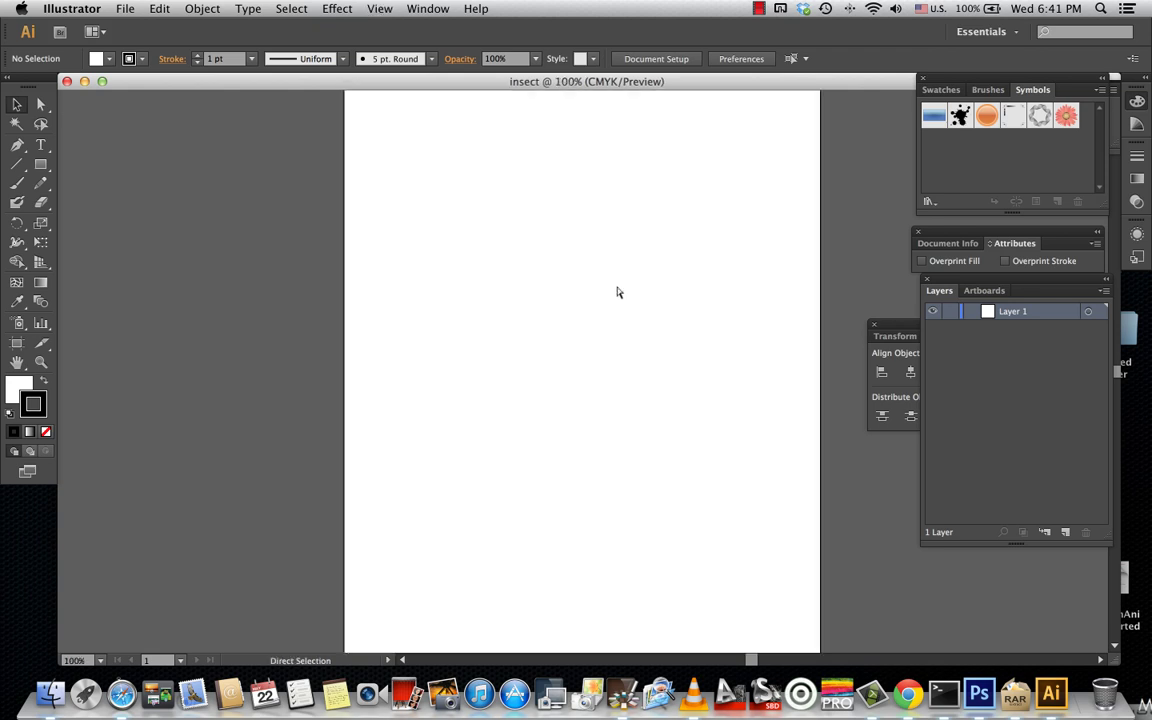
key(super+equal)
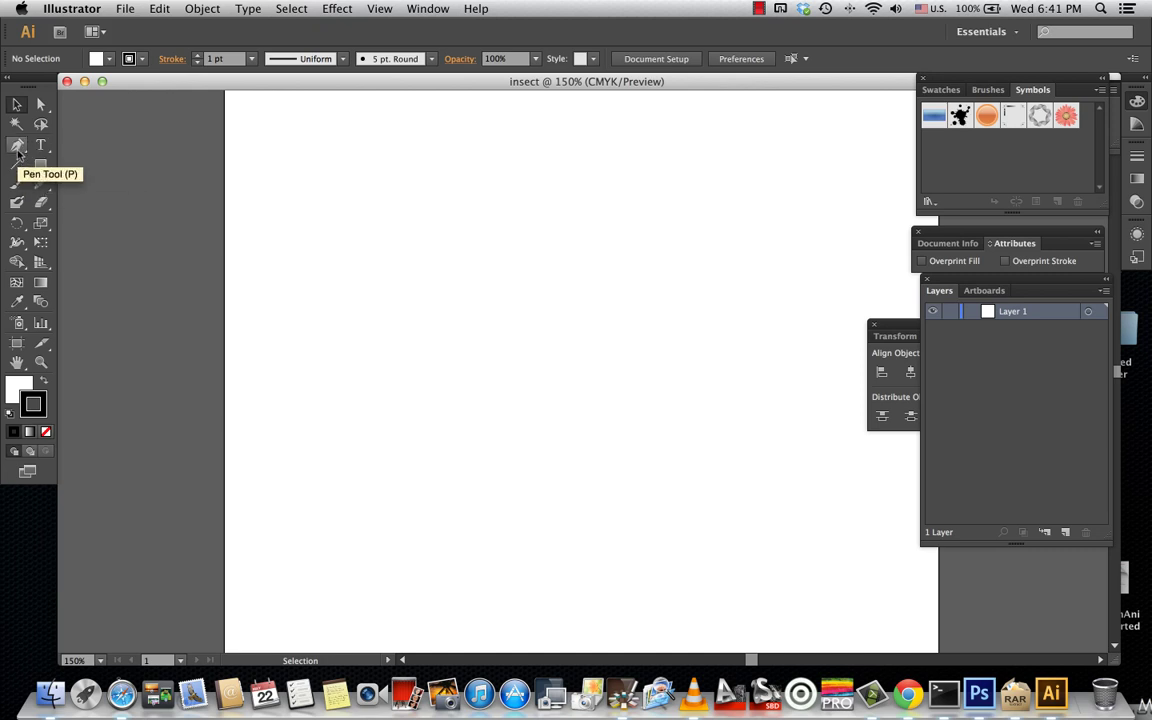
click(17, 108)
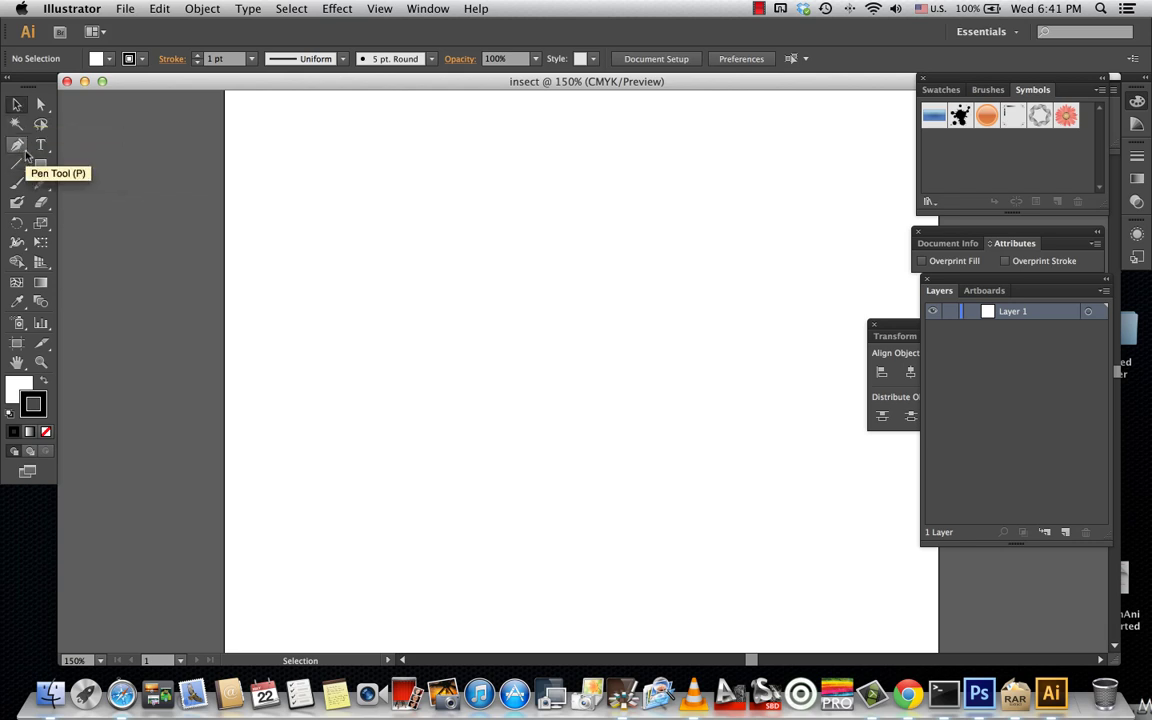
drag(26, 153, 83, 152)
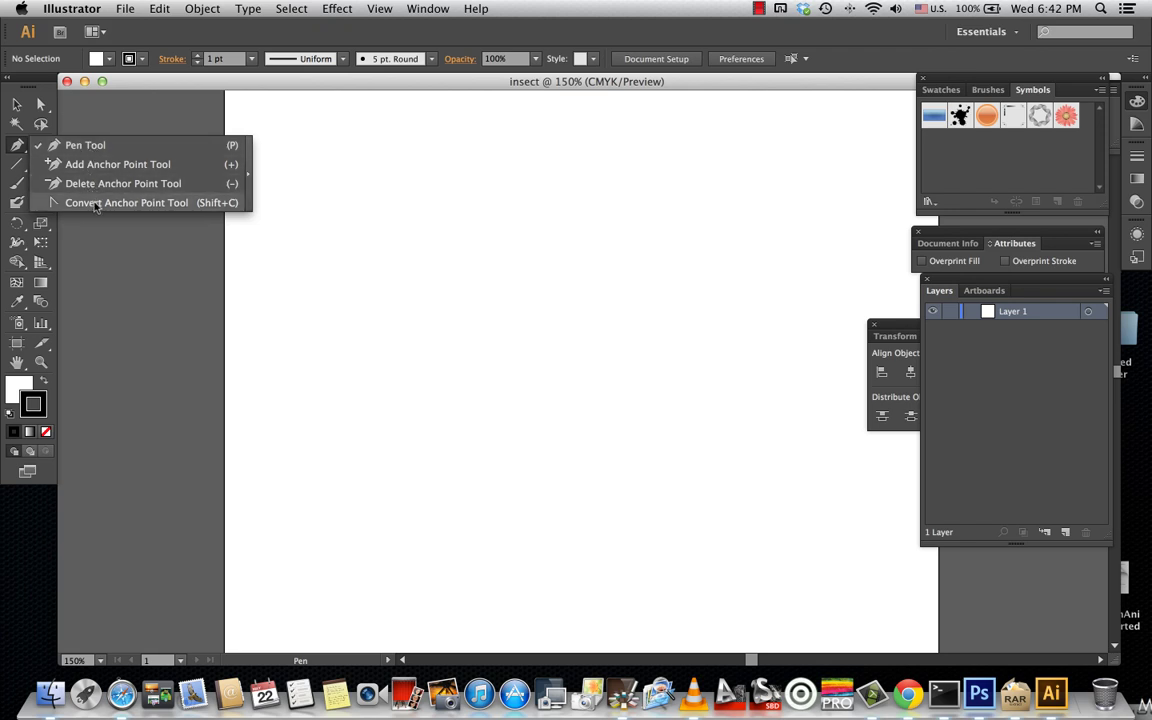
click(97, 148)
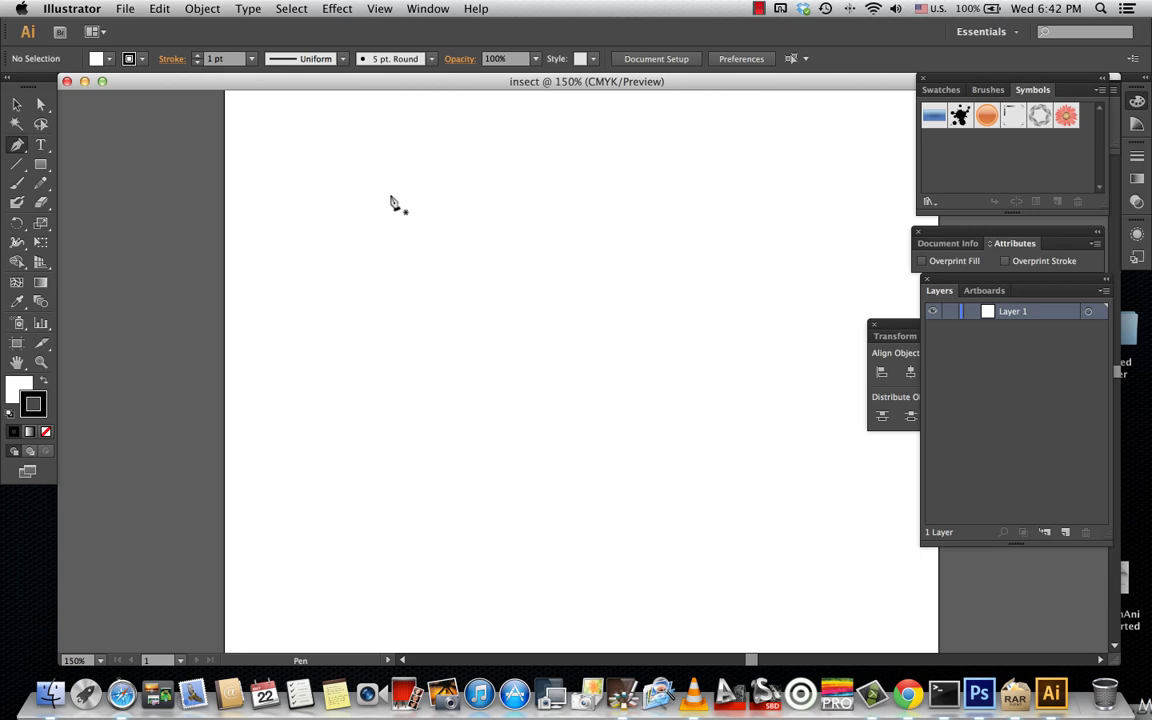
Draw a large closed triangle with the Pen
click(482, 141)
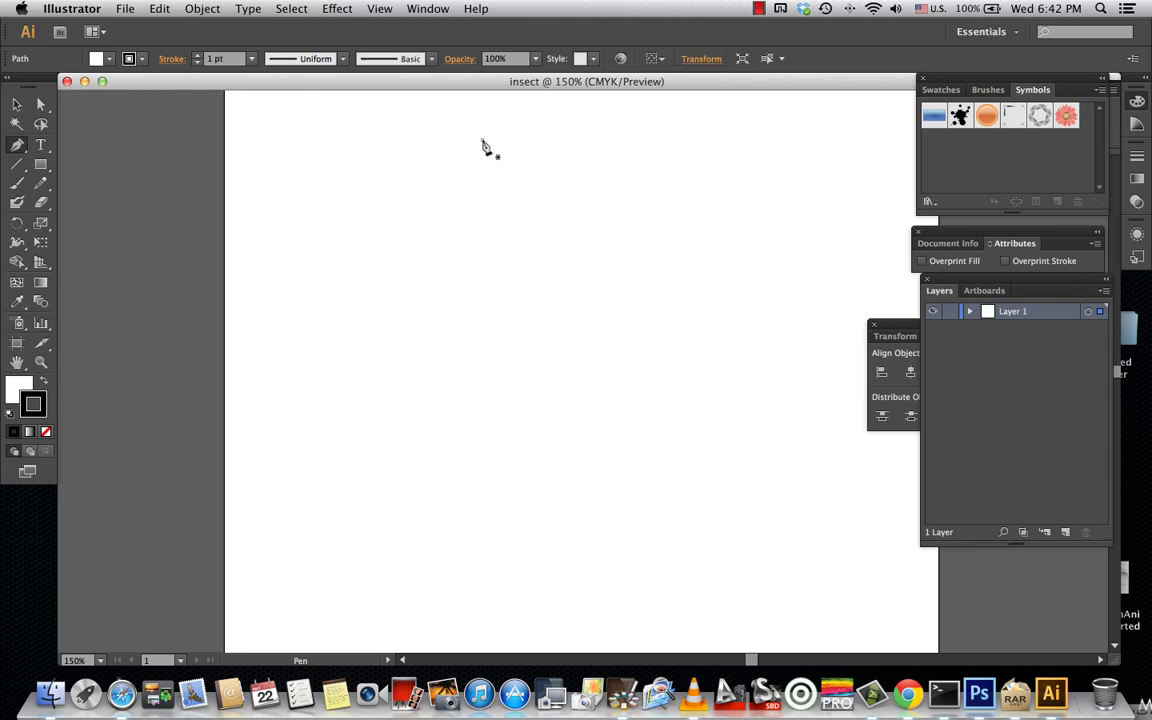
click(336, 307)
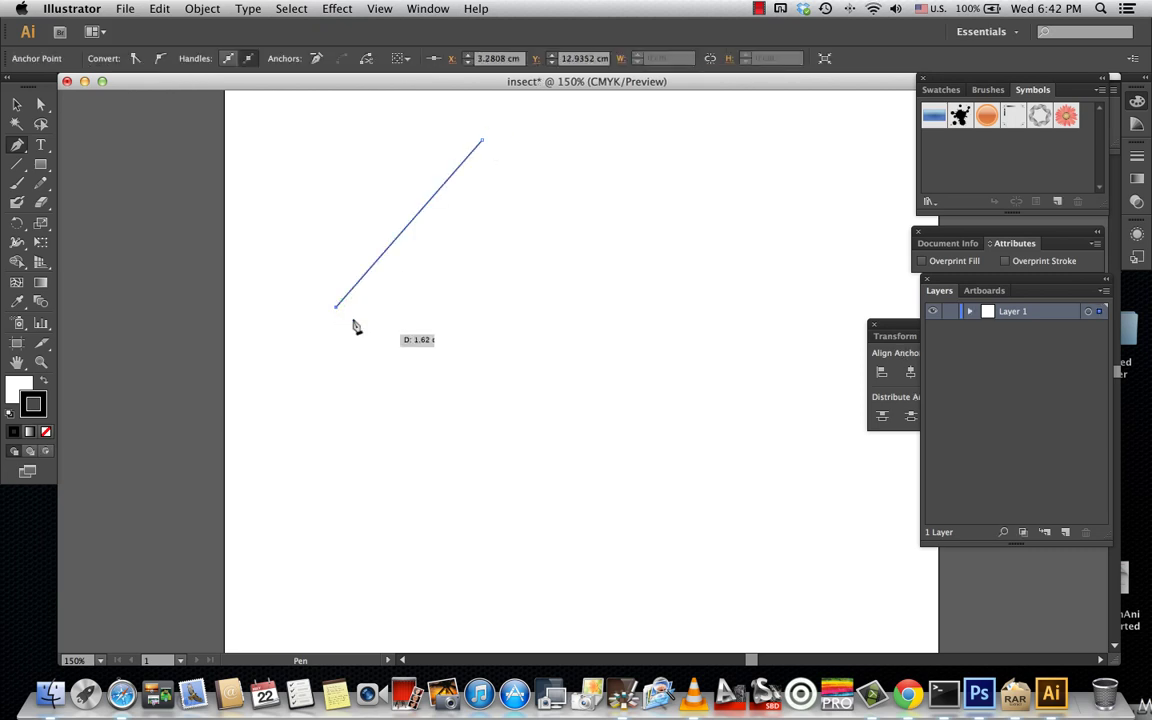
click(577, 411)
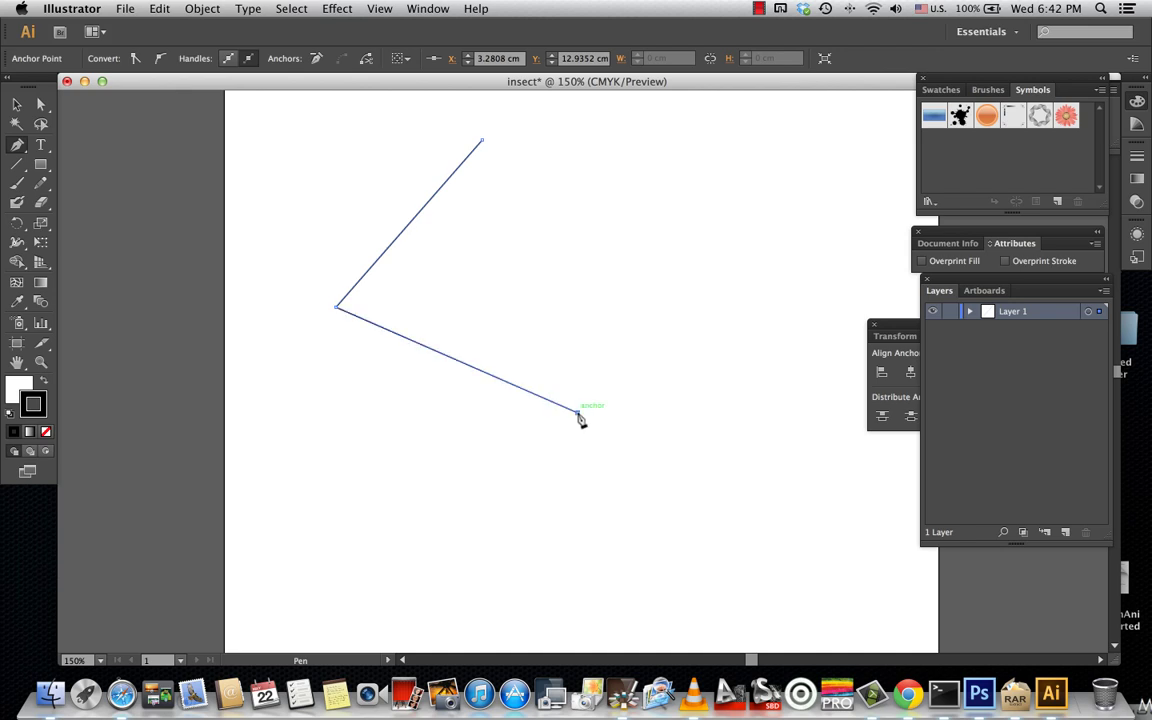
click(483, 141)
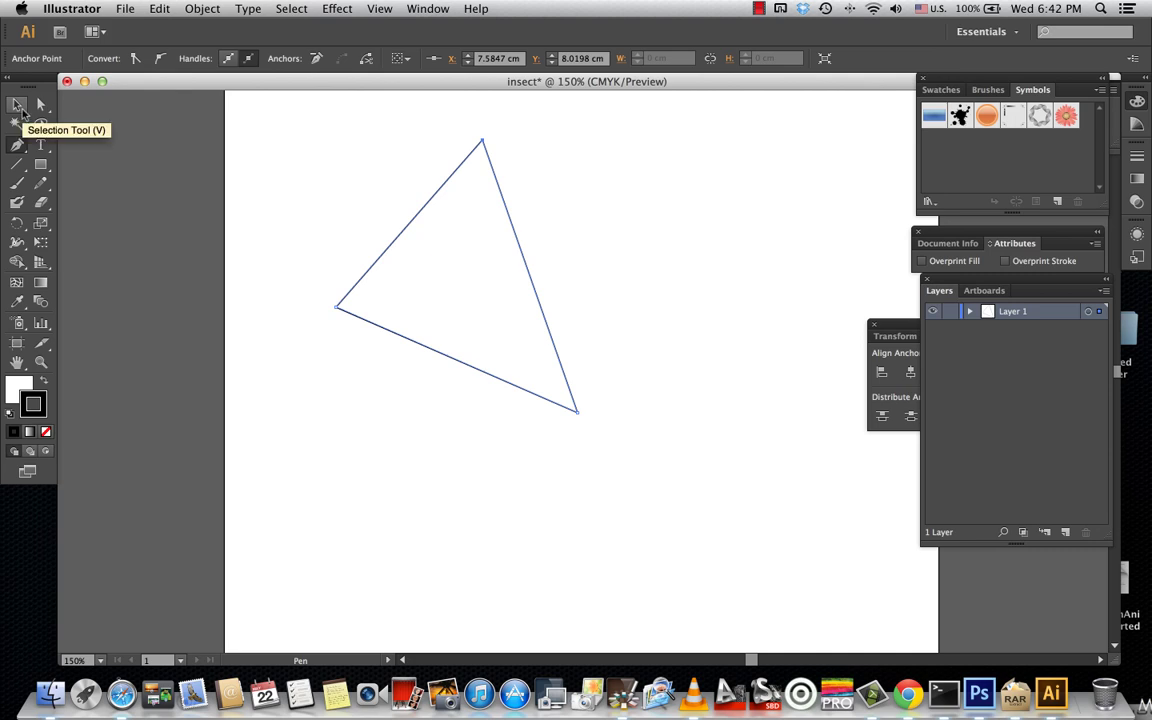
Draw a smaller closed triangle overlapping the large one's lower part
click(19, 108)
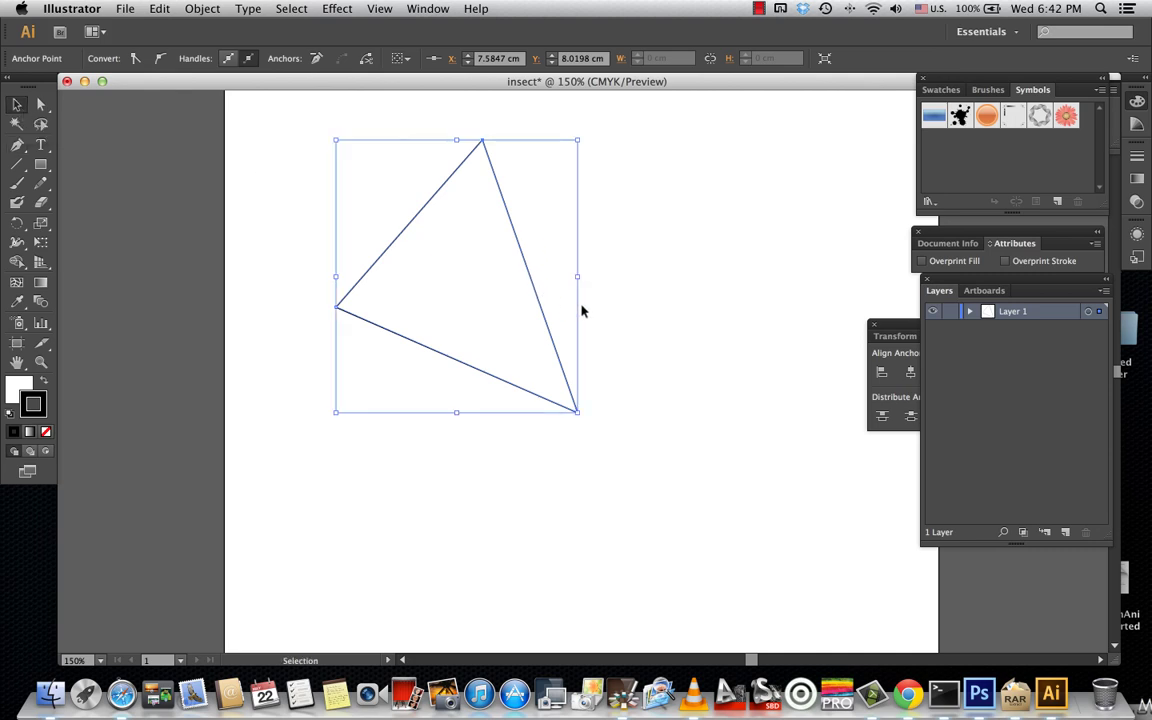
click(19, 147)
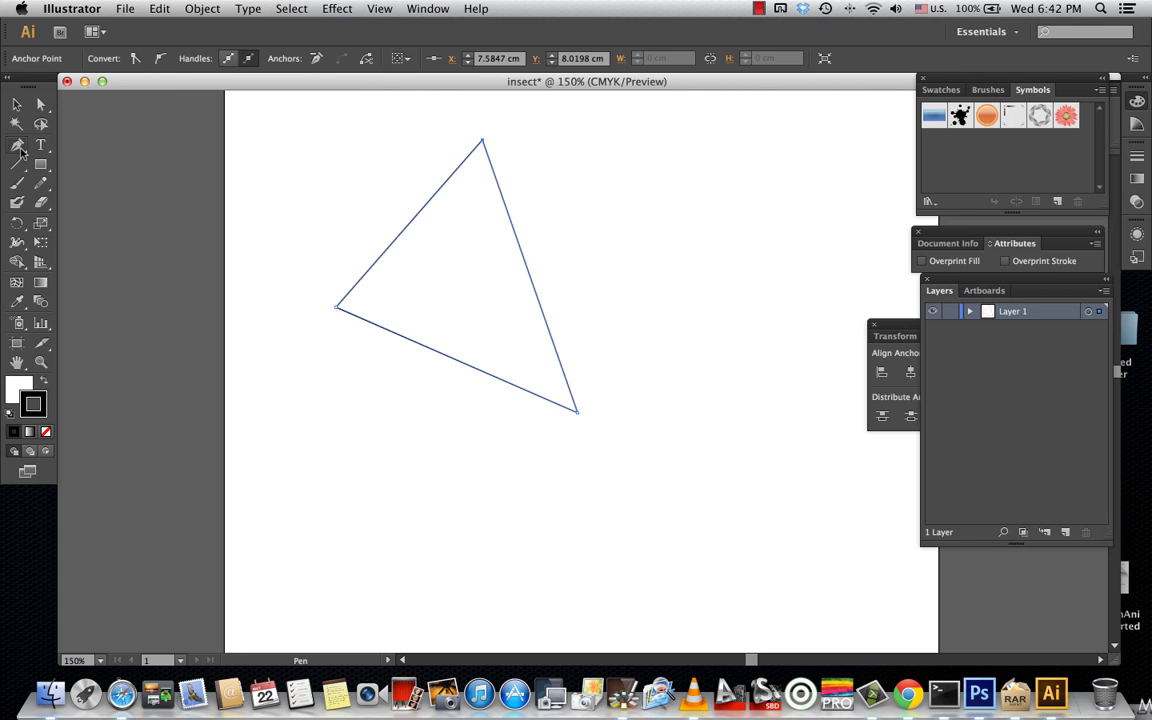
click(574, 421)
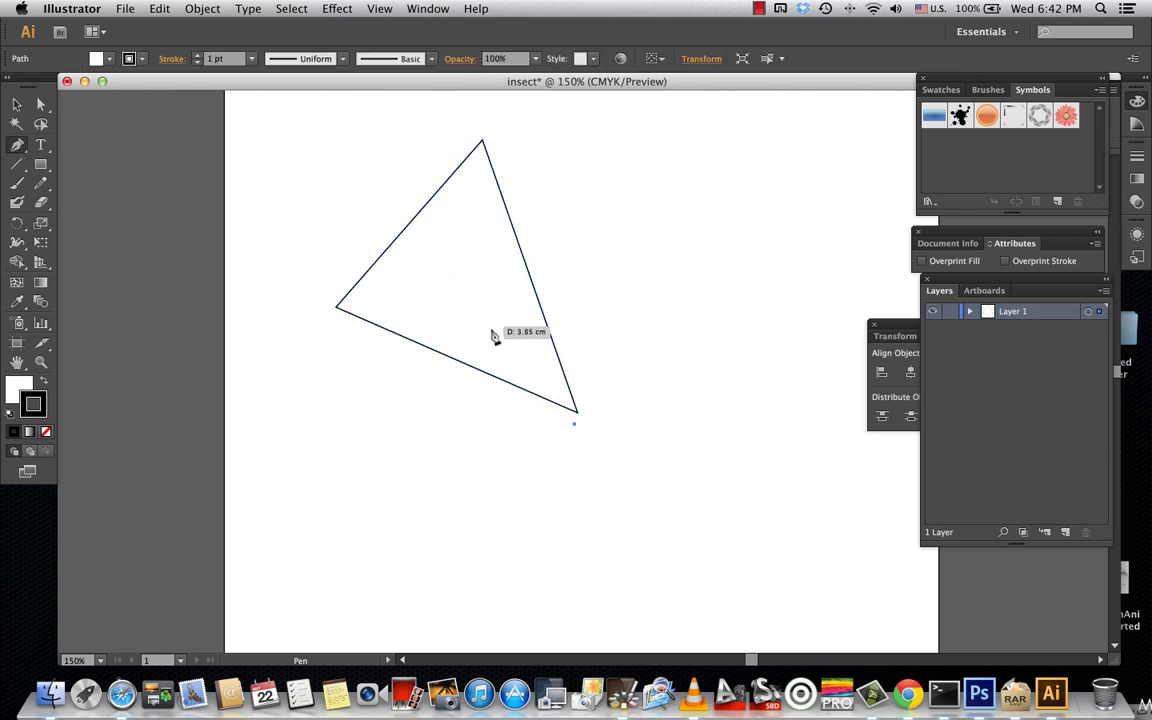
click(484, 300)
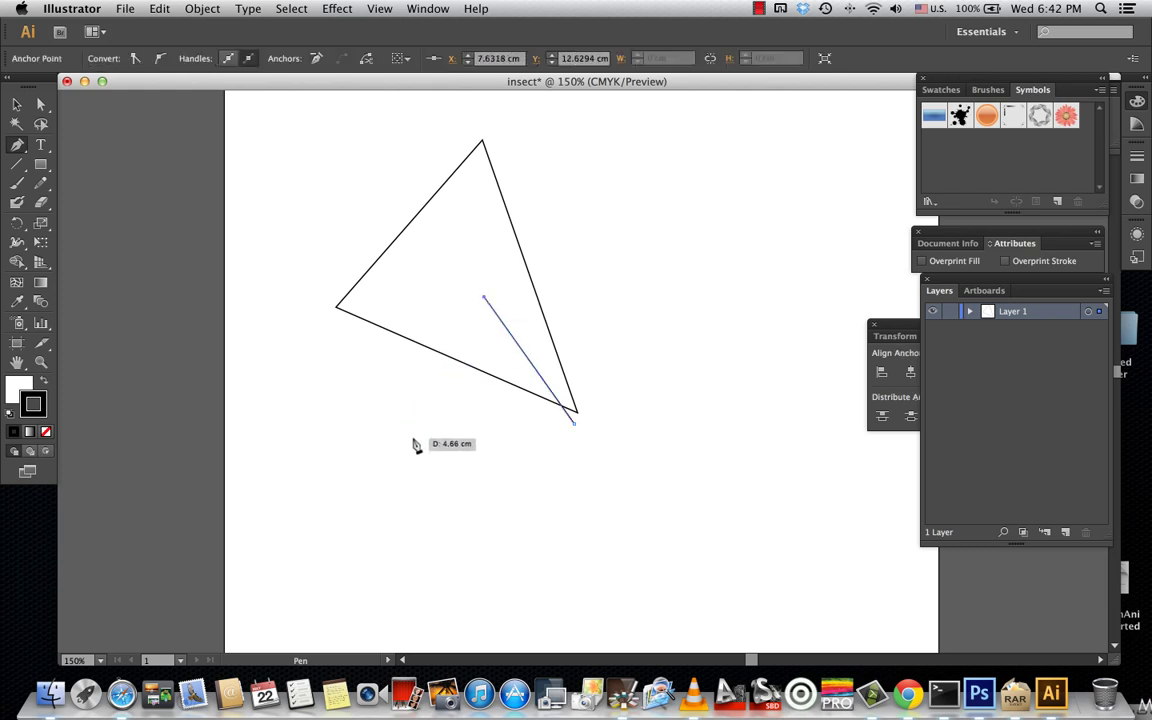
click(407, 442)
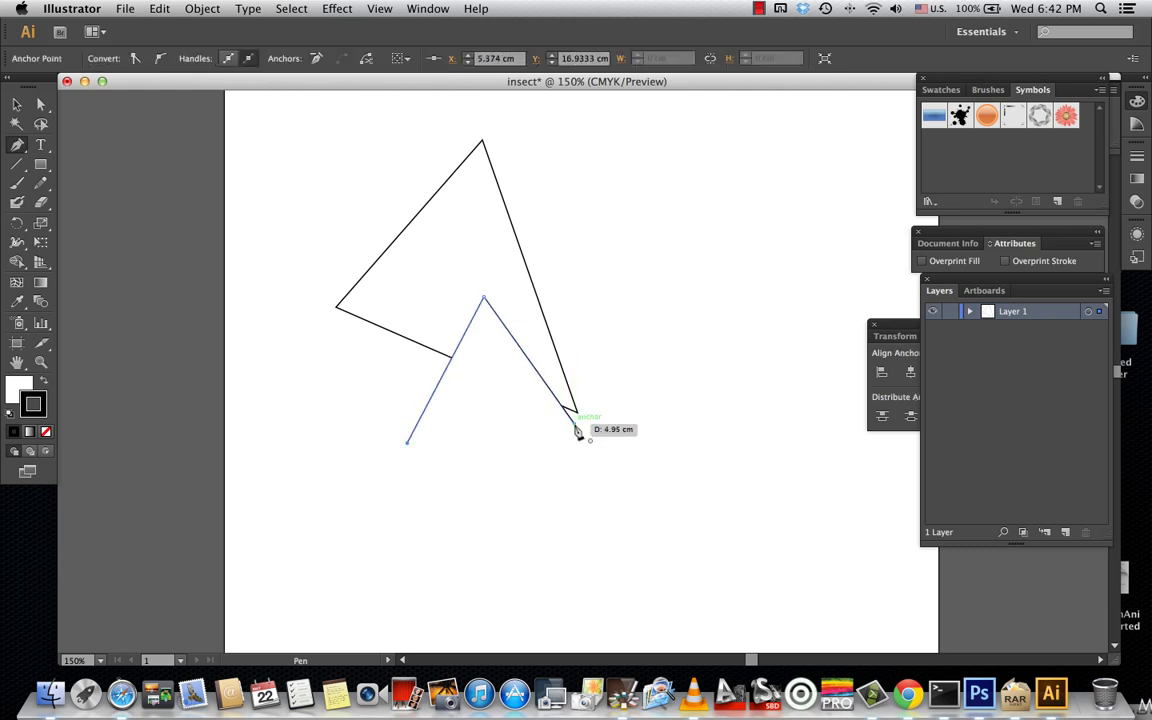
click(575, 425)
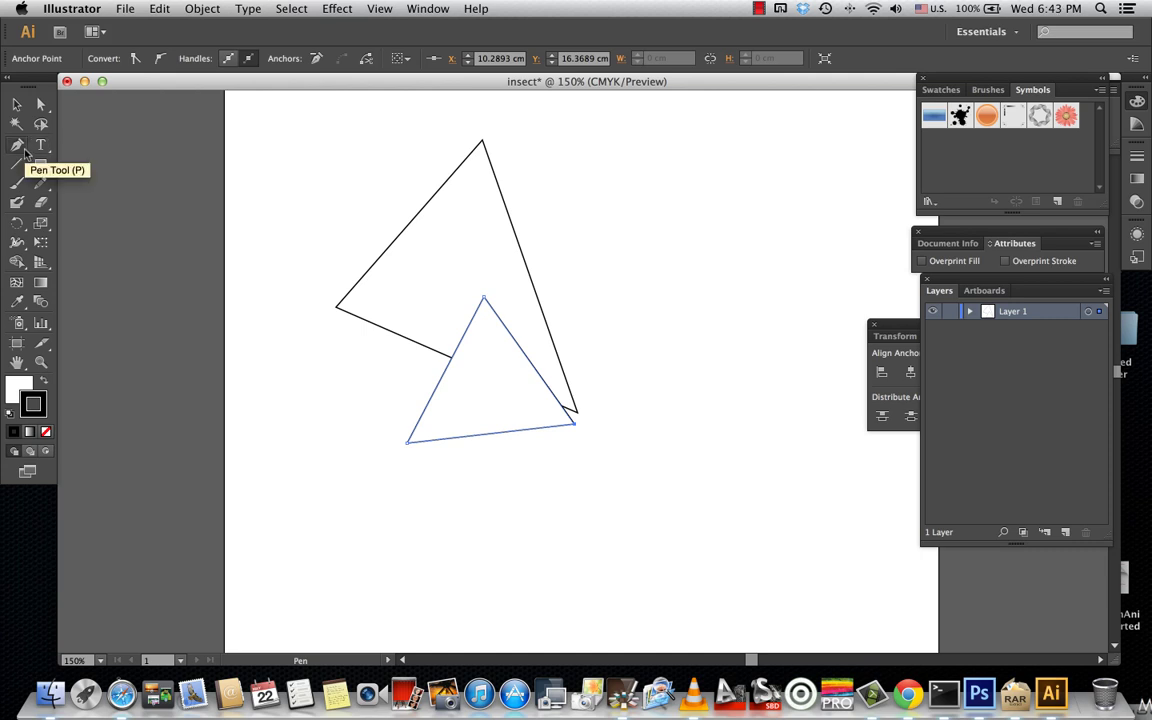
click(24, 152)
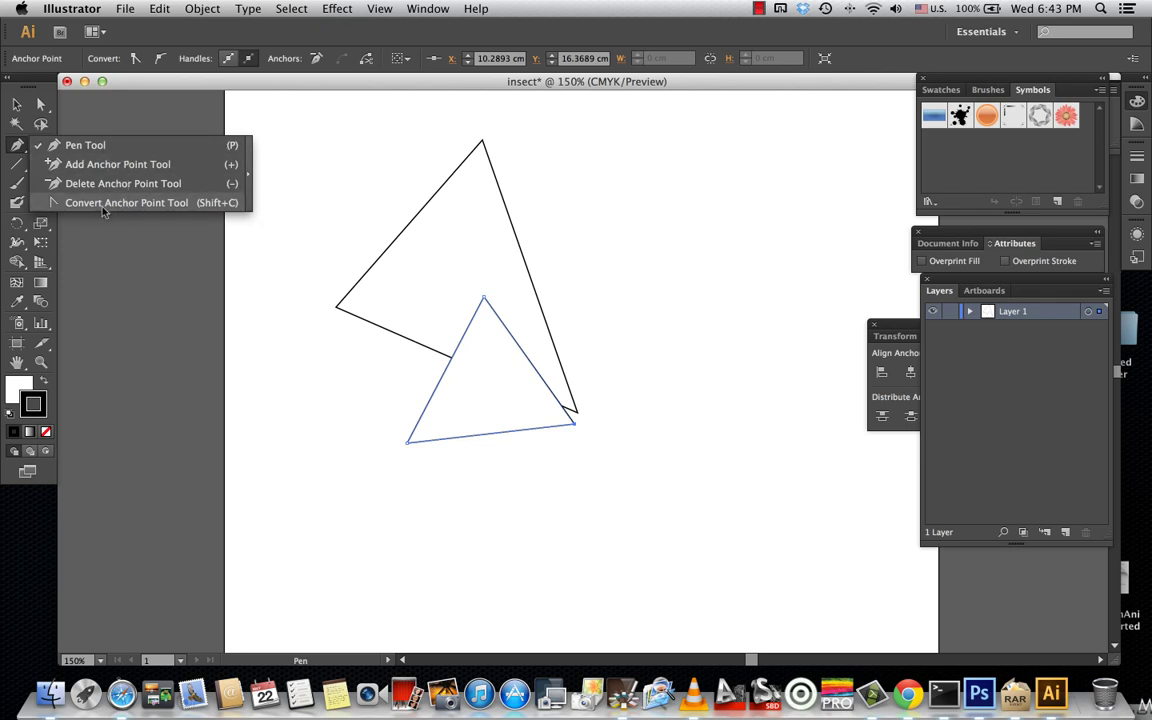
Curve the large triangle's left and top corners with Convert Anchor Point
click(162, 205)
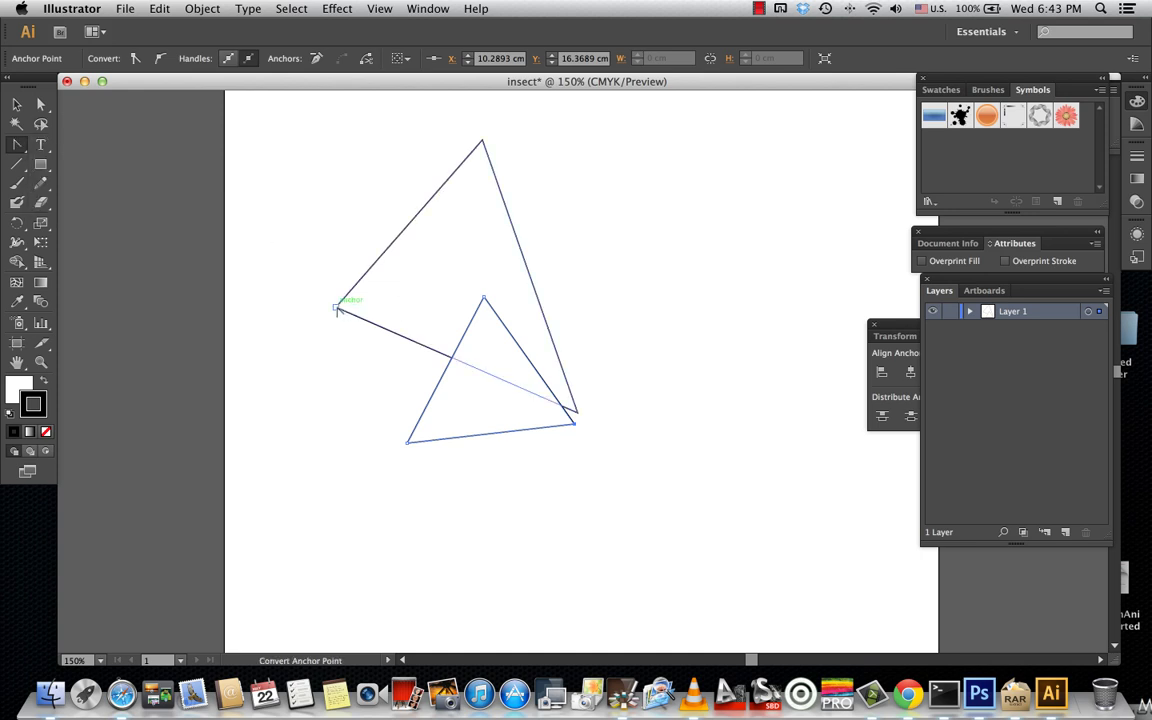
drag(337, 308, 340, 363)
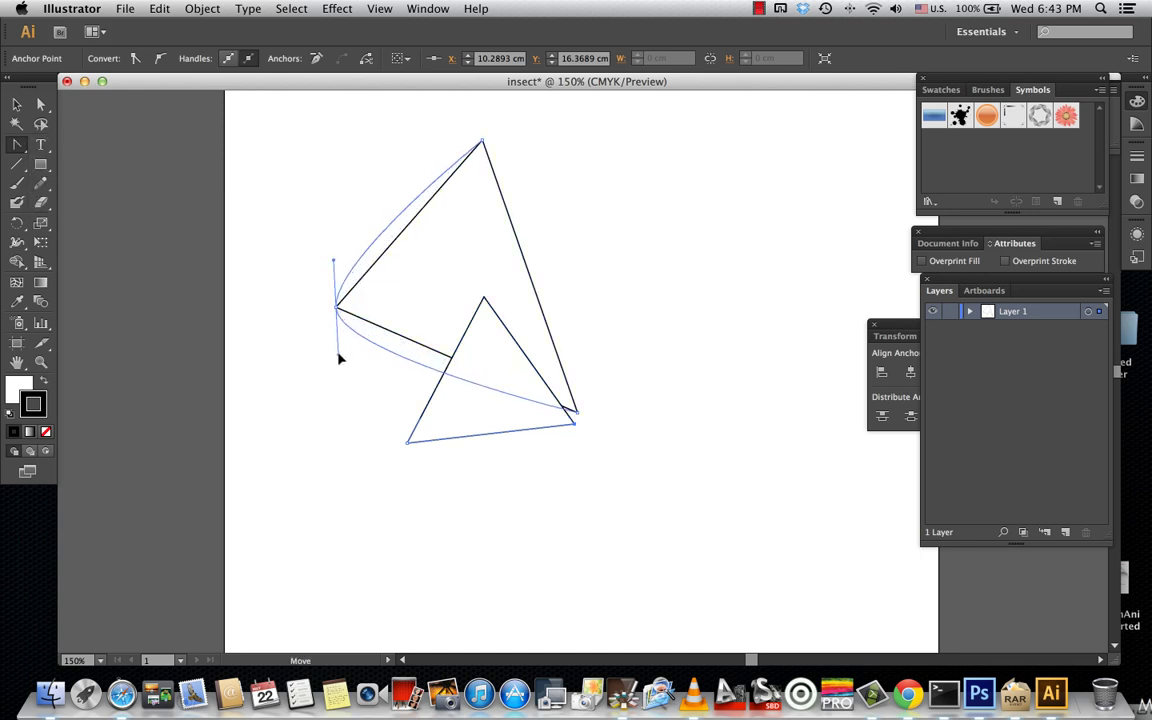
drag(340, 363, 346, 360)
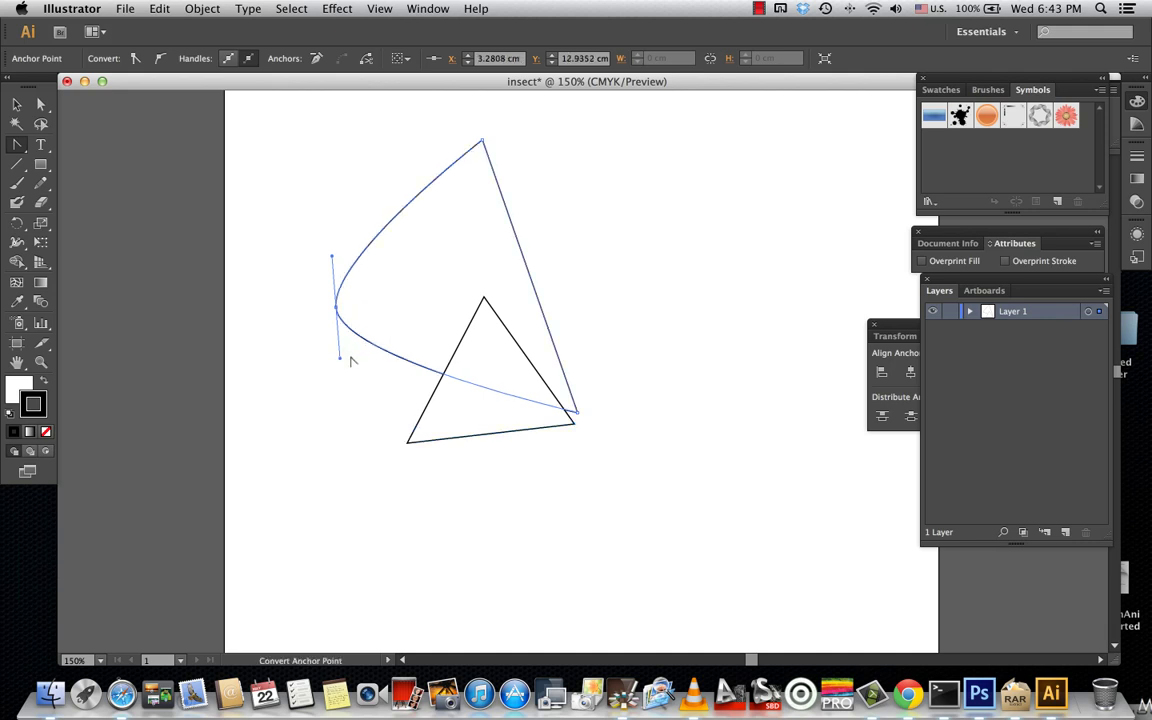
drag(482, 143, 421, 141)
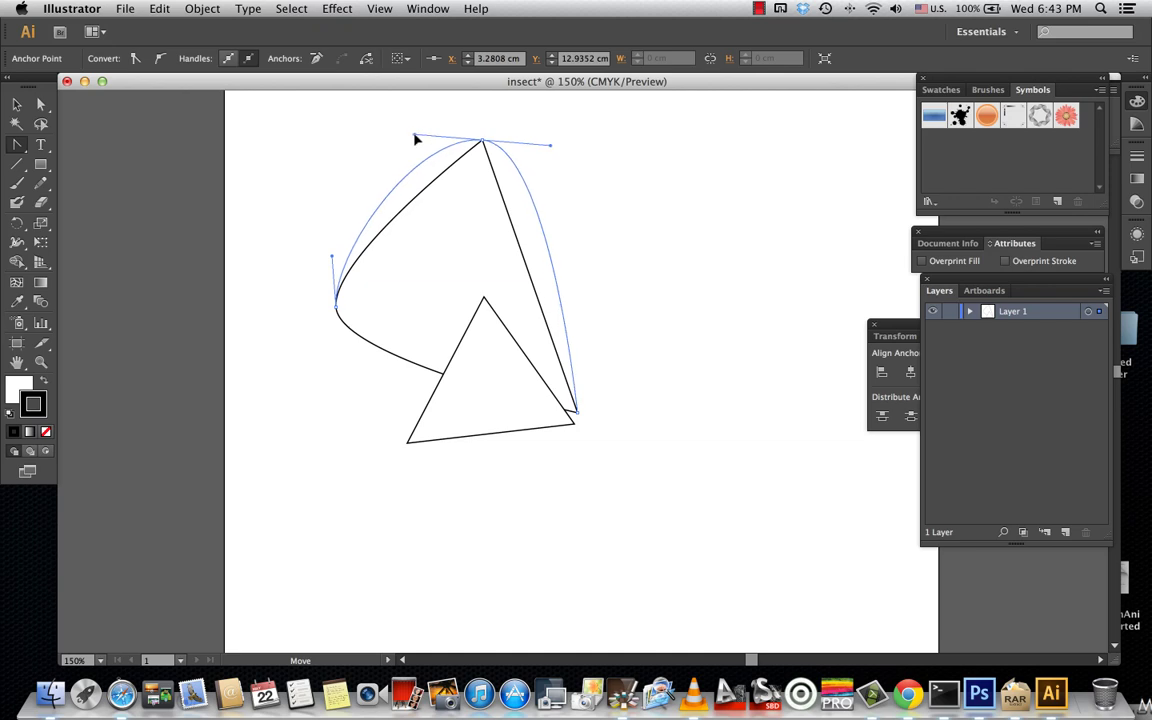
drag(421, 141, 409, 133)
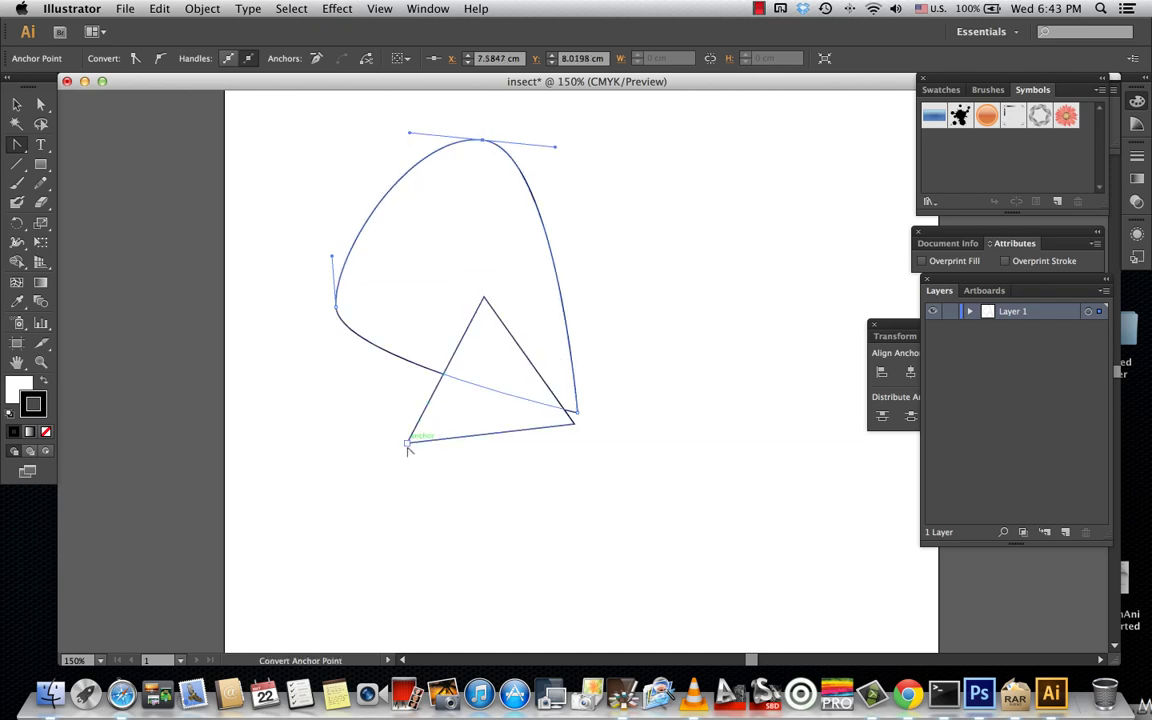
Round the smaller triangle's bottom-left and top corners, then deselect
drag(408, 441, 440, 489)
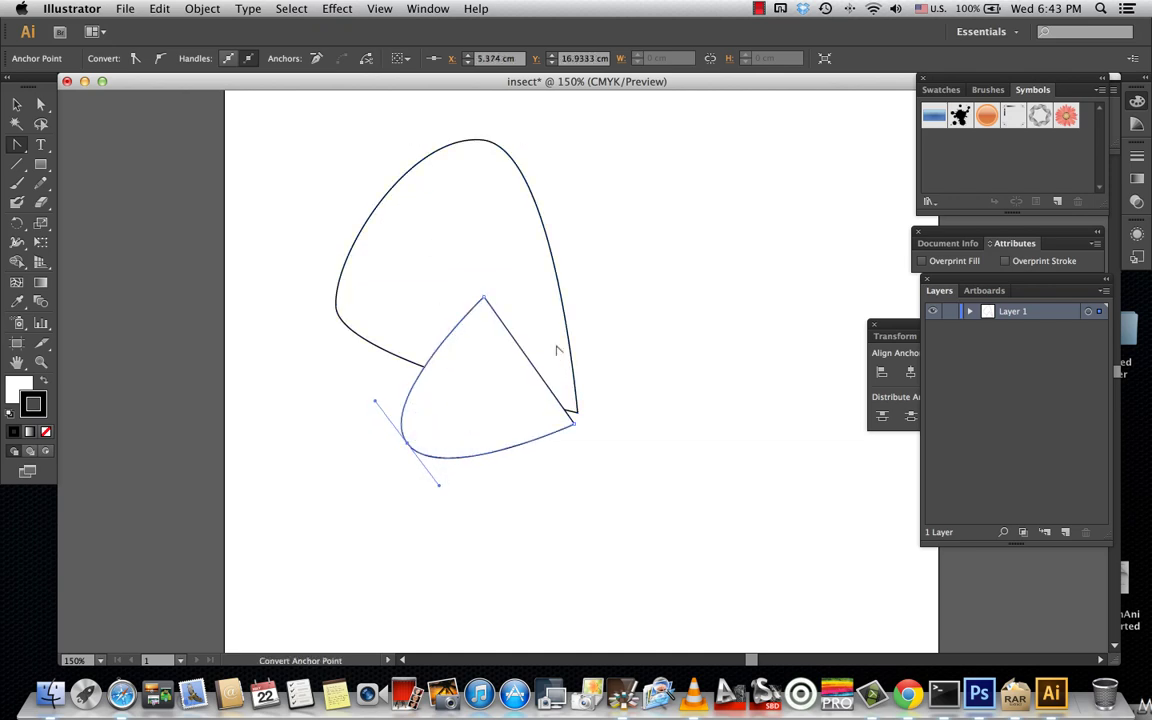
mouse_move(483, 298)
mouse_down()
mouse_move(509, 305)
mouse_move(436, 303)
mouse_up()
drag(436, 303, 436, 300)
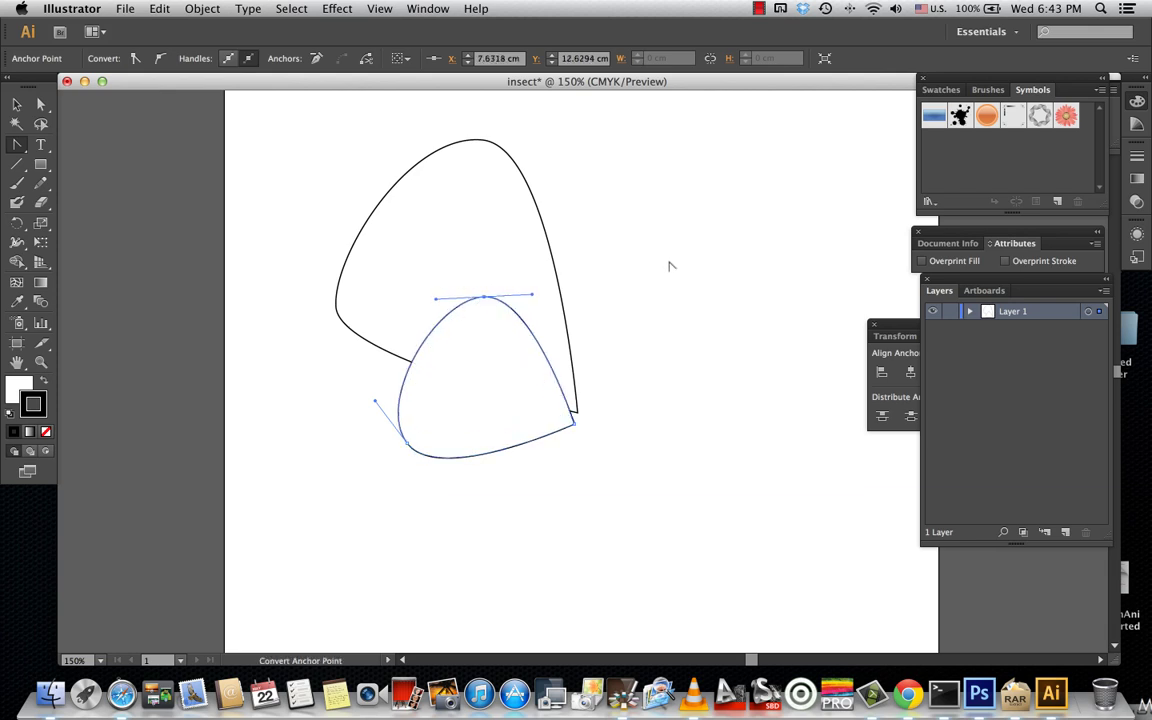
key(v)
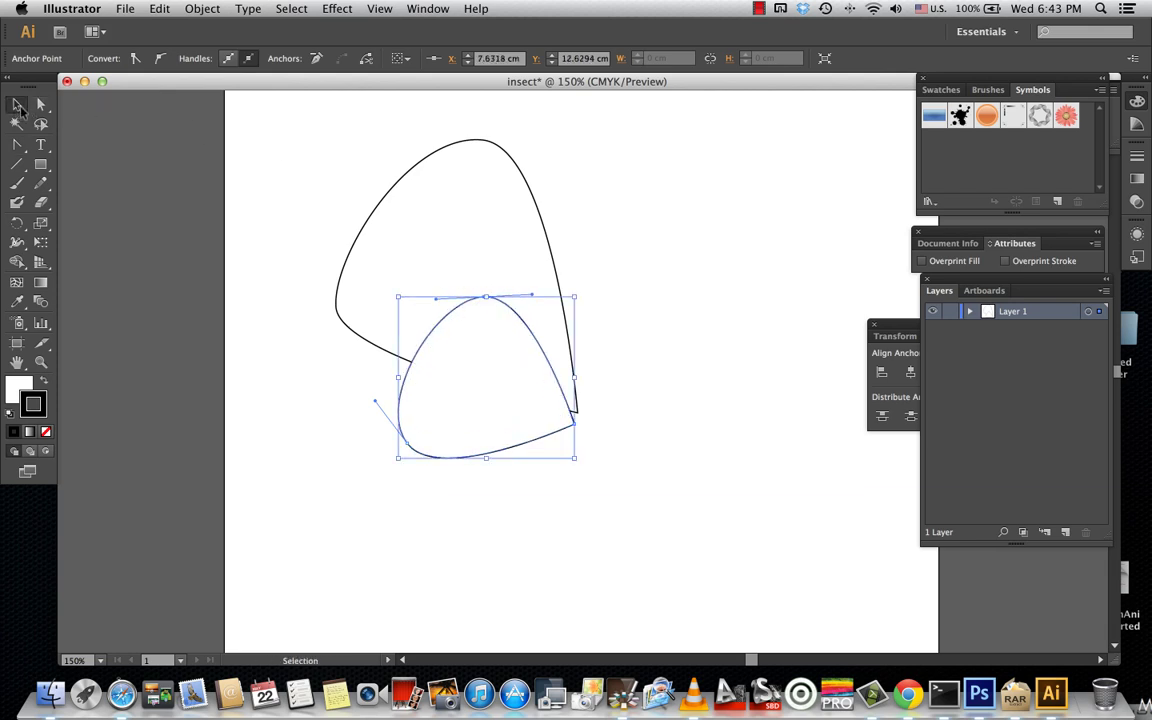
click(594, 183)
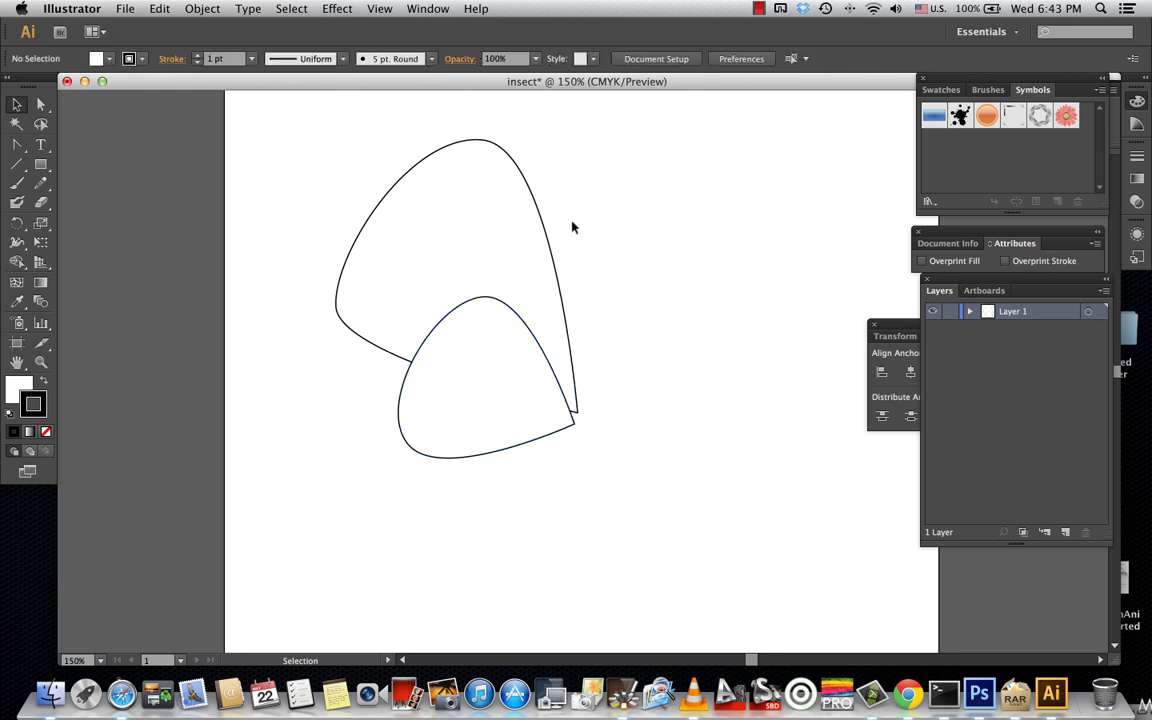
Select the upper wing, show the Swatches panel and try a red outline
click(541, 220)
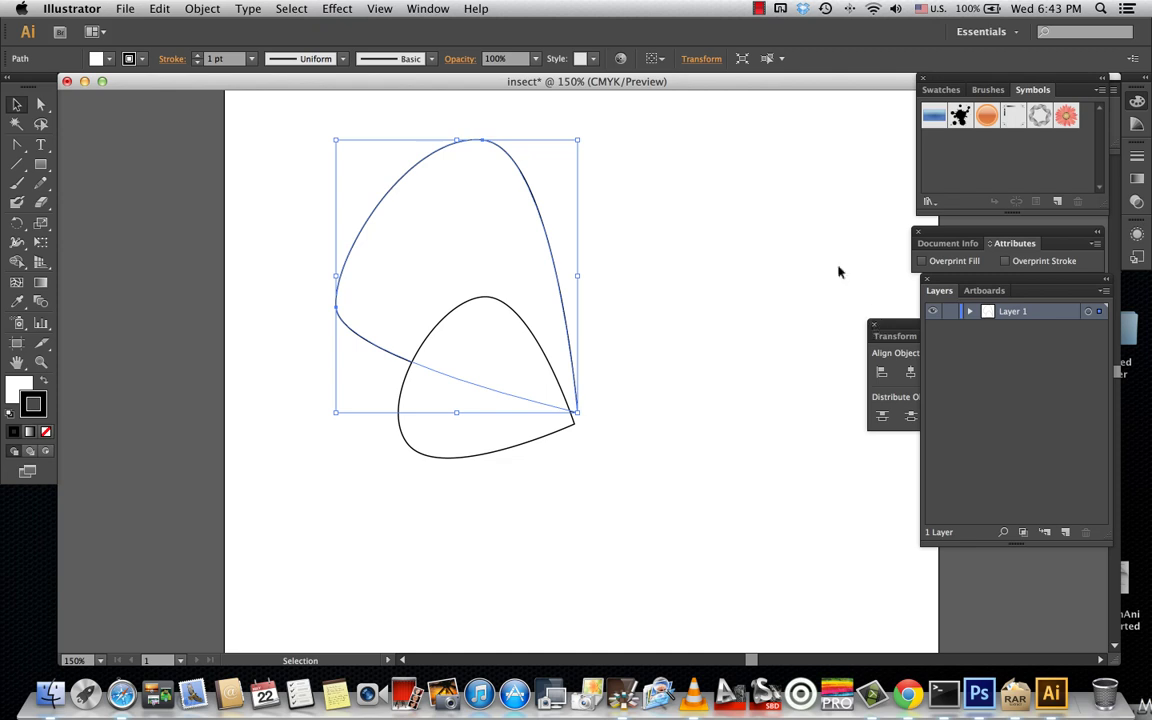
click(428, 12)
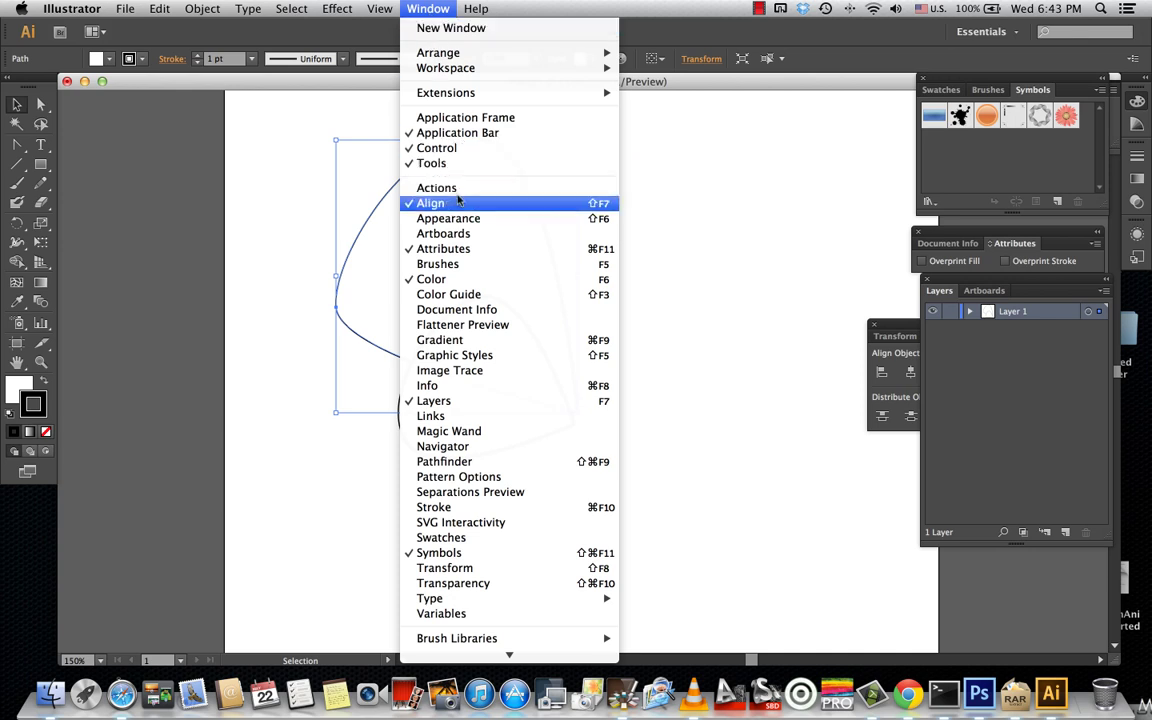
click(495, 538)
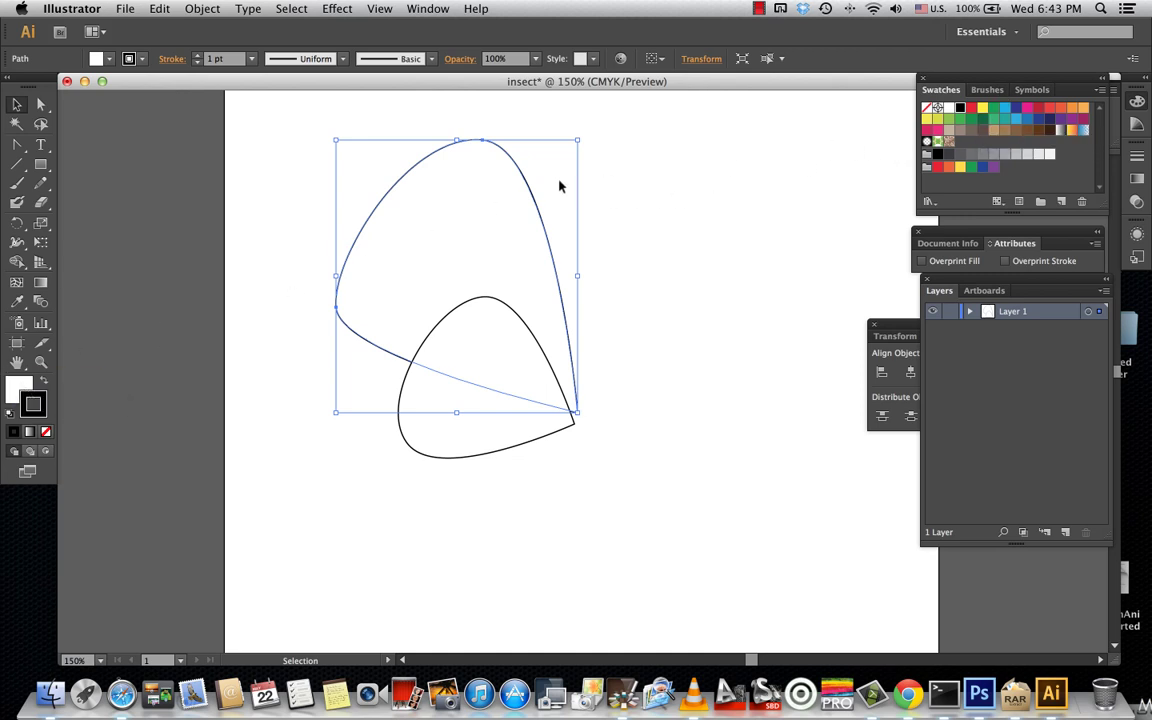
click(973, 111)
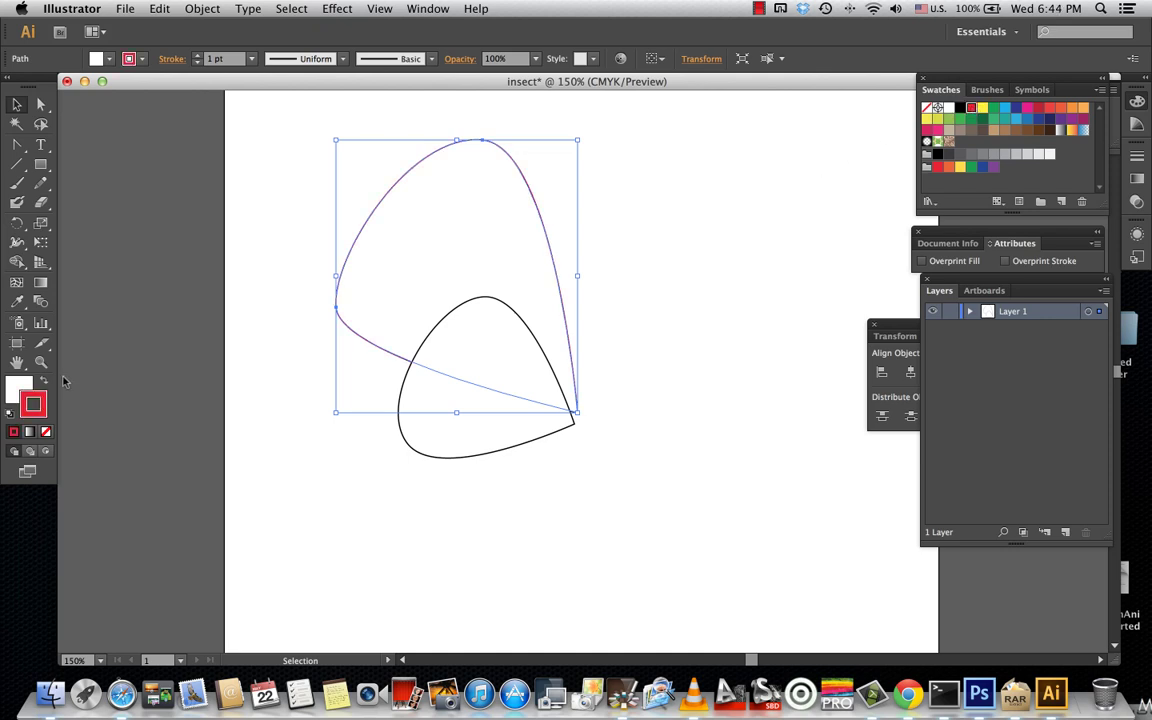
click(22, 390)
click(641, 218)
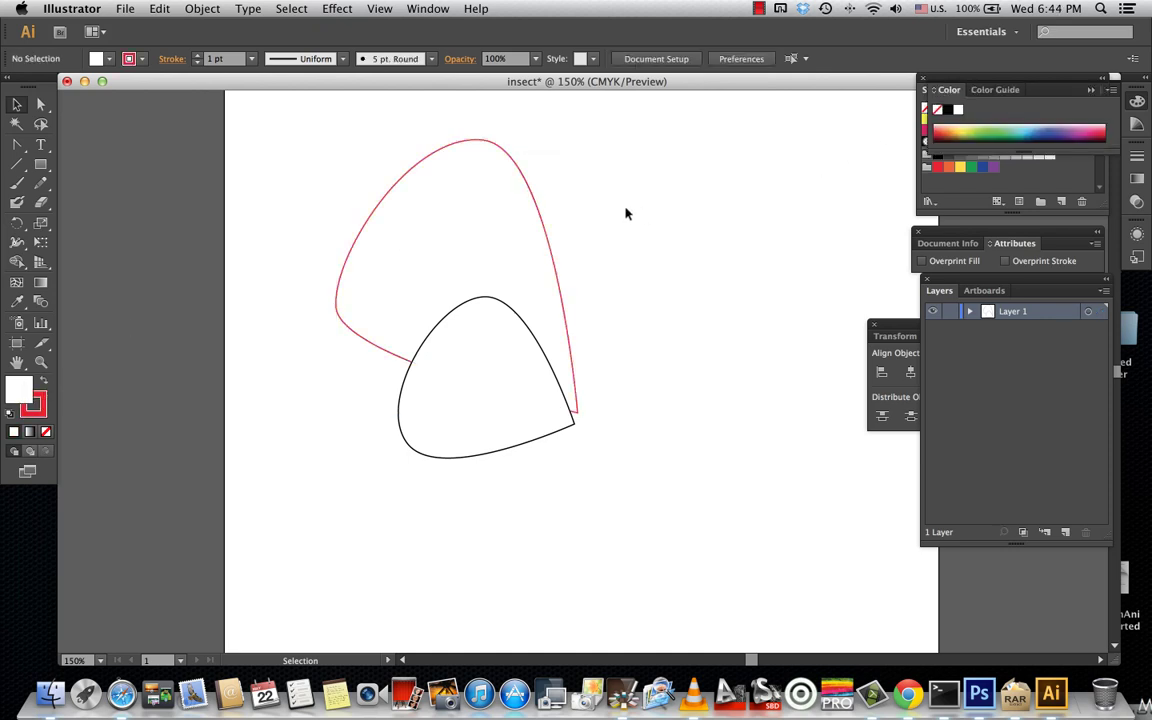
Set the upper wing's outline back to black
click(535, 206)
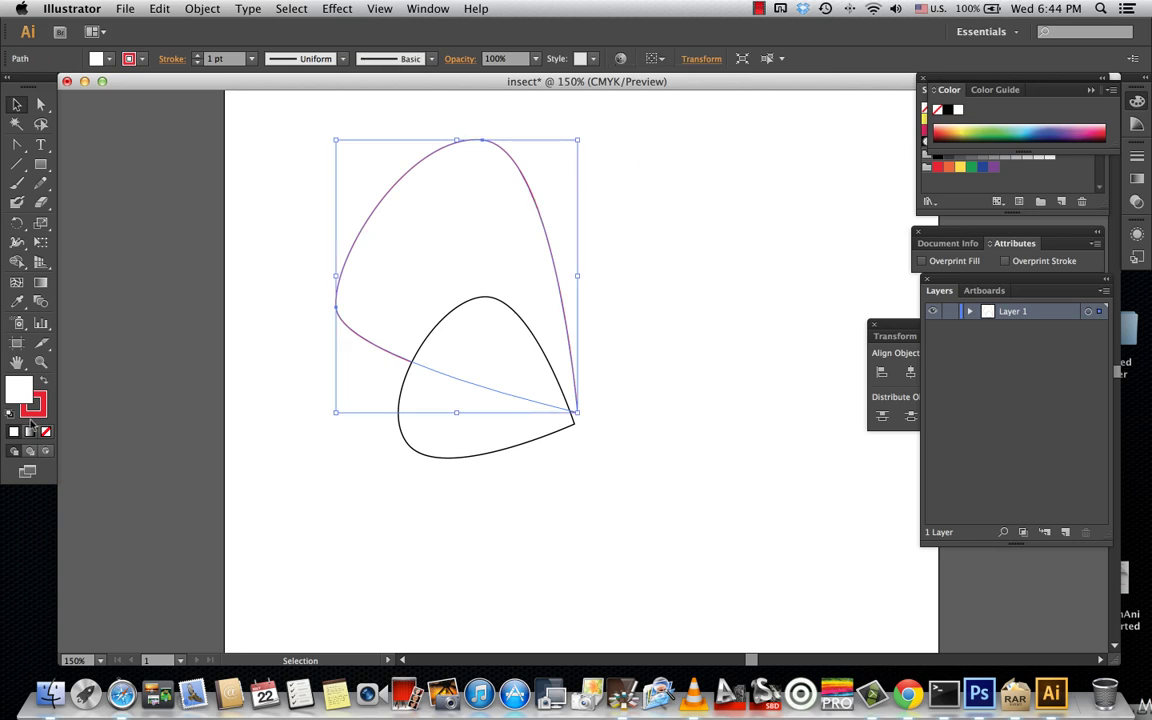
click(37, 412)
click(950, 110)
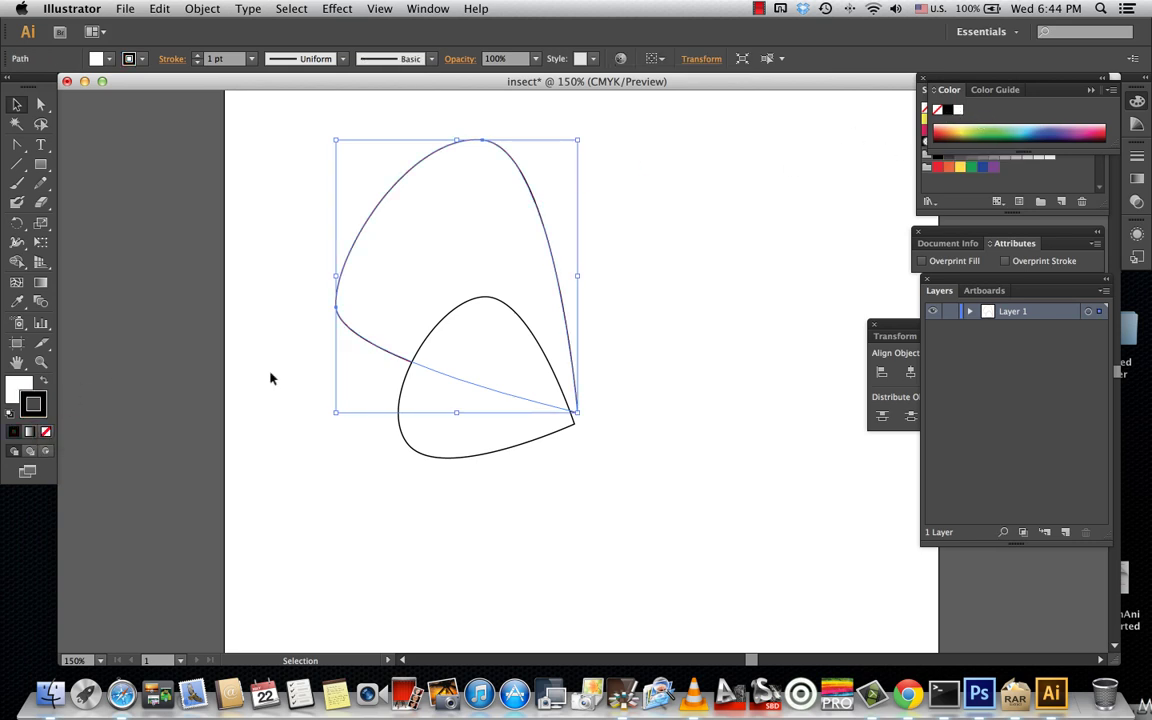
click(16, 388)
click(1092, 93)
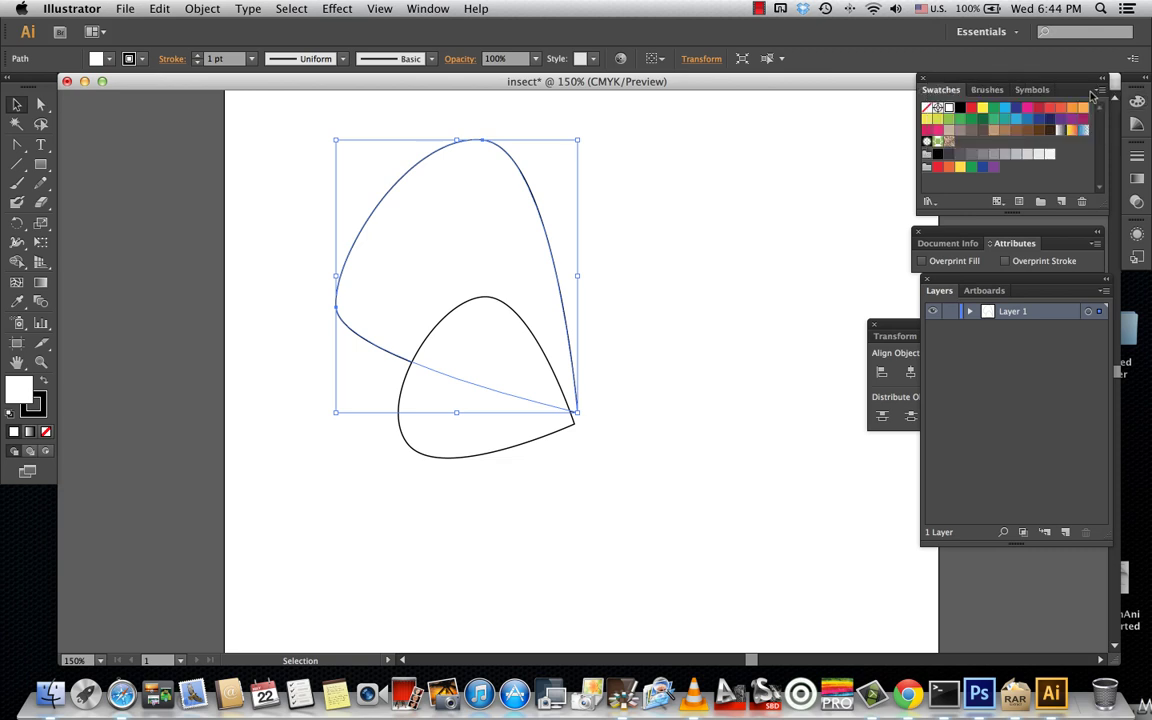
Fill the upper wing red and the lower wing light orange
click(971, 107)
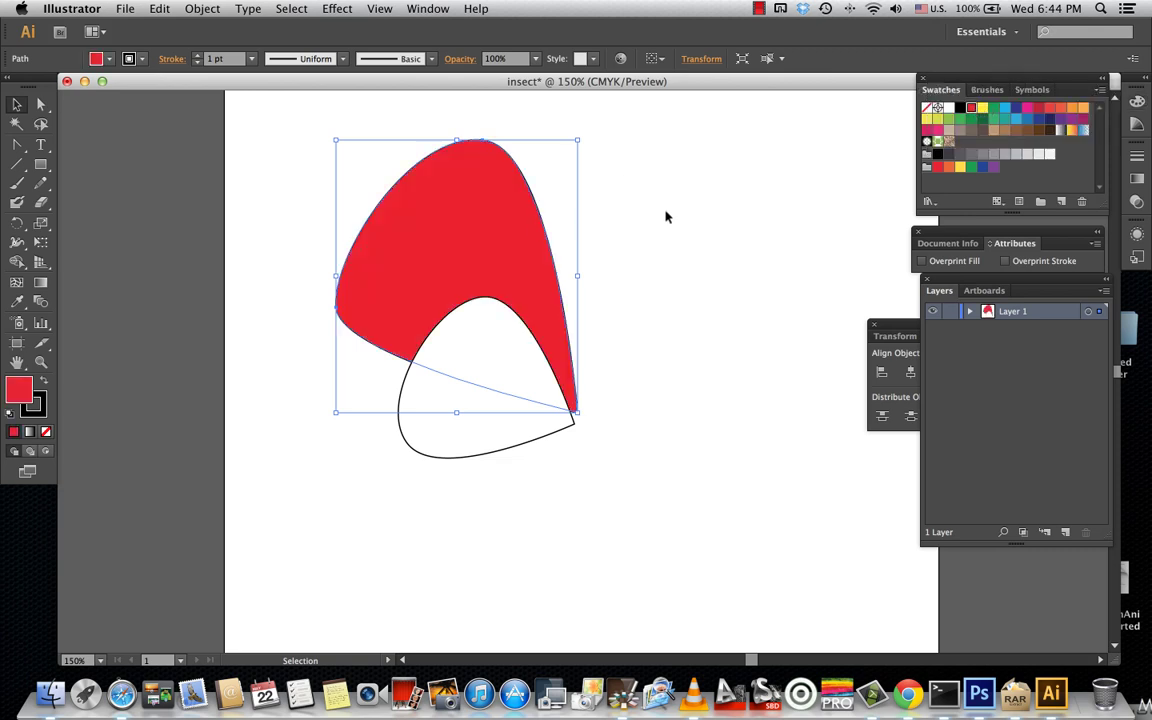
click(614, 254)
click(537, 396)
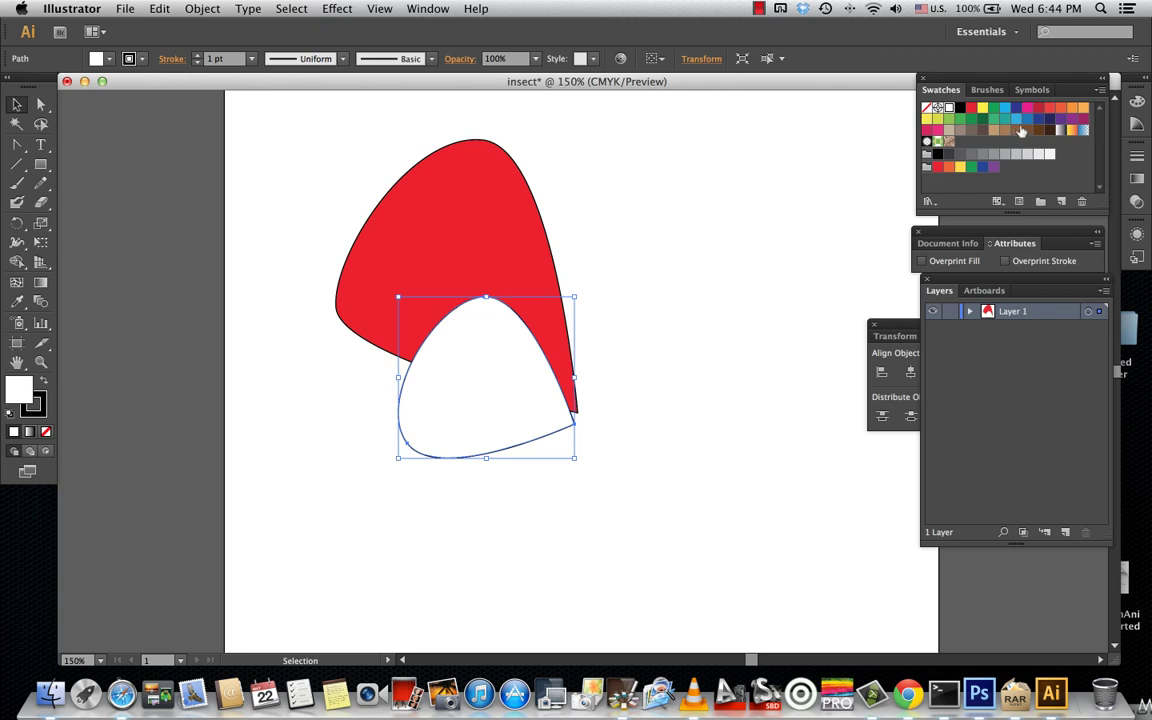
click(1061, 107)
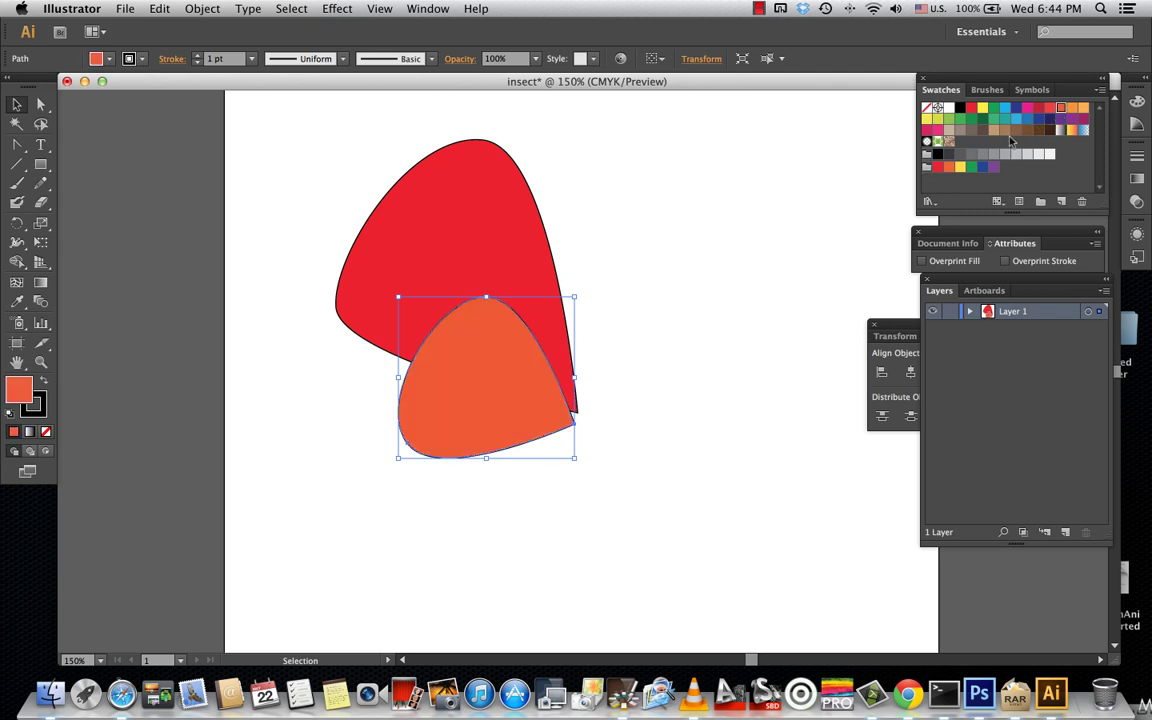
click(1072, 107)
click(573, 316)
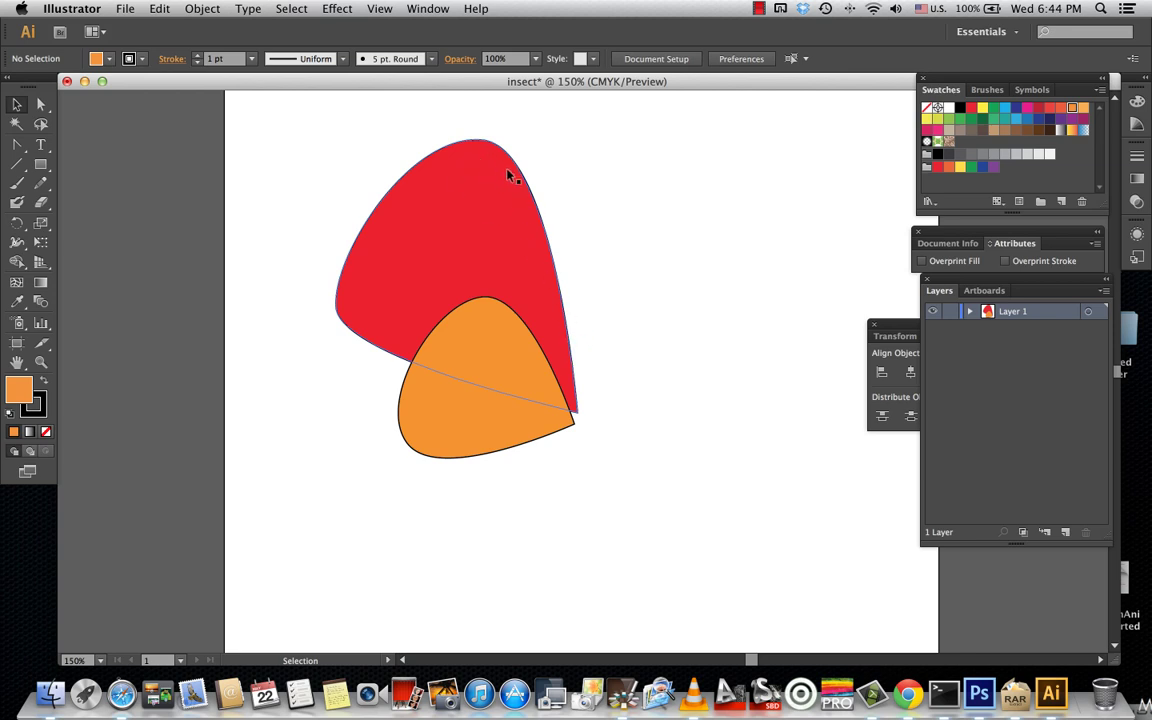
Set the red wing's stroke weight to 2 pt
click(547, 245)
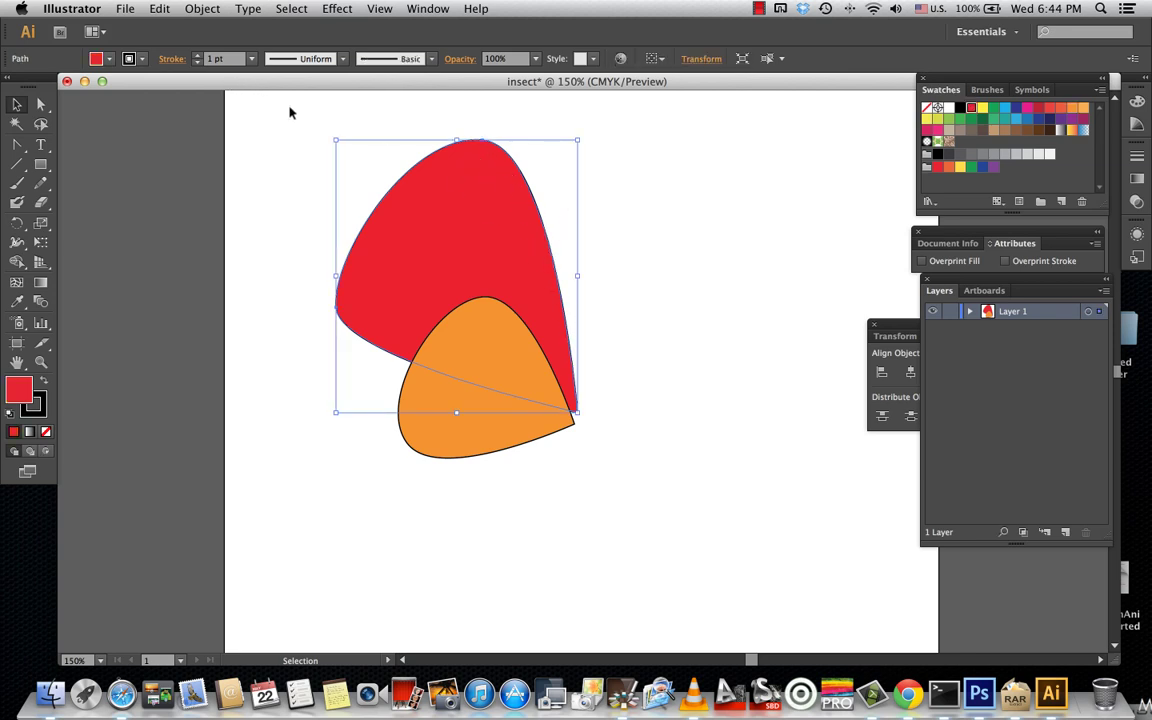
click(626, 257)
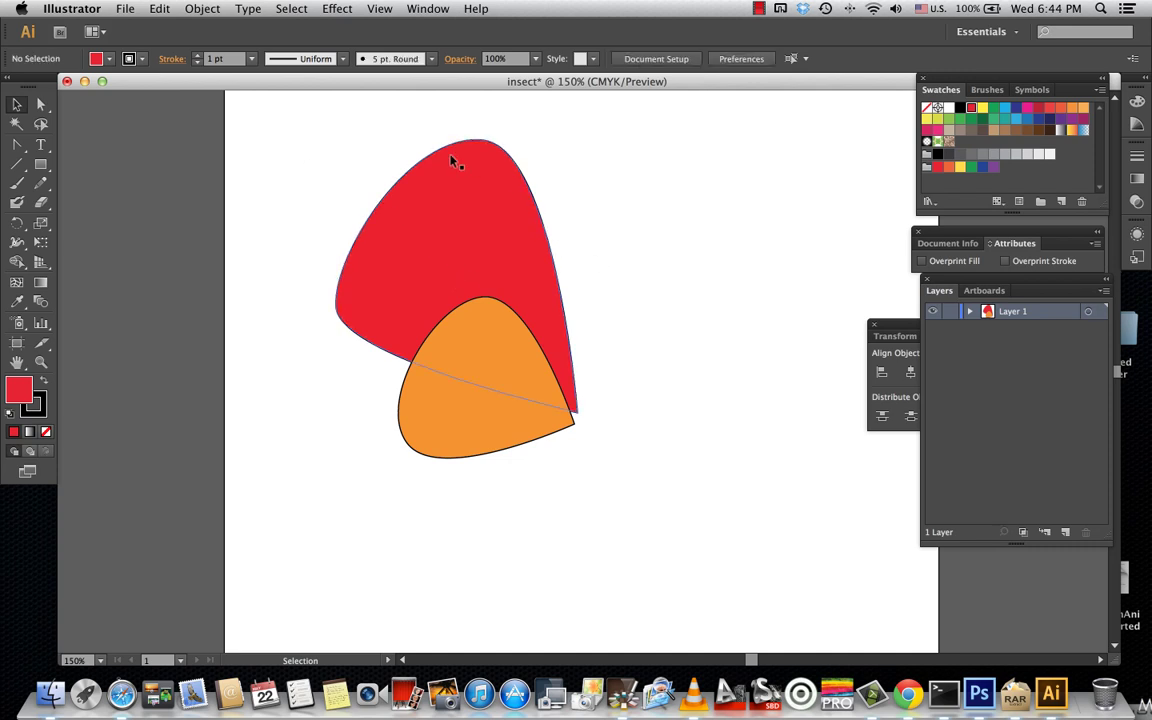
click(521, 188)
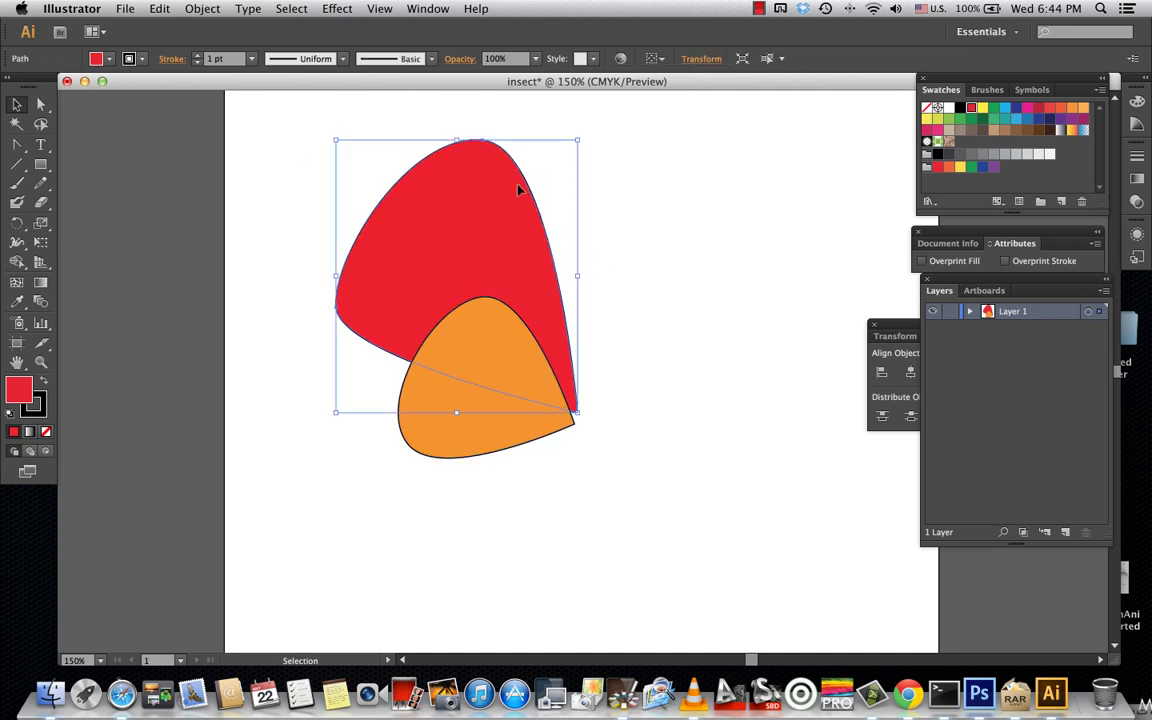
click(251, 58)
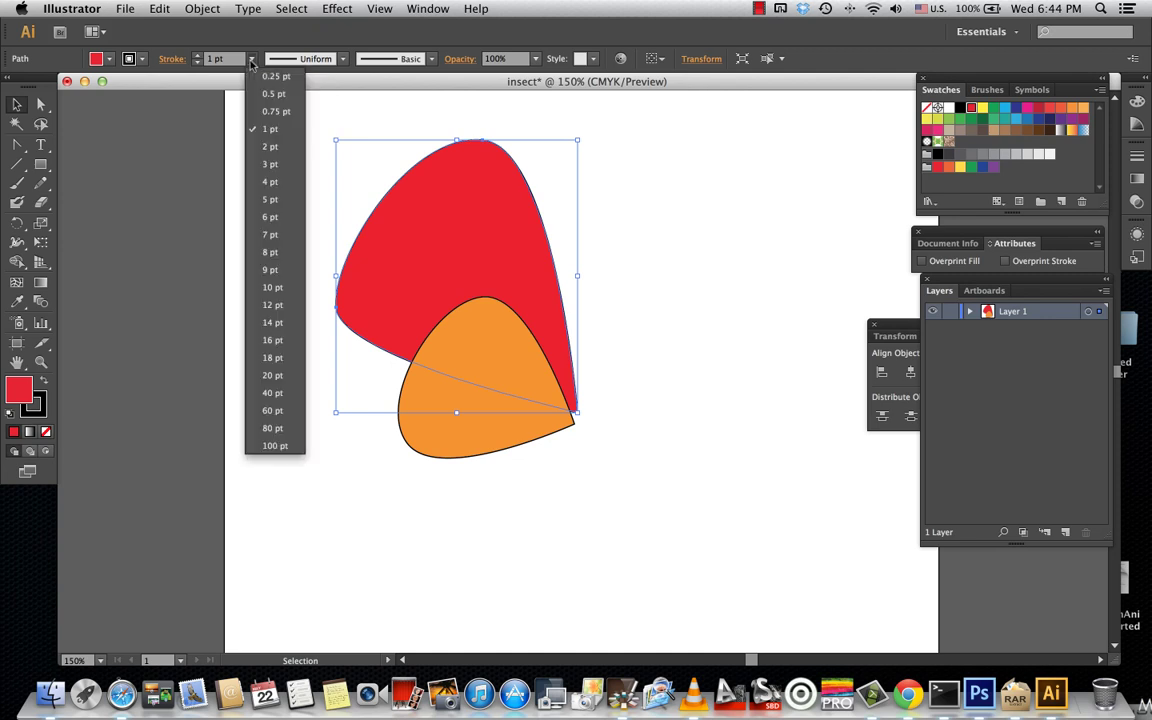
click(271, 146)
click(613, 209)
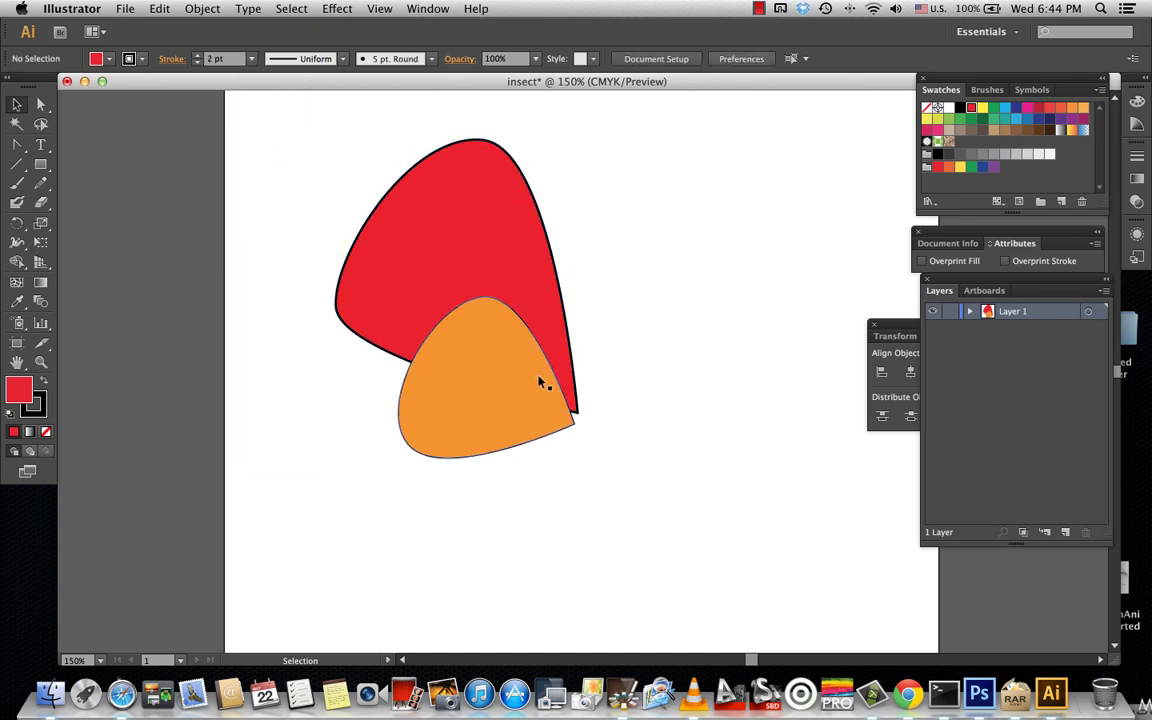
Set the orange wing's stroke weight to 2 pt
click(530, 406)
click(251, 58)
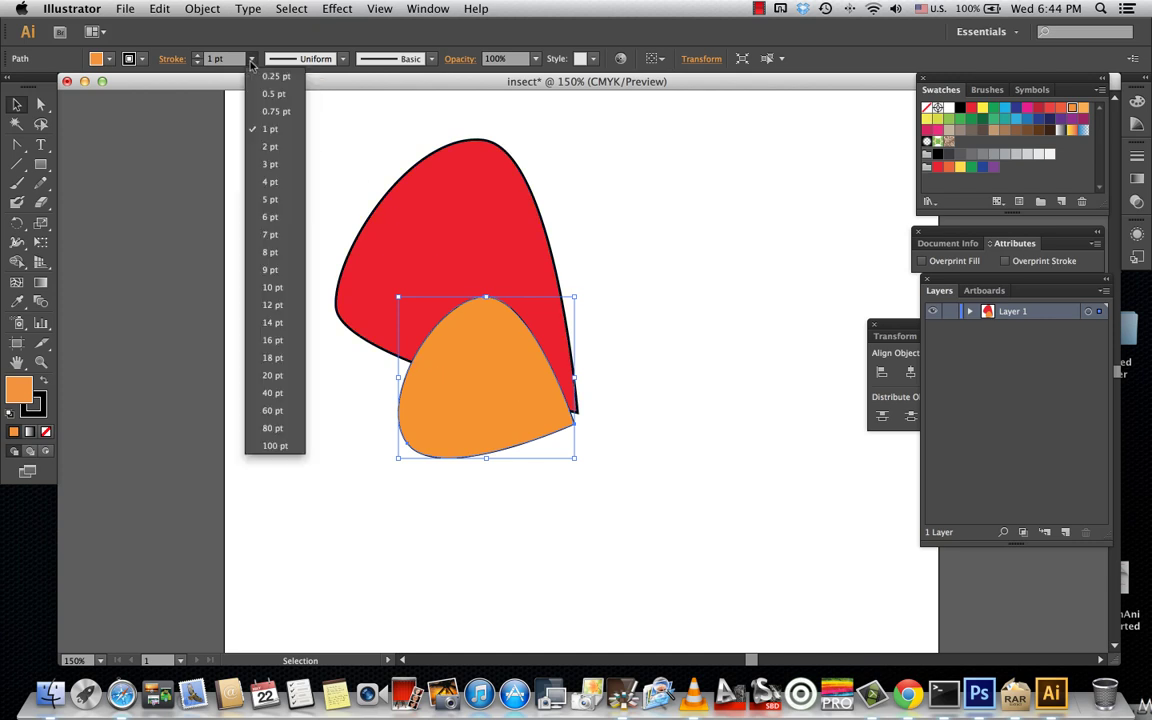
click(255, 146)
click(605, 220)
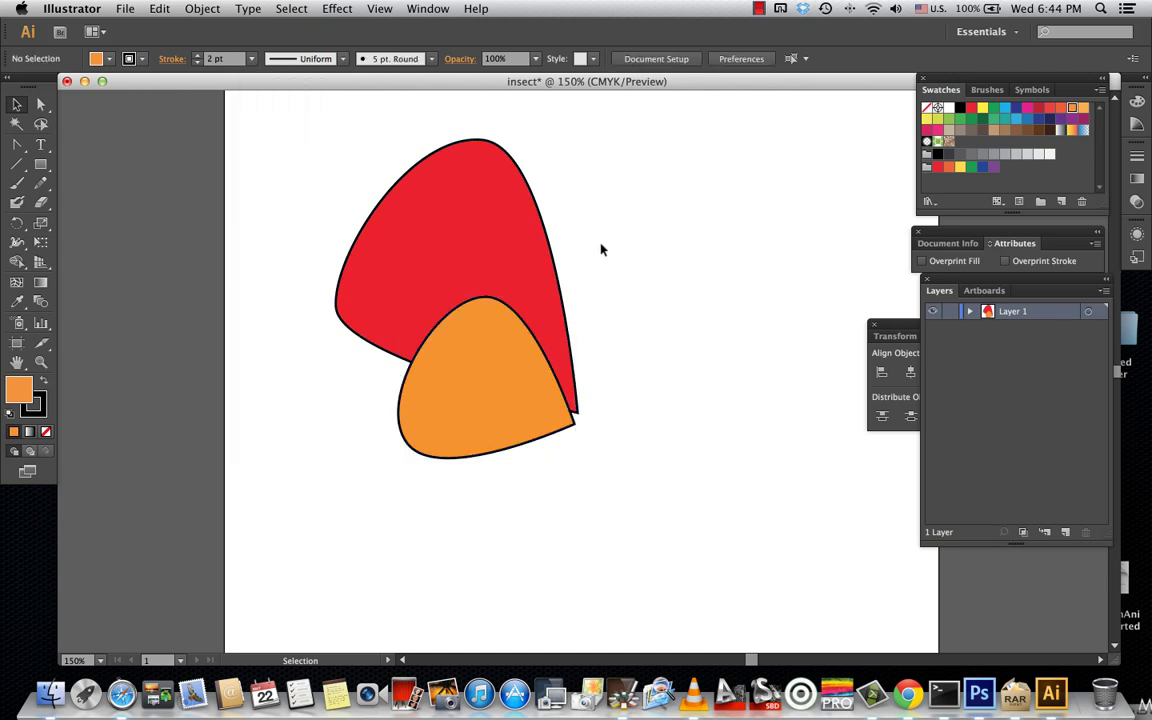
click(540, 226)
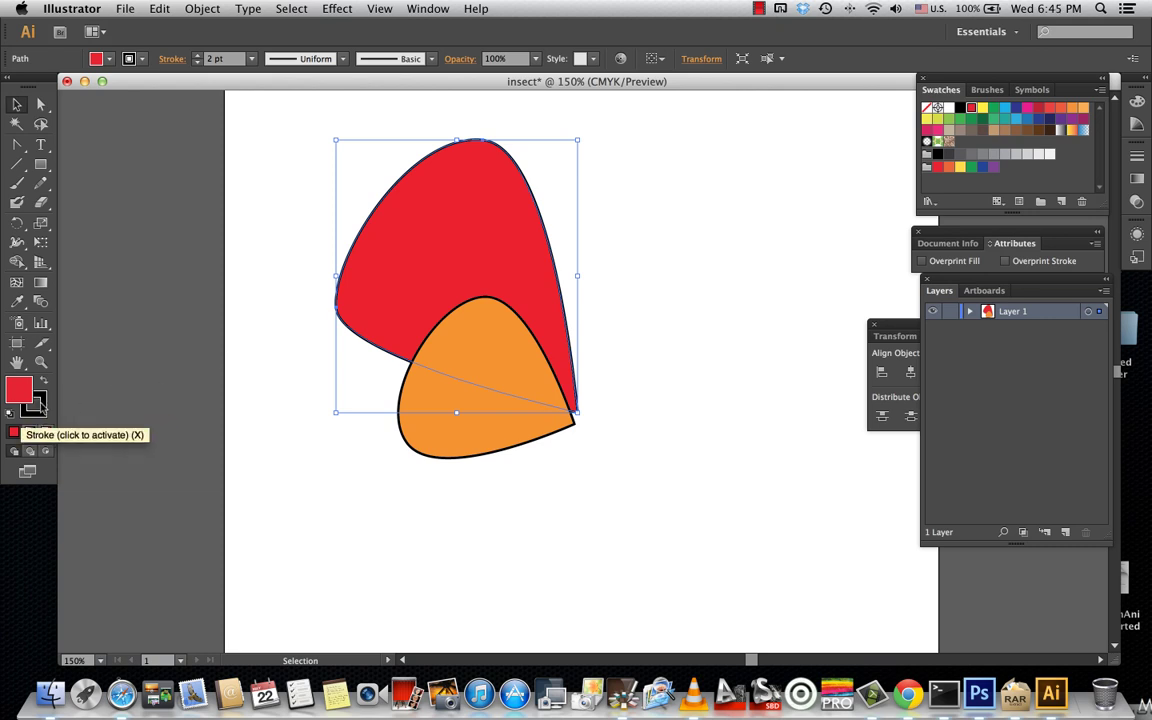
click(43, 405)
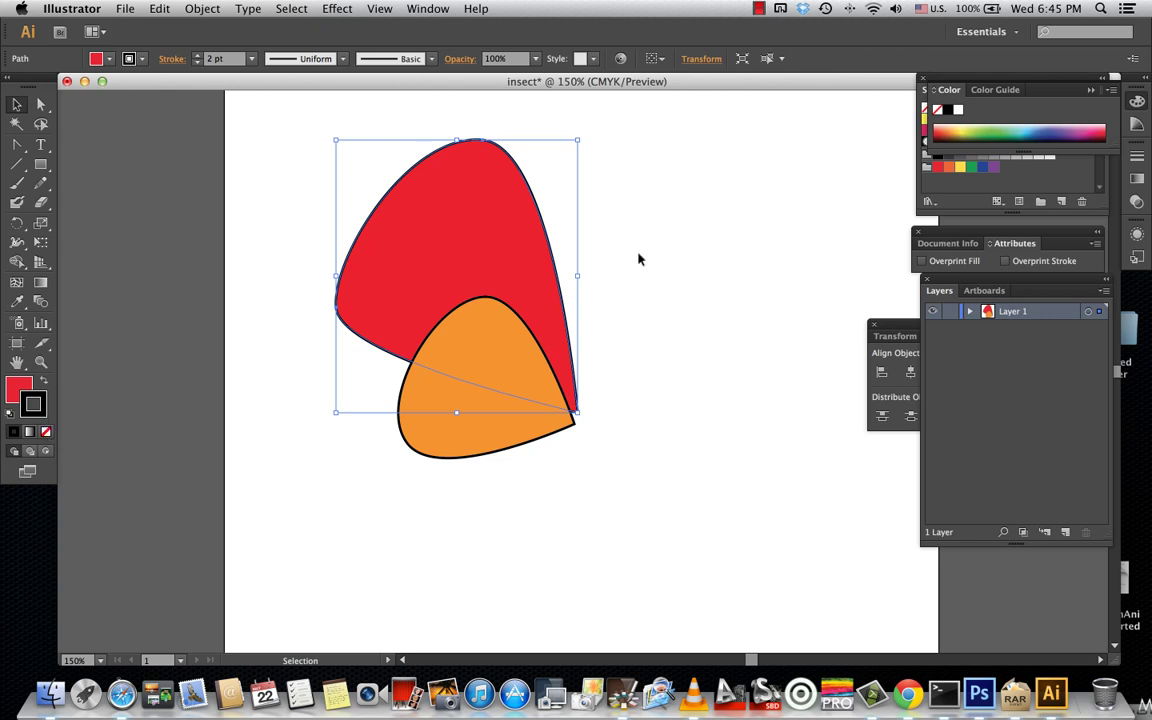
click(926, 91)
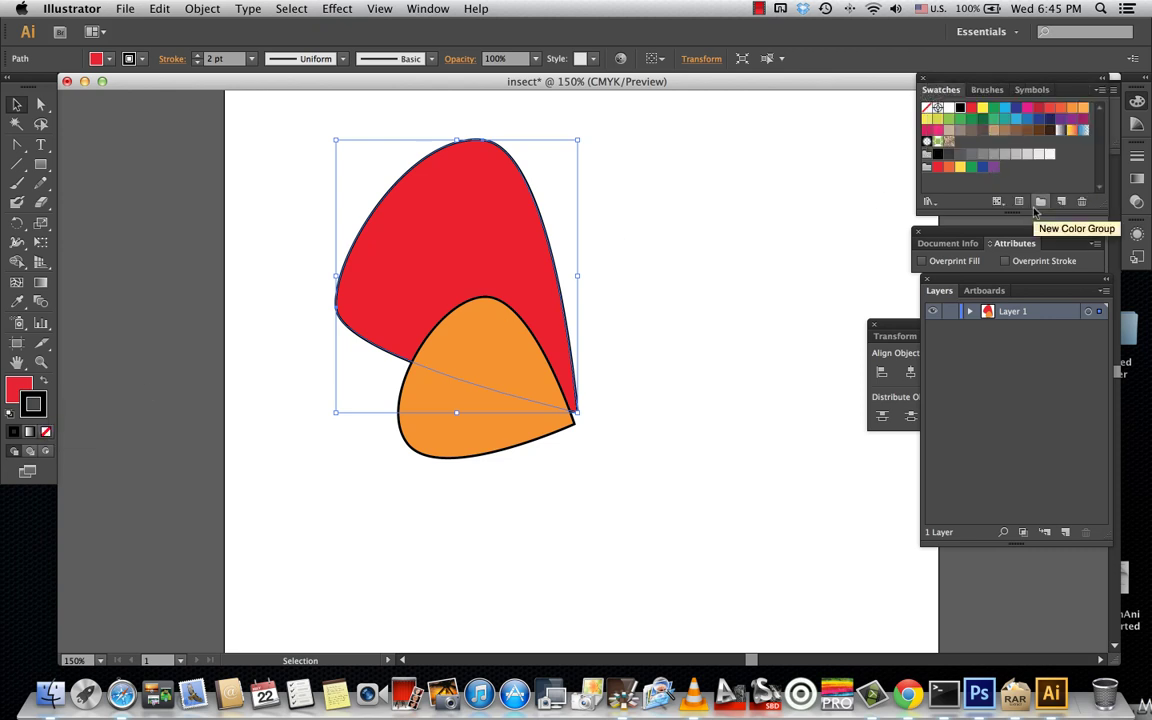
click(1040, 133)
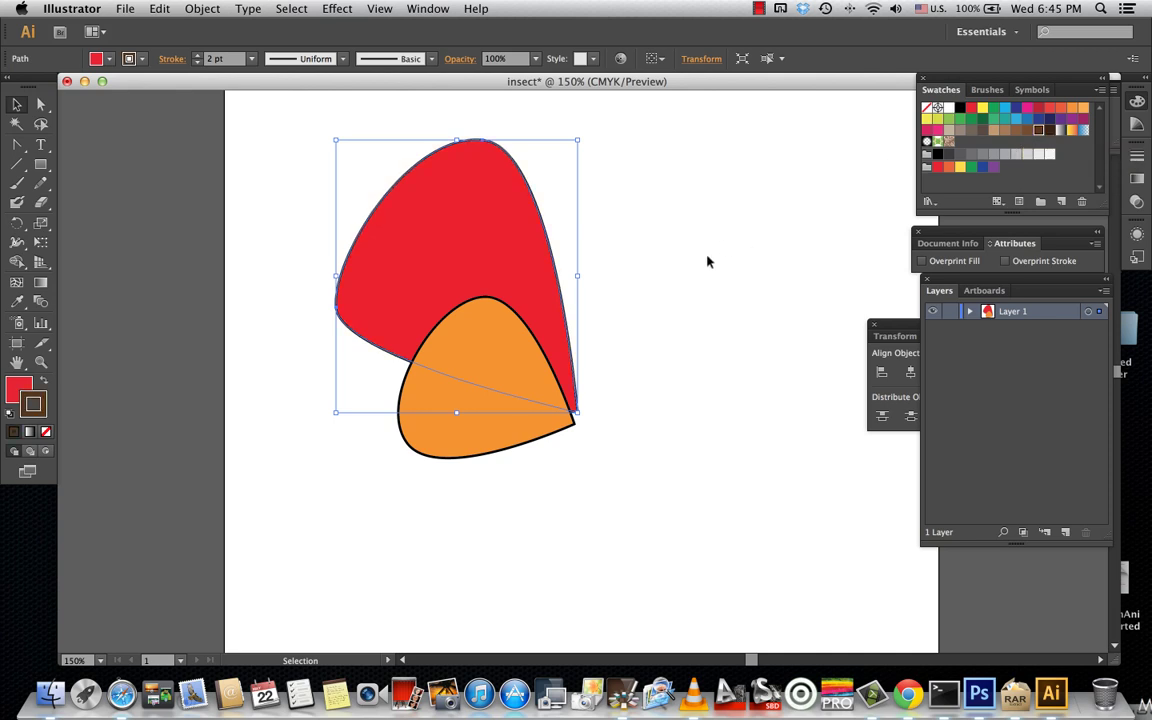
click(648, 299)
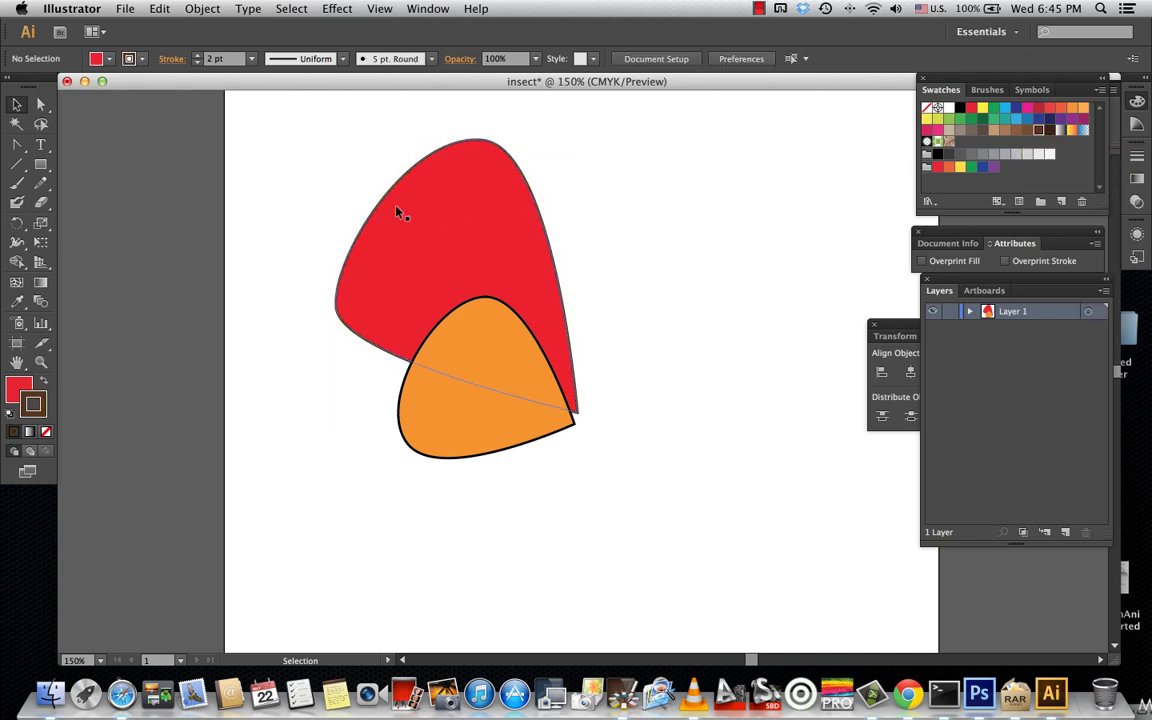
click(465, 455)
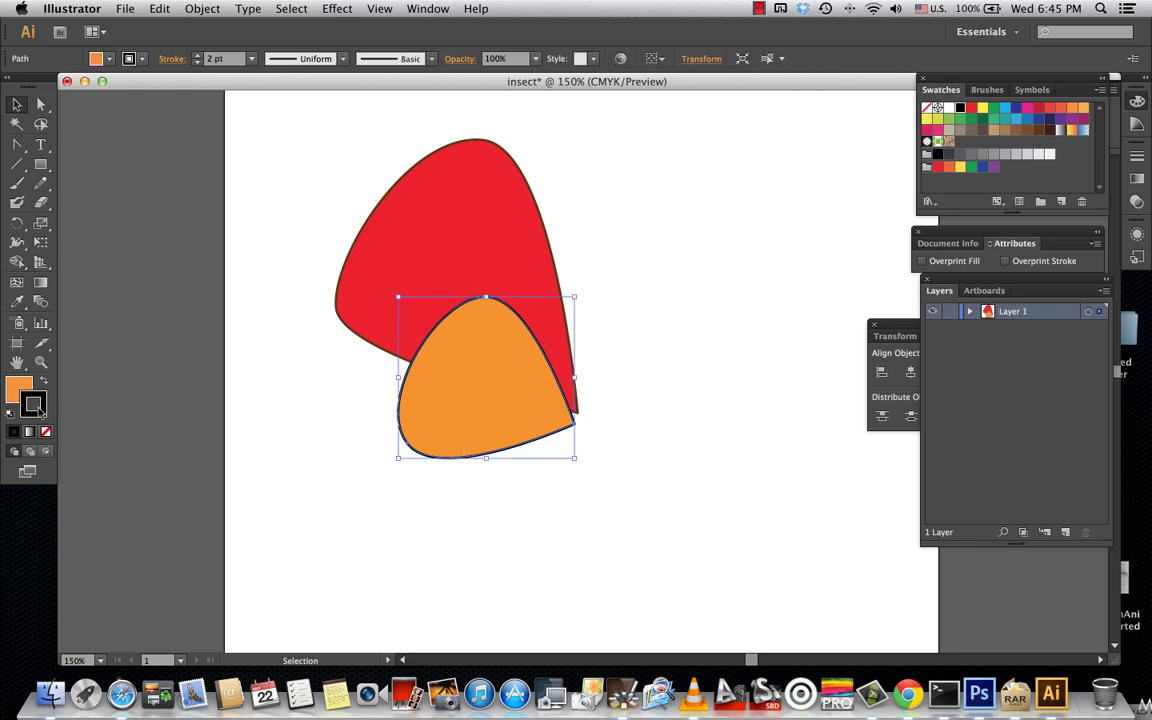
click(655, 230)
click(519, 217)
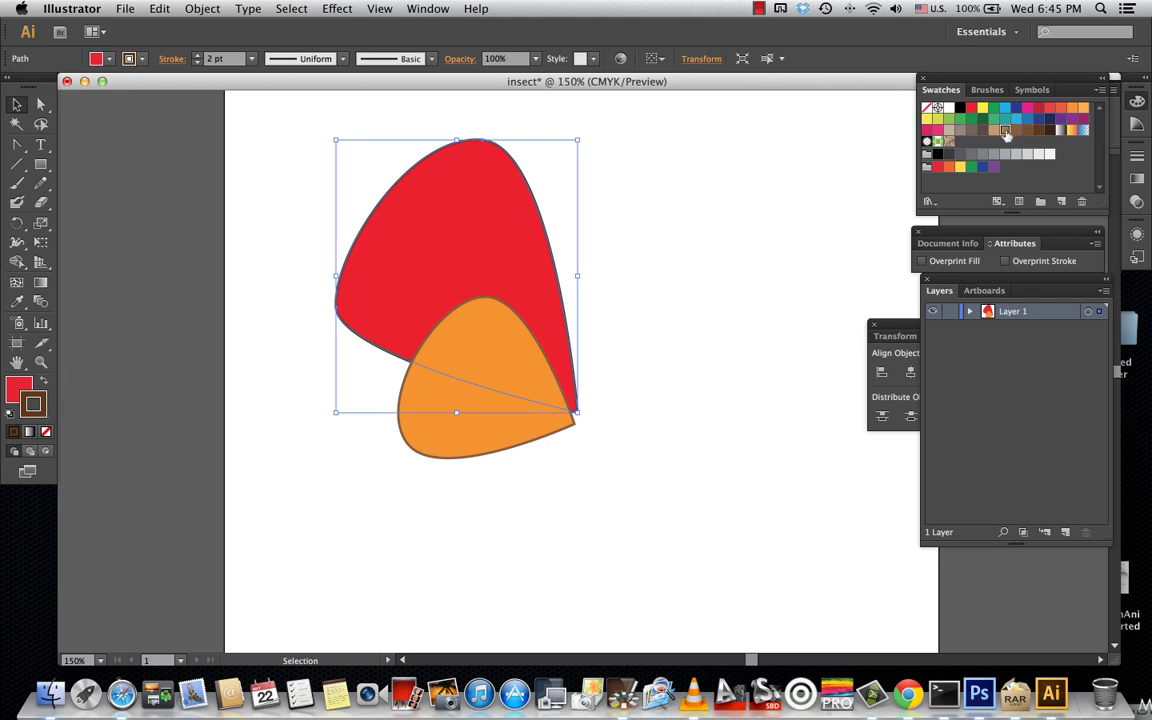
click(708, 238)
click(530, 239)
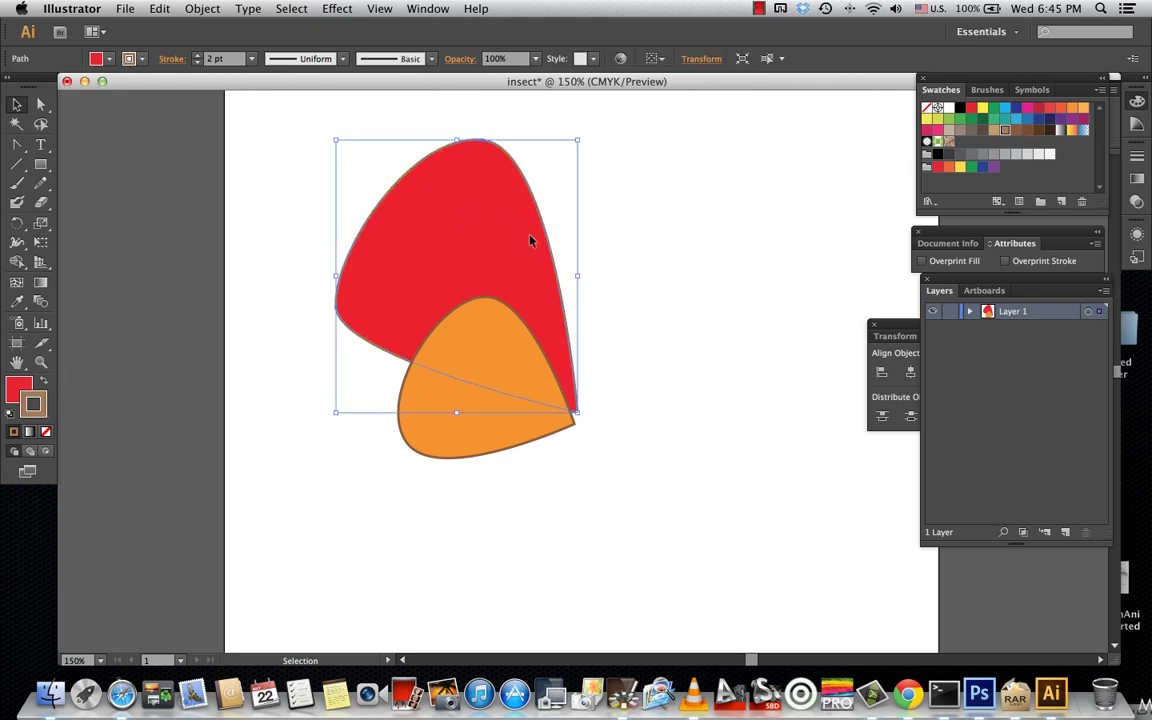
click(679, 260)
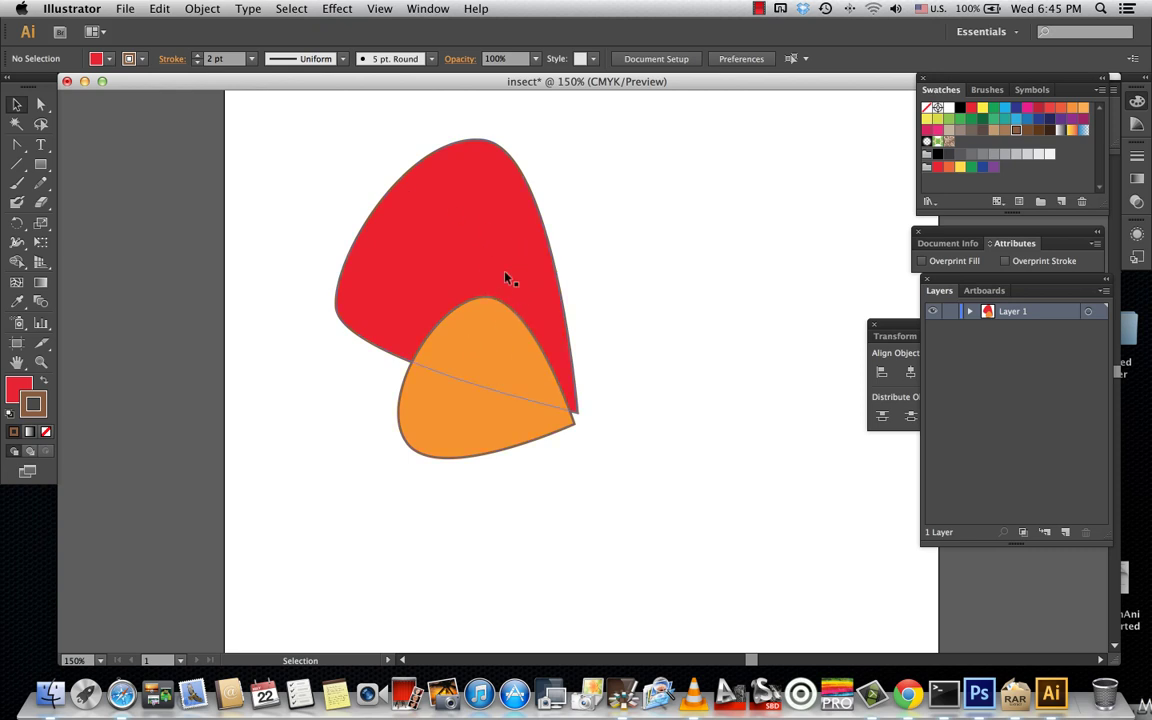
Bring the red wing to the front with Object > Arrange > Bring to Front
scroll(496, 218, left, 1)
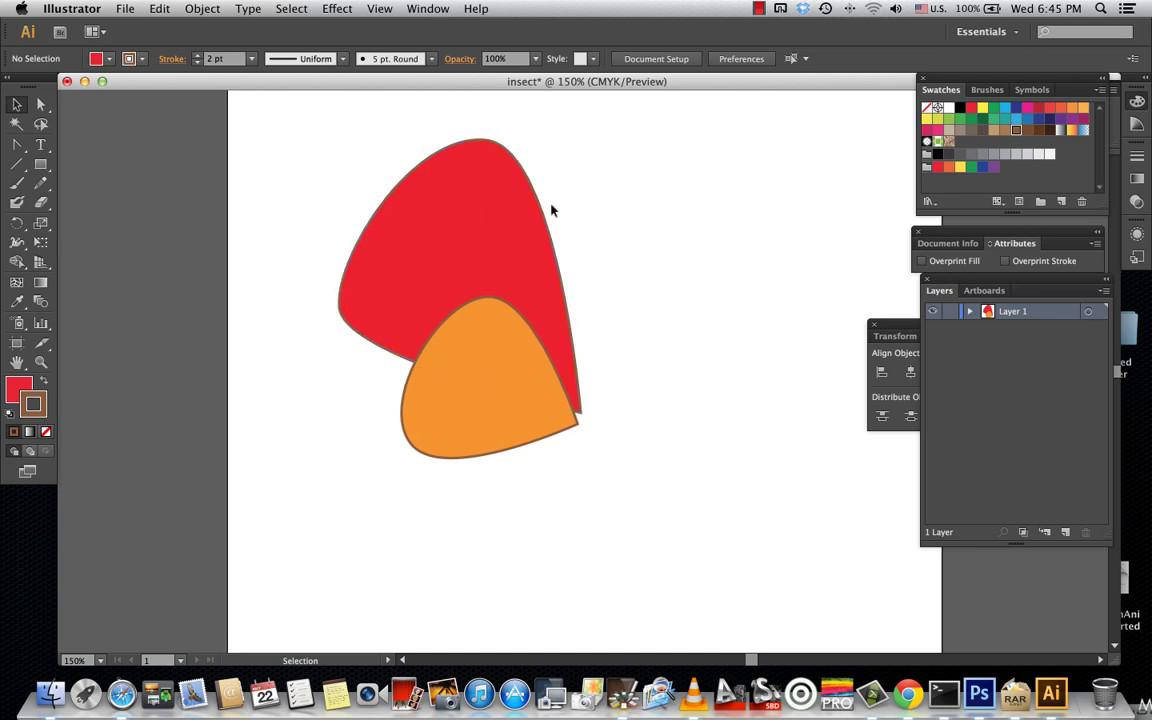
click(528, 225)
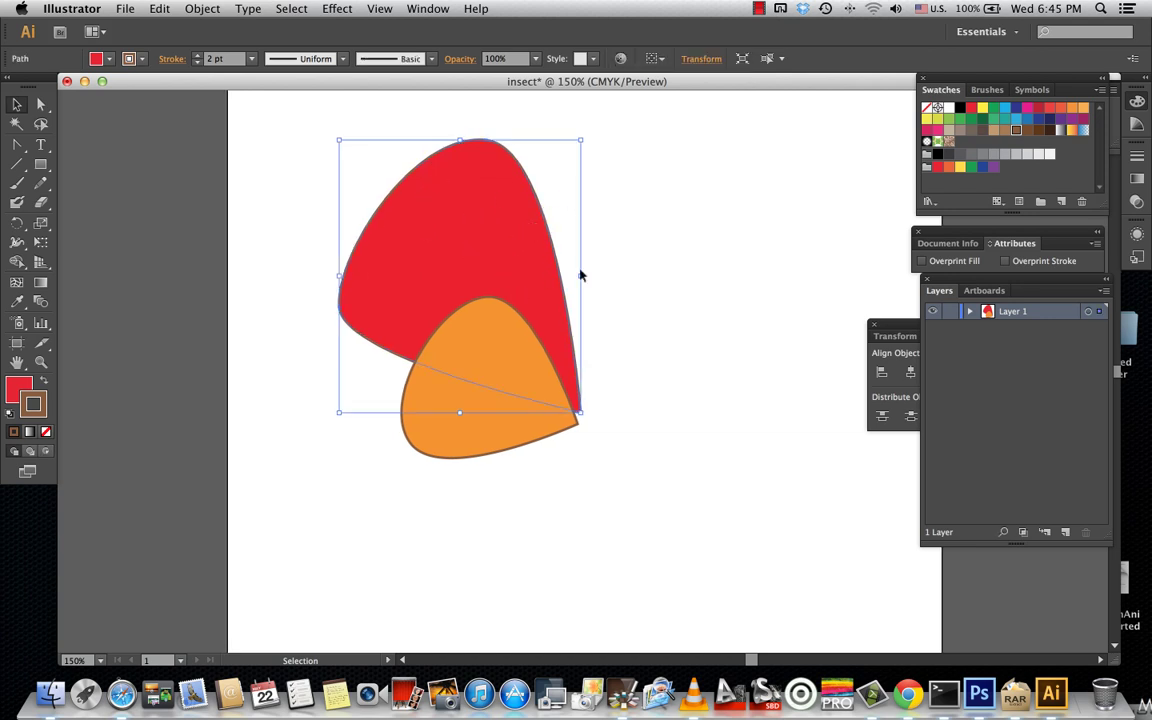
click(581, 275)
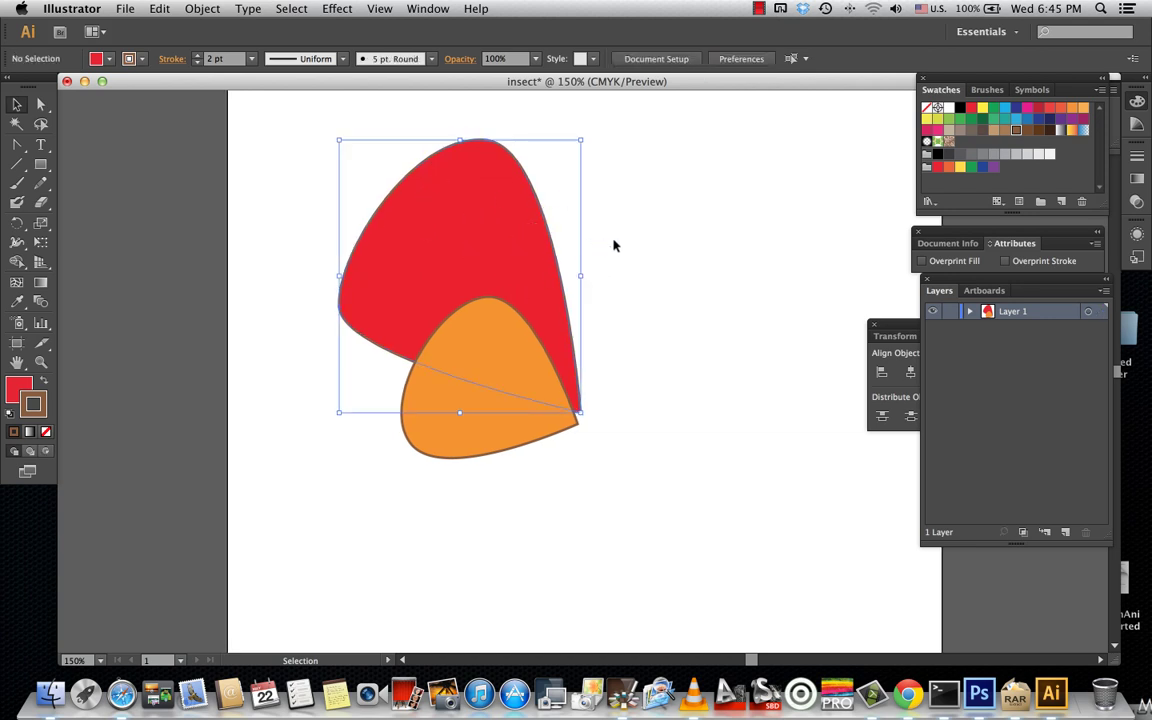
click(512, 237)
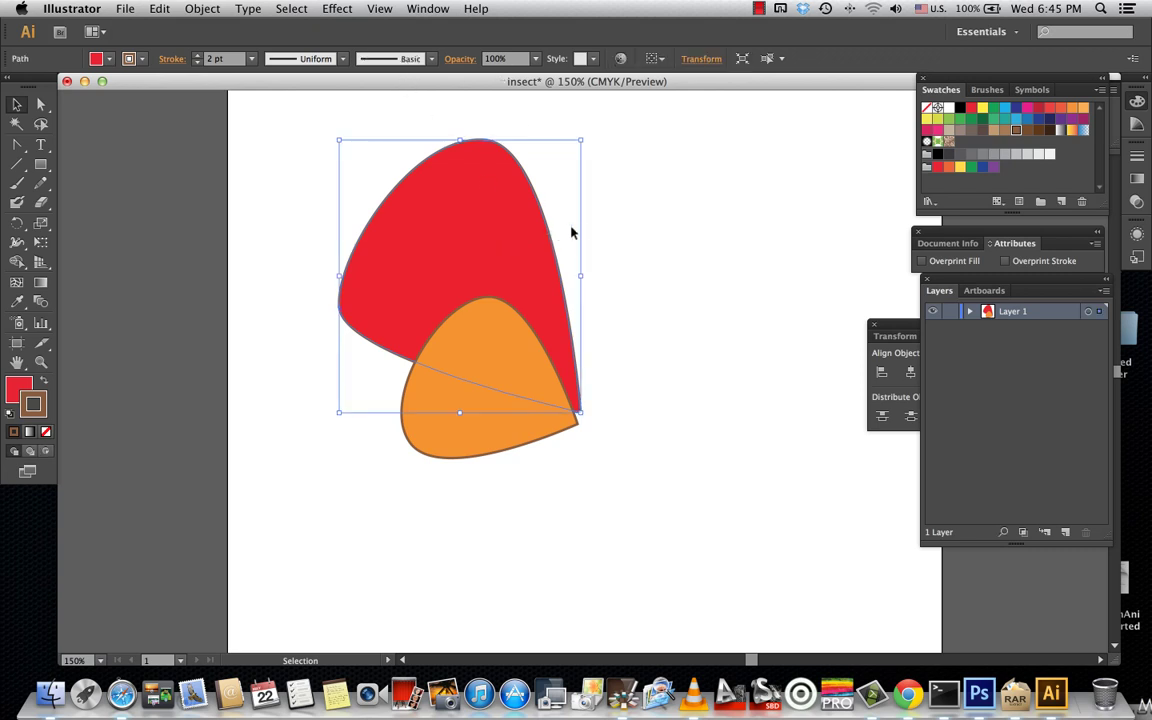
click(560, 238)
click(519, 244)
click(613, 237)
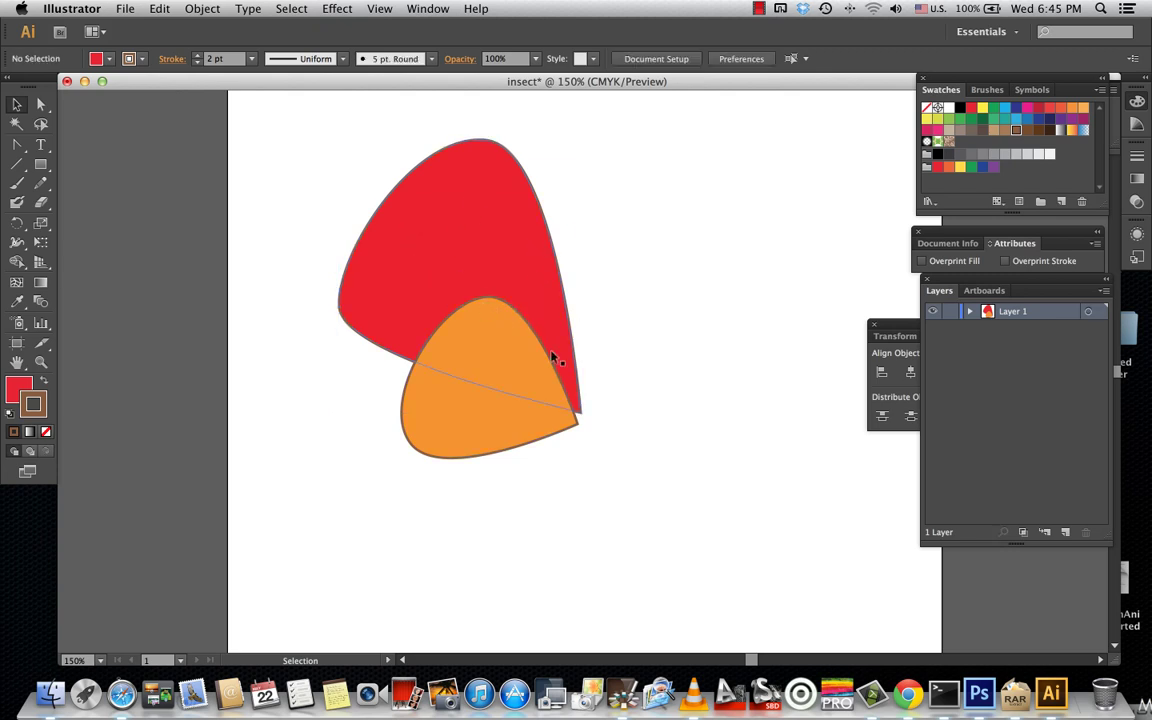
click(521, 215)
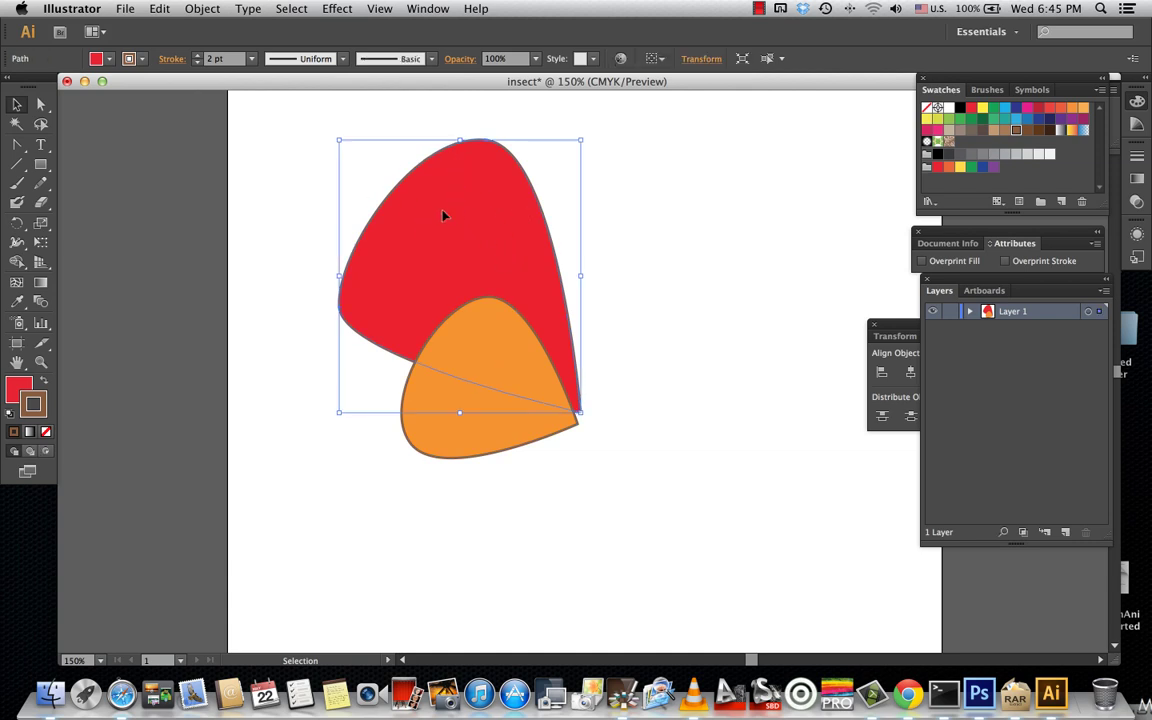
click(201, 8)
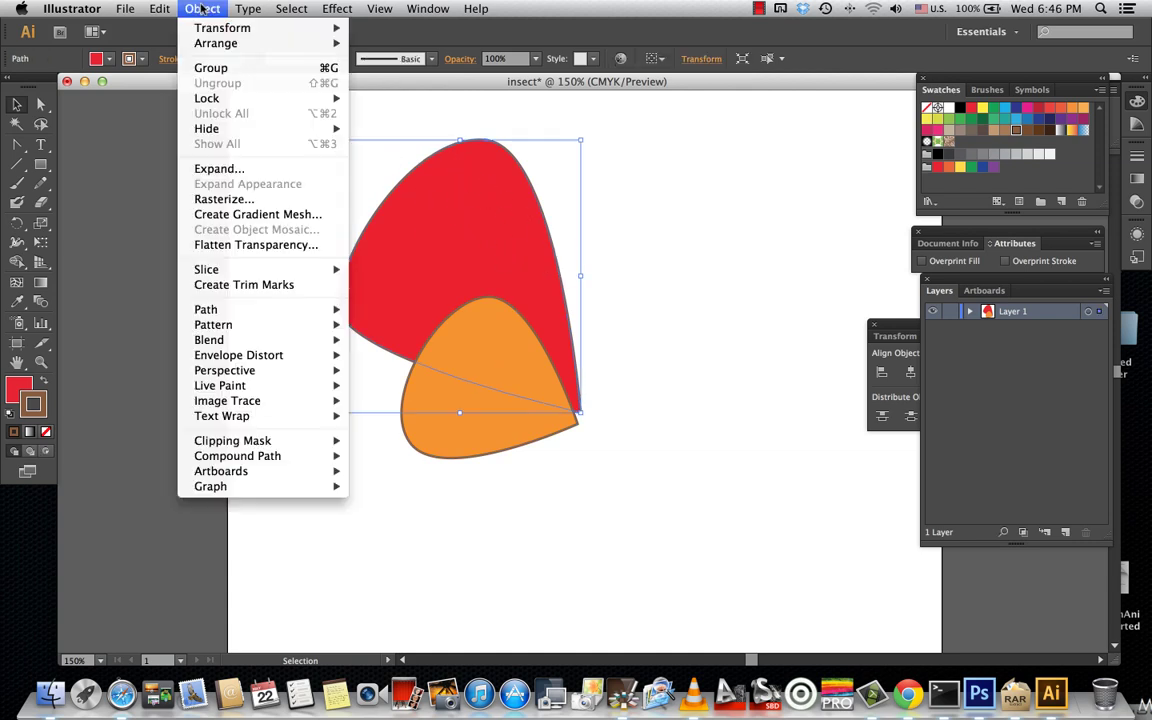
mouse_move(216, 43)
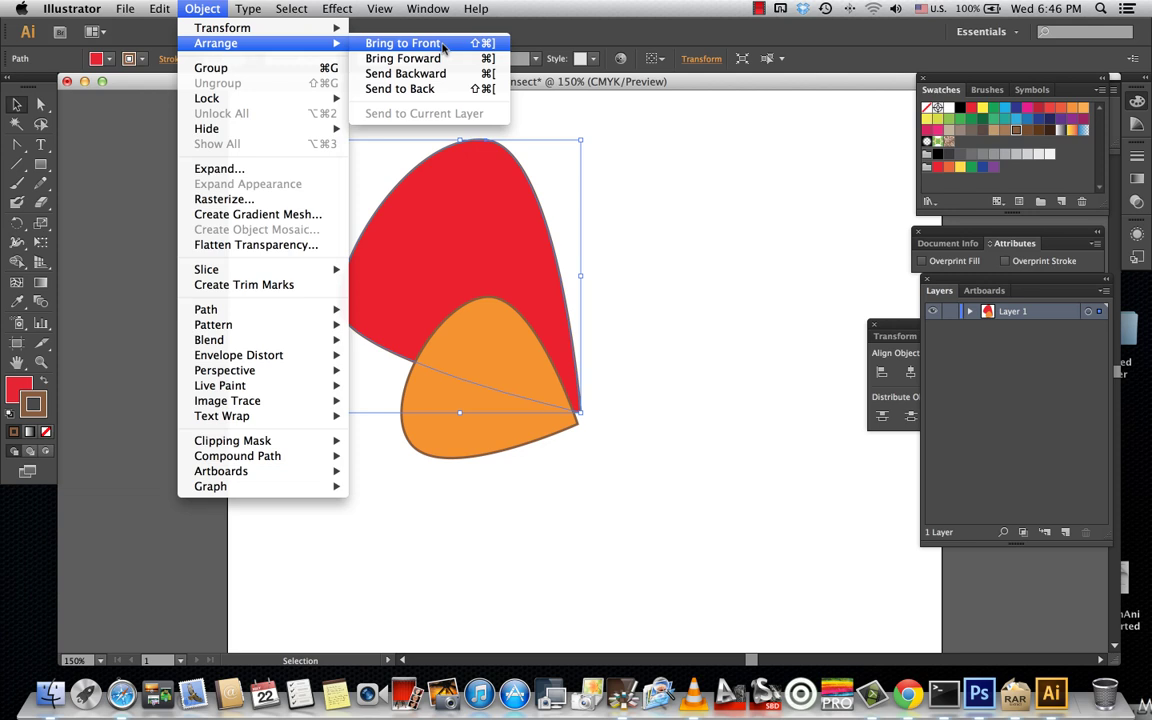
click(443, 43)
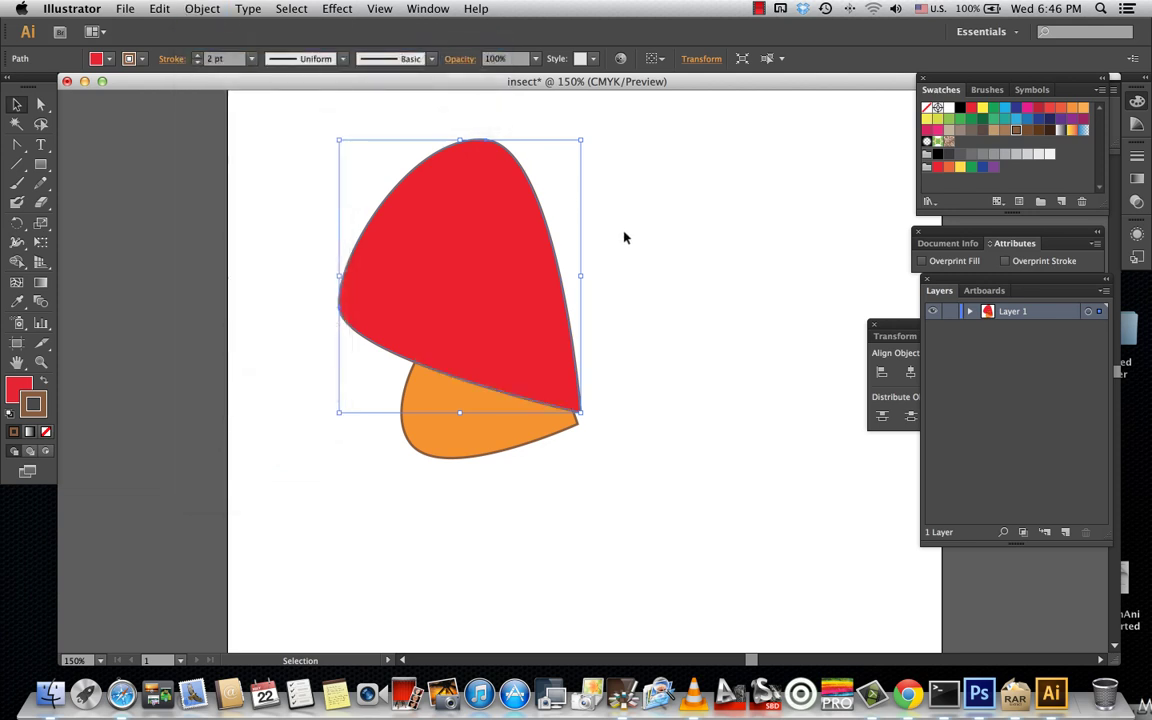
click(604, 414)
Reselect the red wing and check the Object menu without changing anything
click(463, 204)
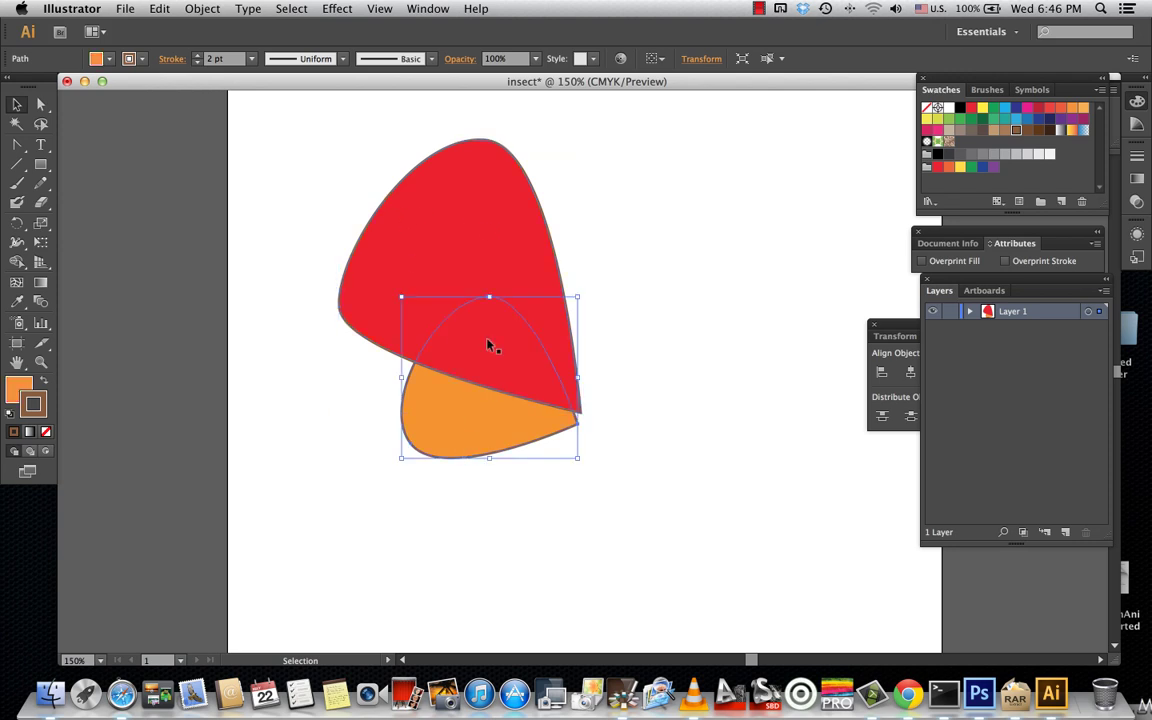
click(200, 10)
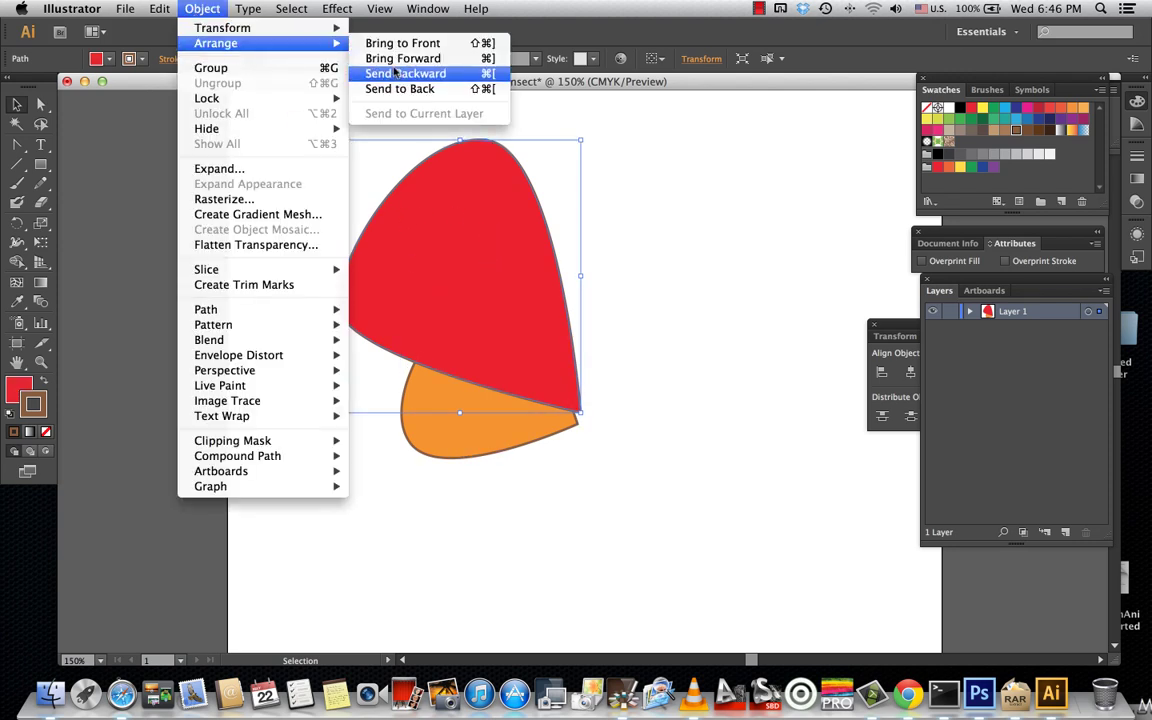
mouse_move(216, 43)
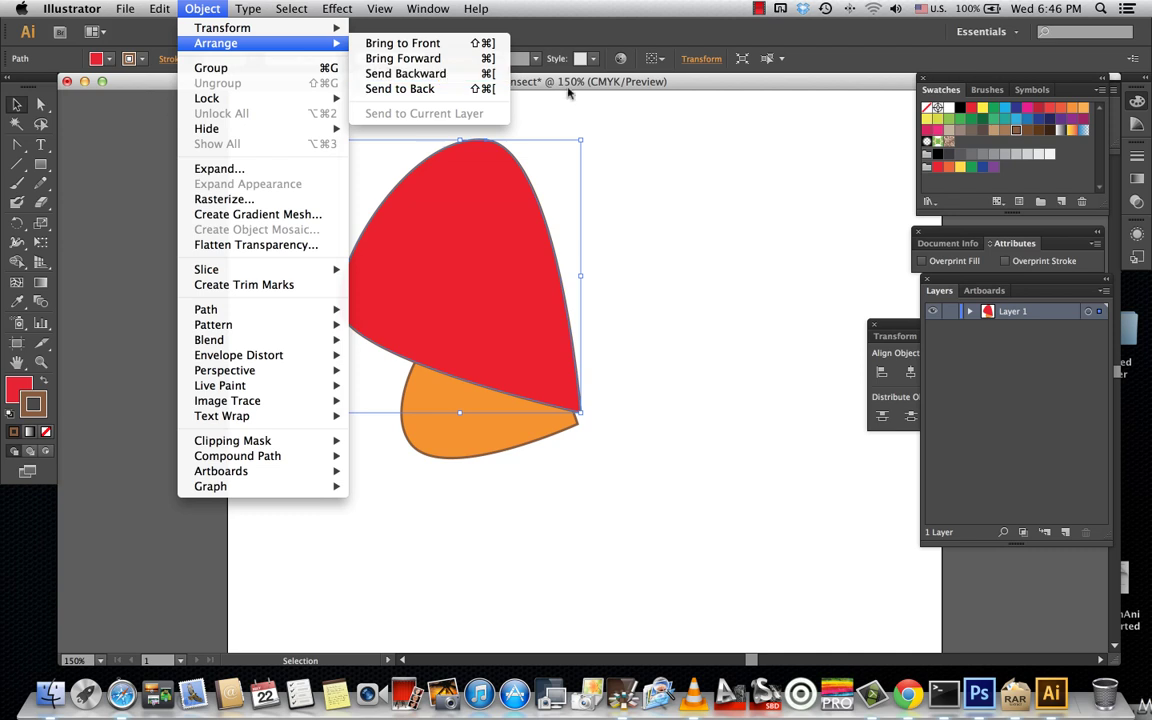
click(610, 156)
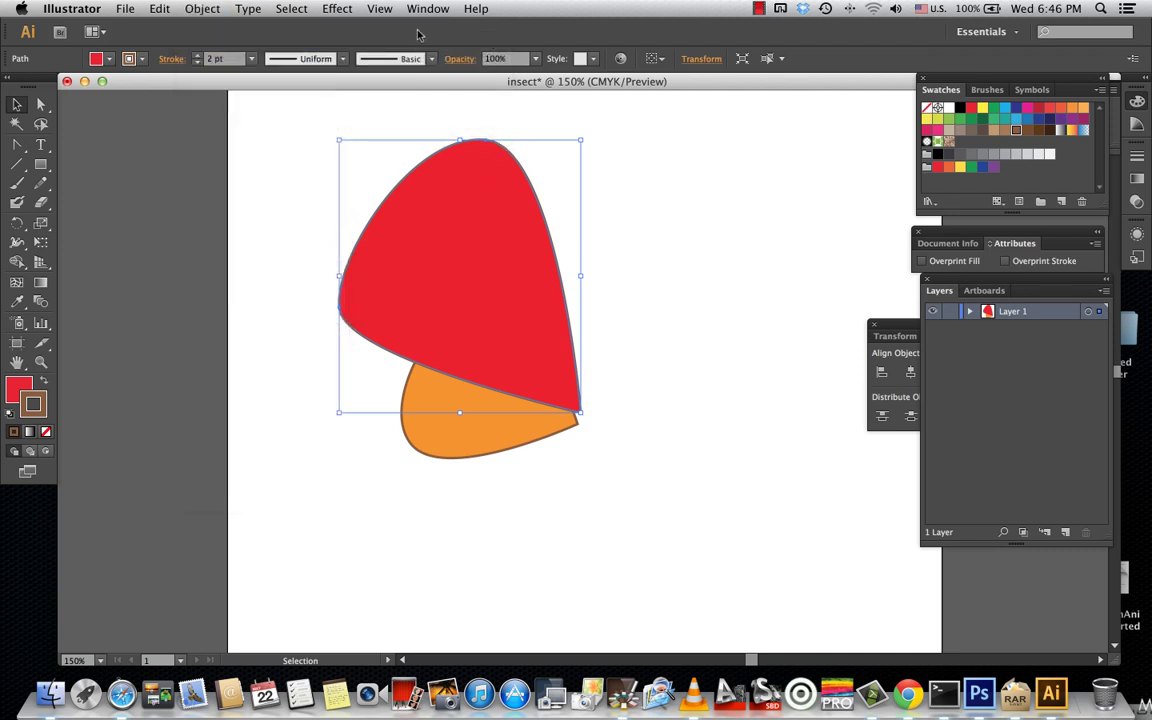
click(669, 236)
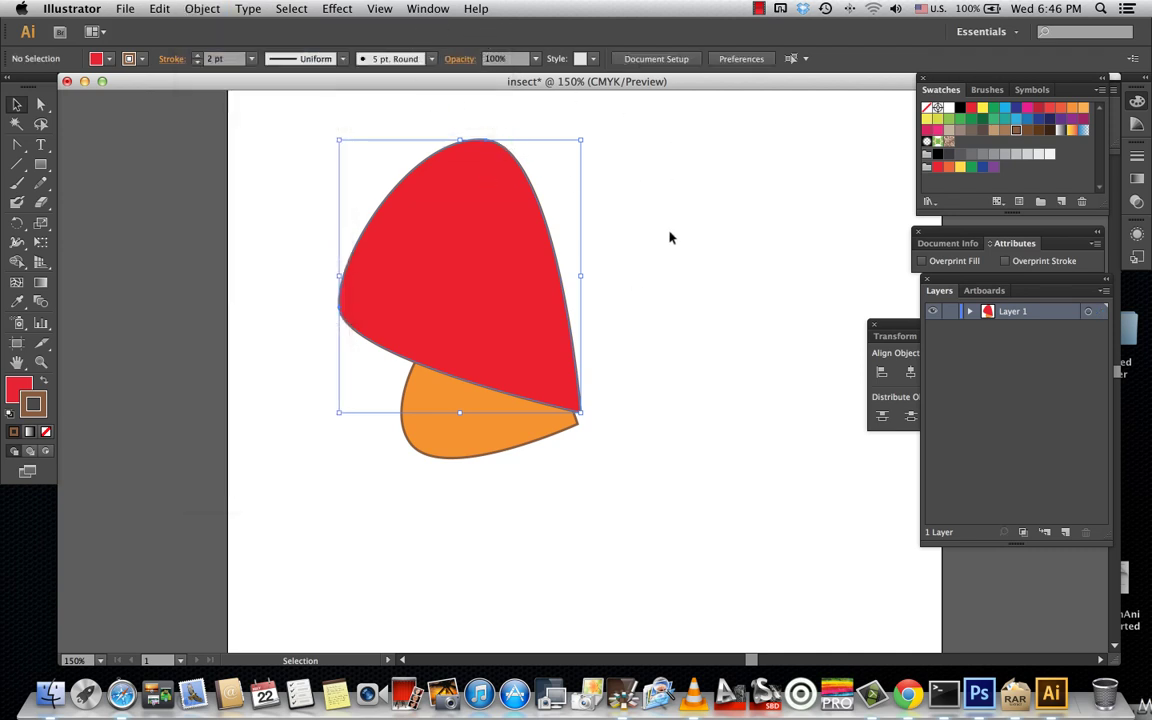
click(484, 229)
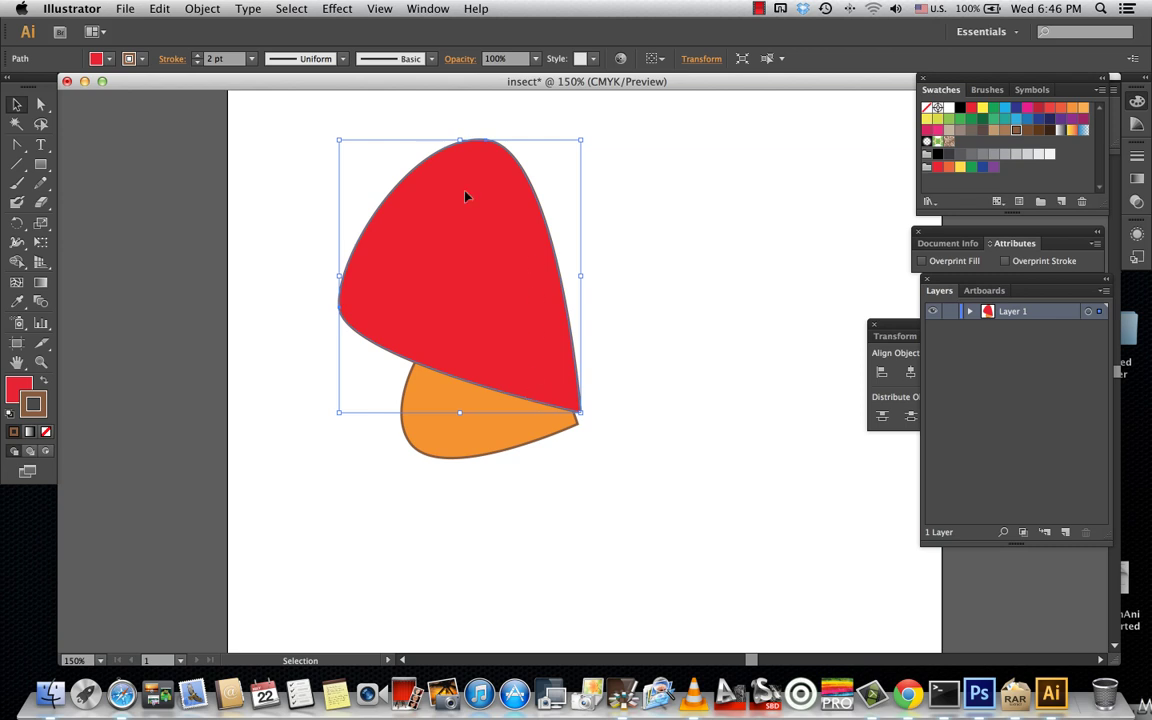
click(17, 106)
click(536, 58)
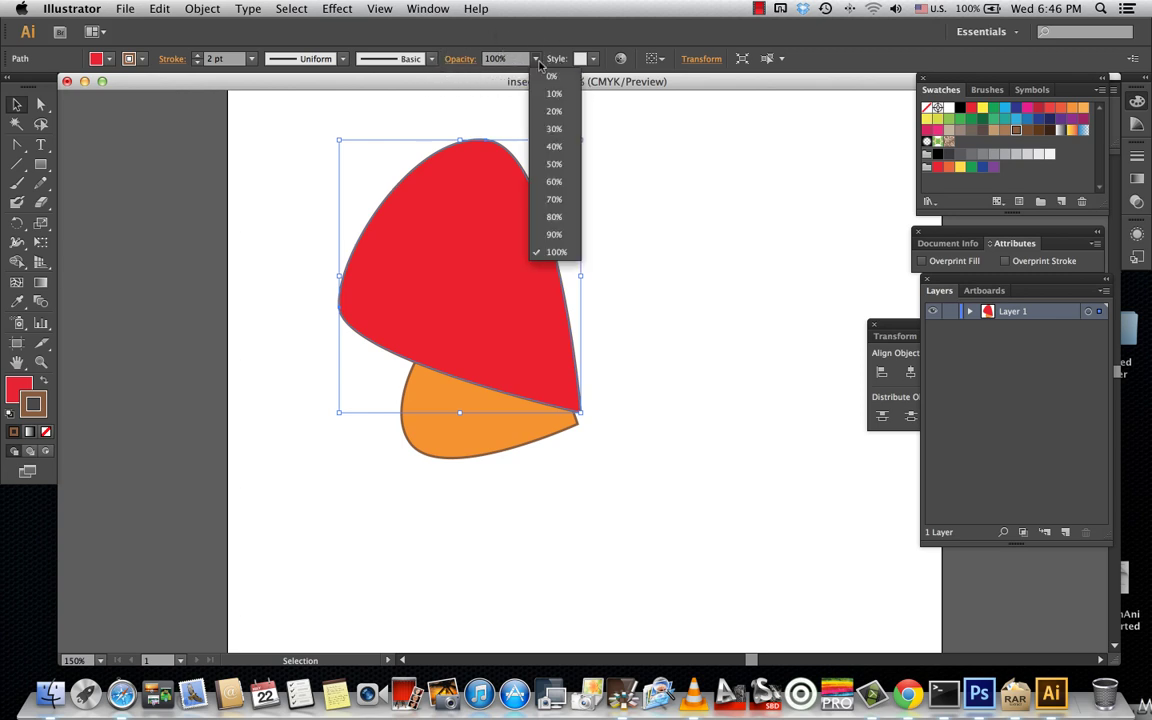
click(553, 234)
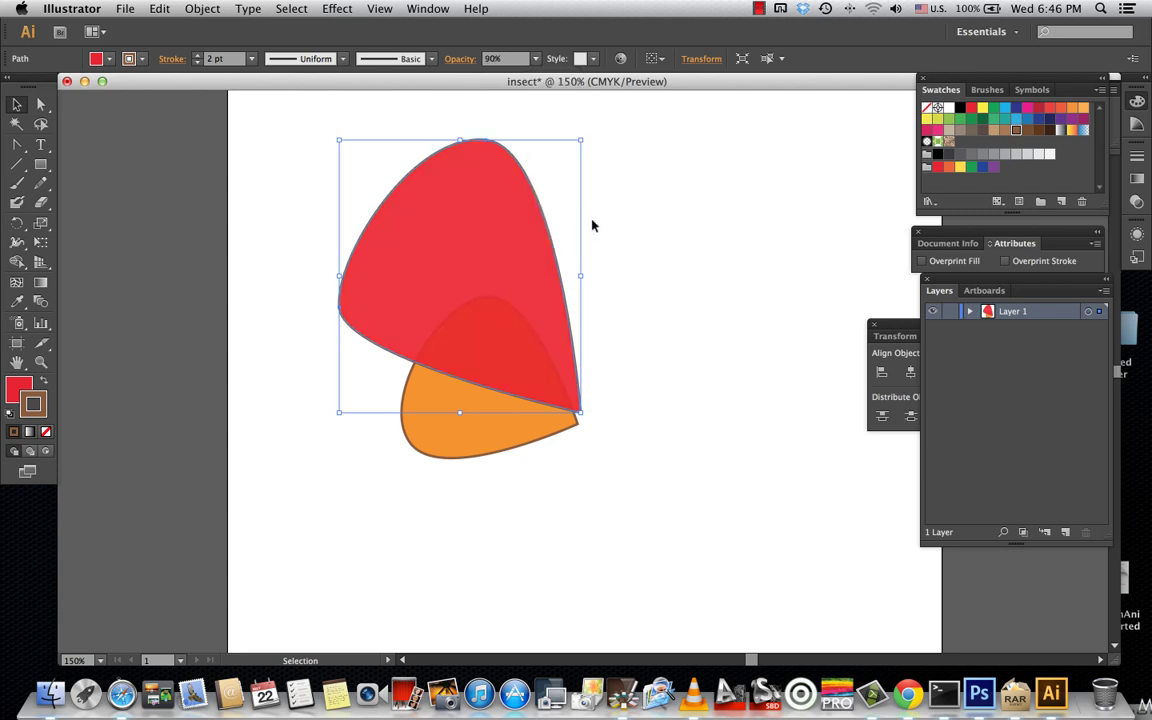
click(536, 58)
click(538, 216)
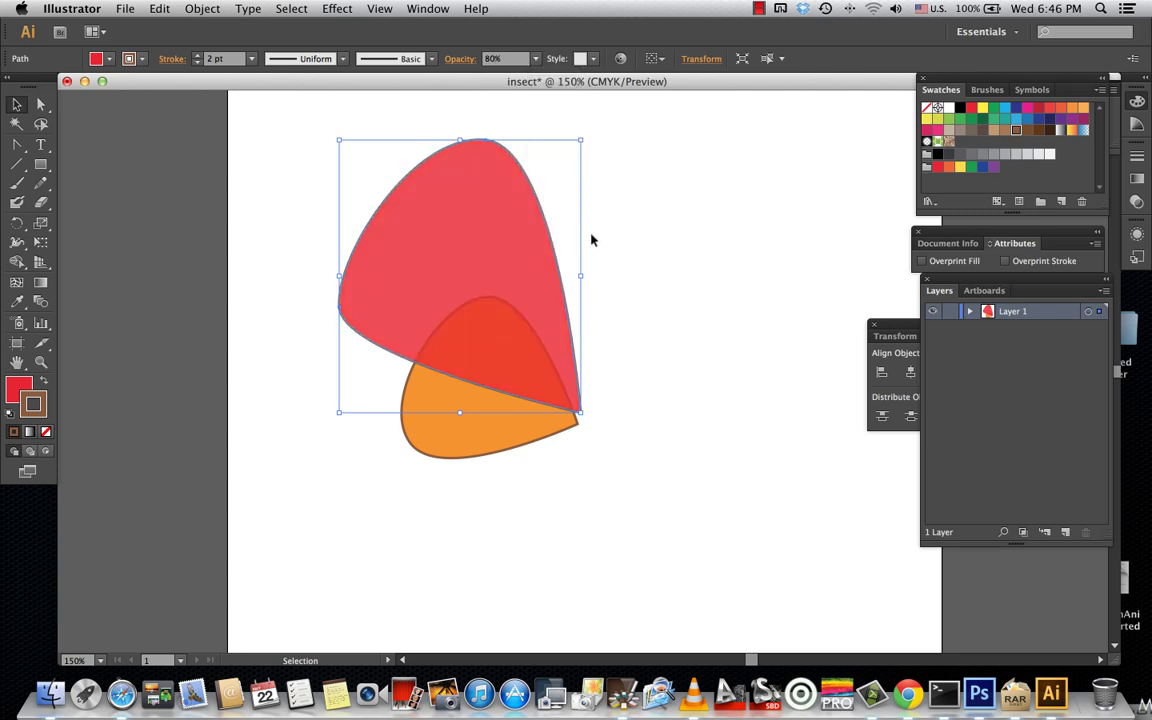
click(621, 299)
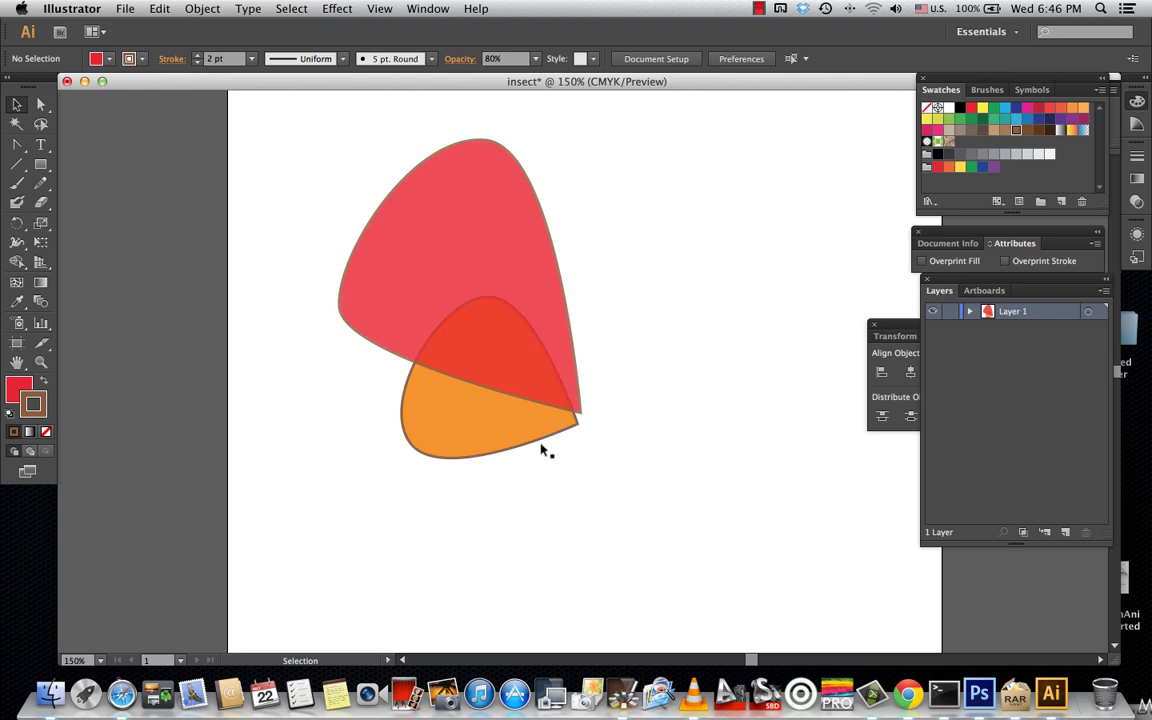
click(470, 446)
click(536, 58)
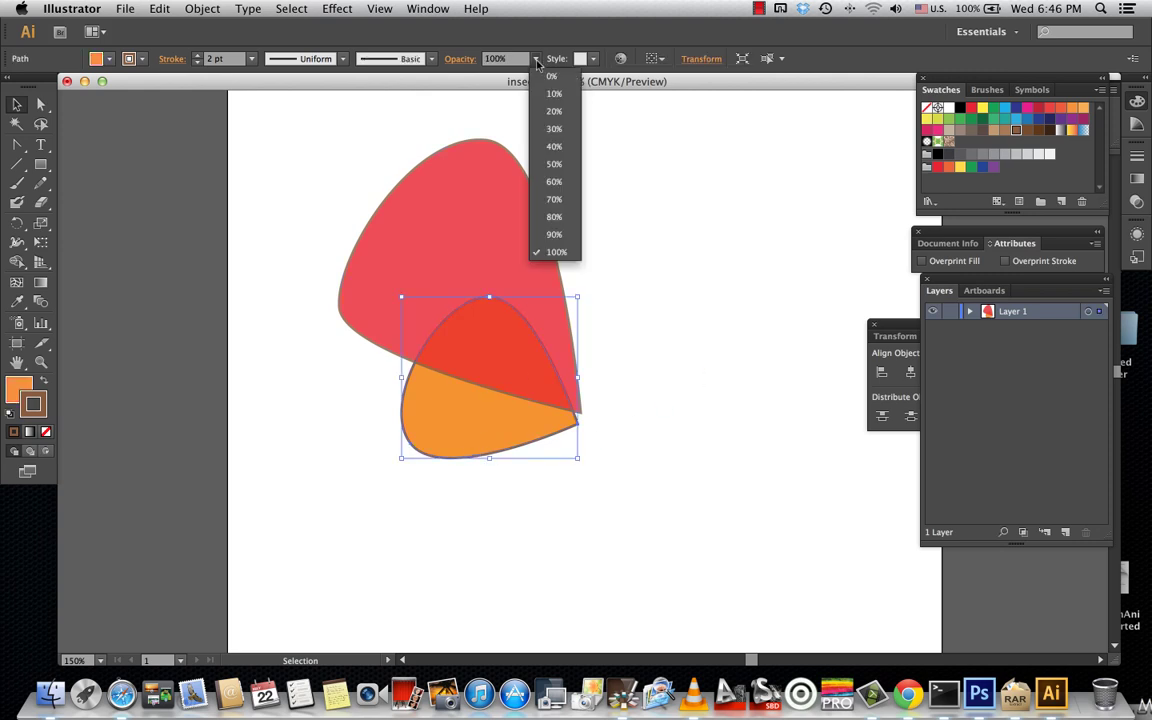
click(550, 207)
click(636, 352)
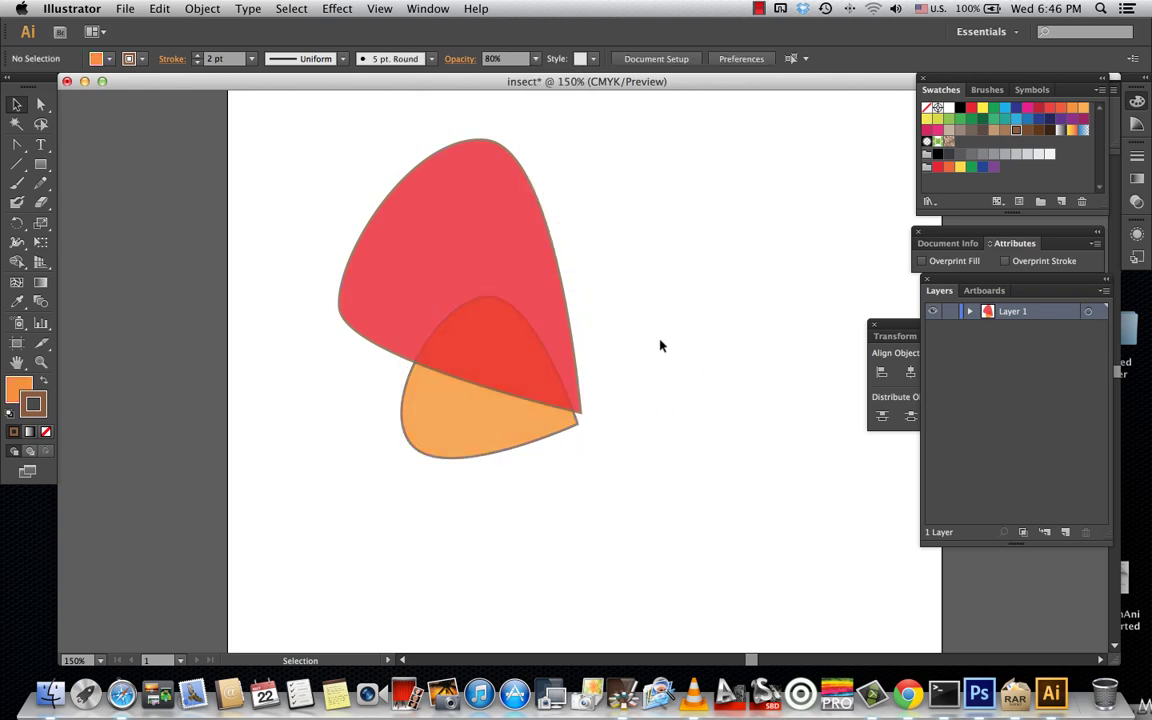
scroll(670, 320, left, 5)
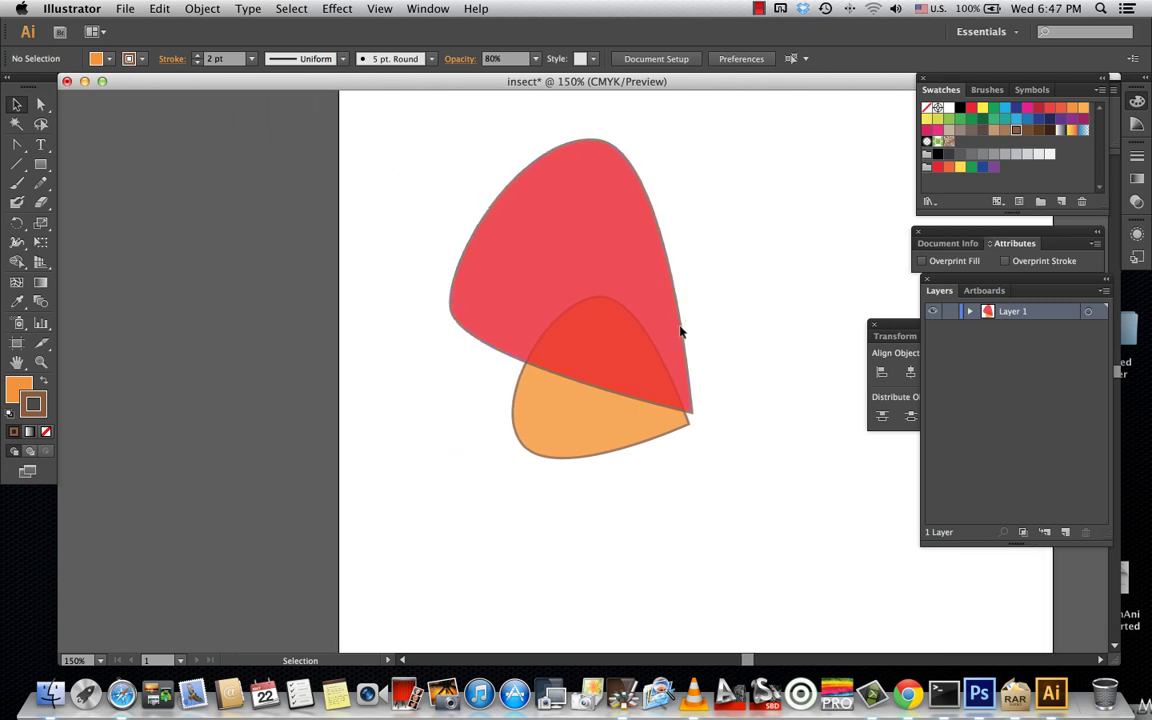
scroll(700, 333, right, 2)
scroll(723, 338, right, 10)
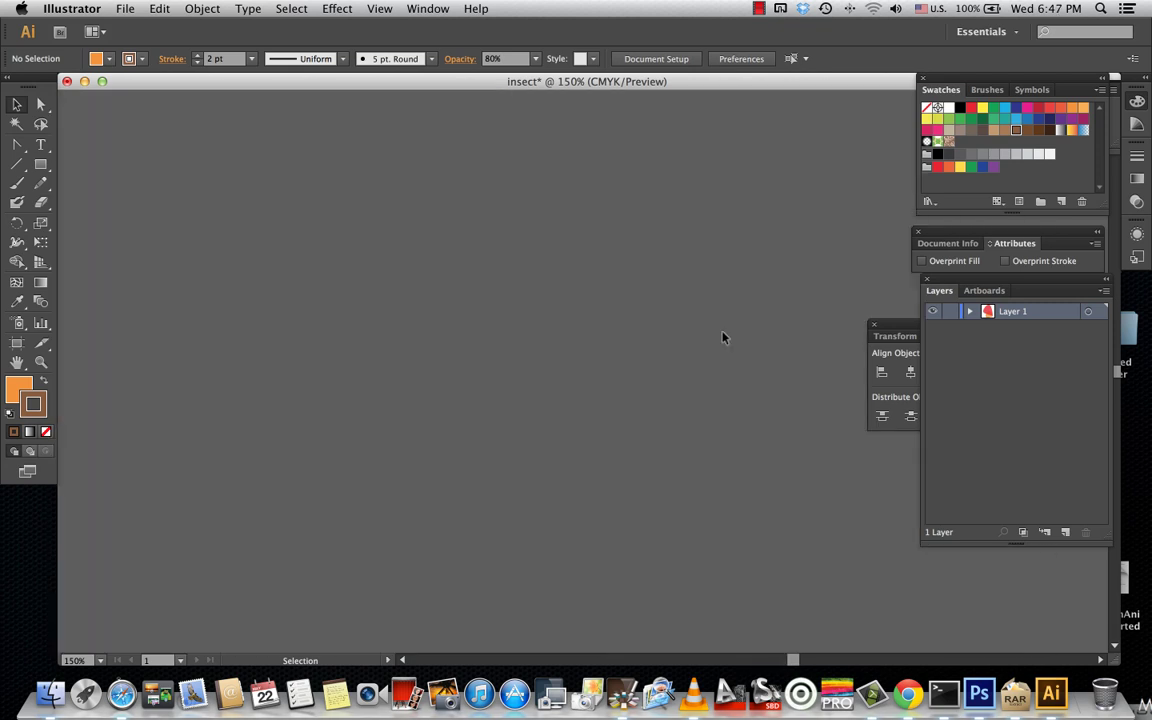
scroll(723, 338, left, 10)
scroll(723, 338, left, 3)
scroll(723, 338, left, 3)
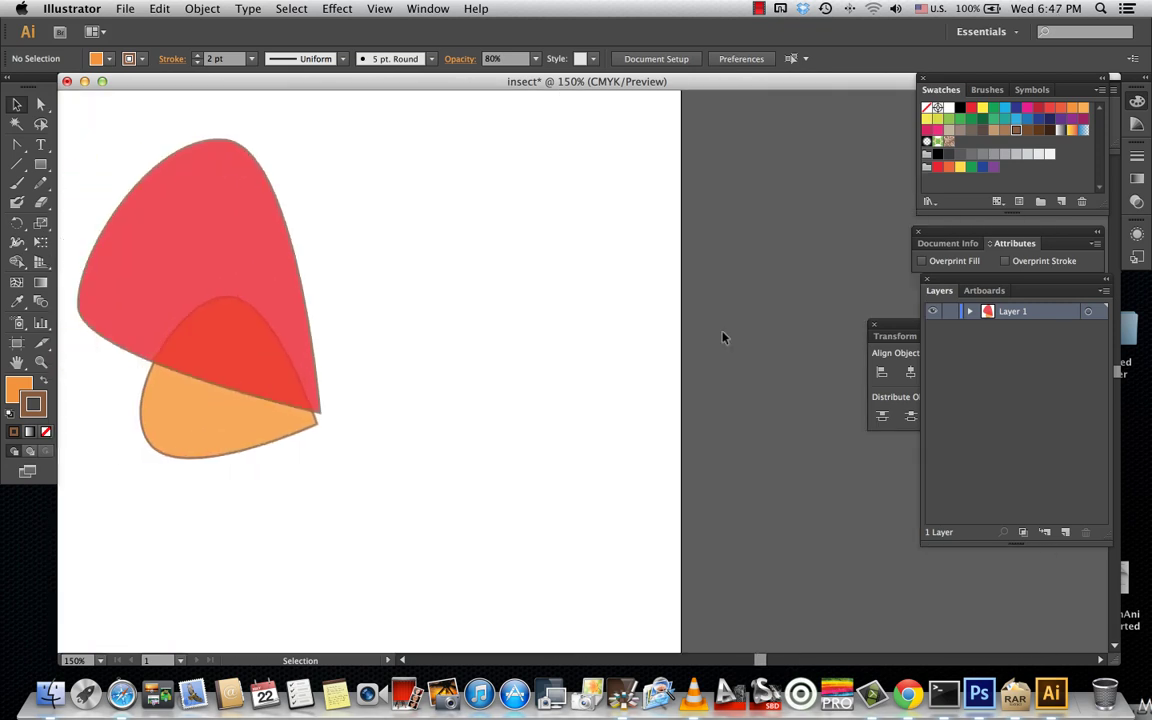
scroll(723, 338, left, 8)
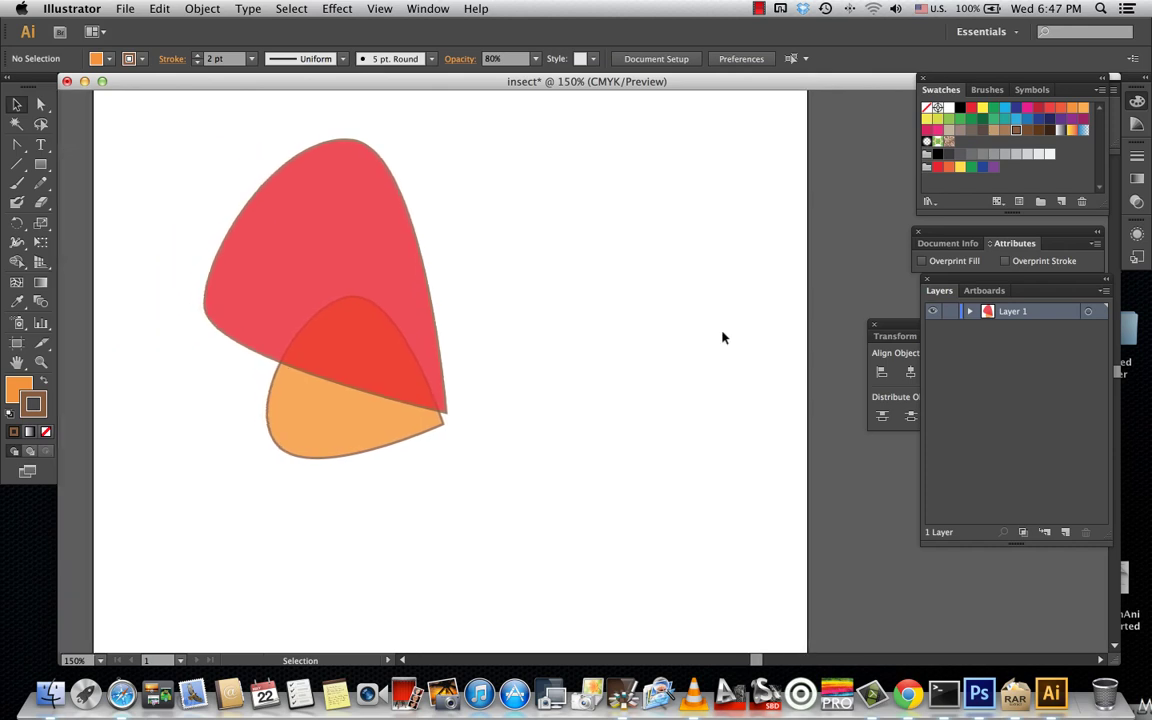
scroll(723, 338, left, 2)
scroll(723, 338, left, 2)
scroll(723, 338, left, 4)
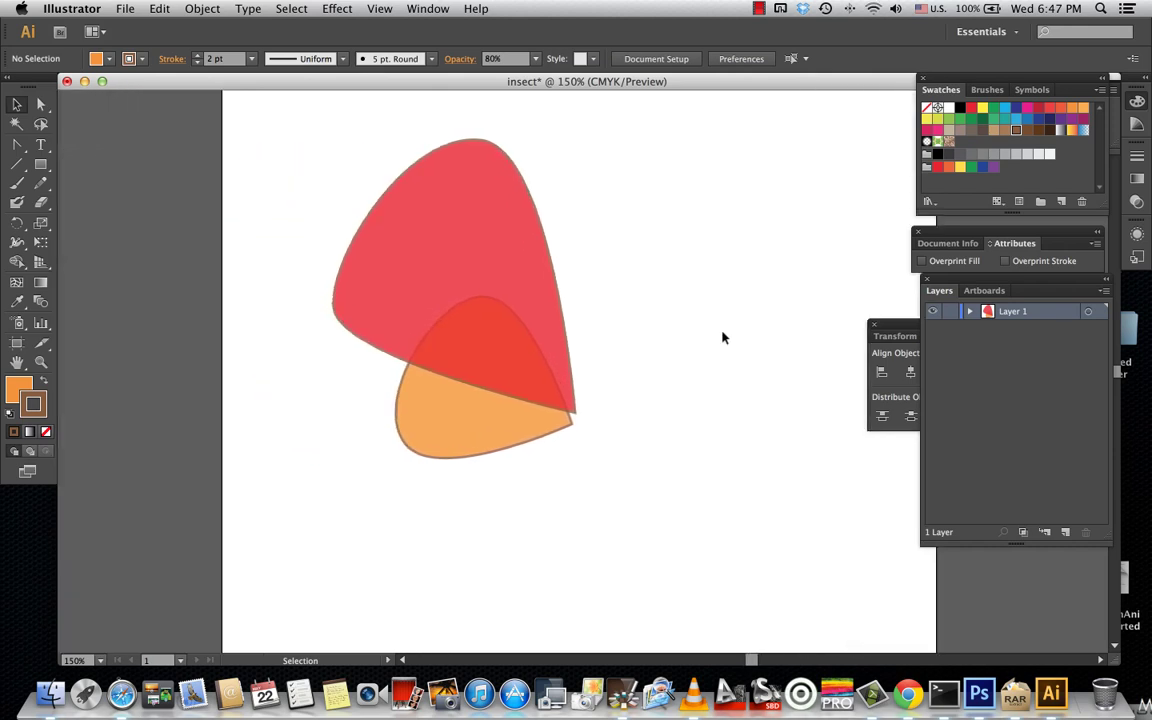
scroll(720, 336, left, 12)
scroll(717, 334, right, 7)
scroll(710, 334, right, 3)
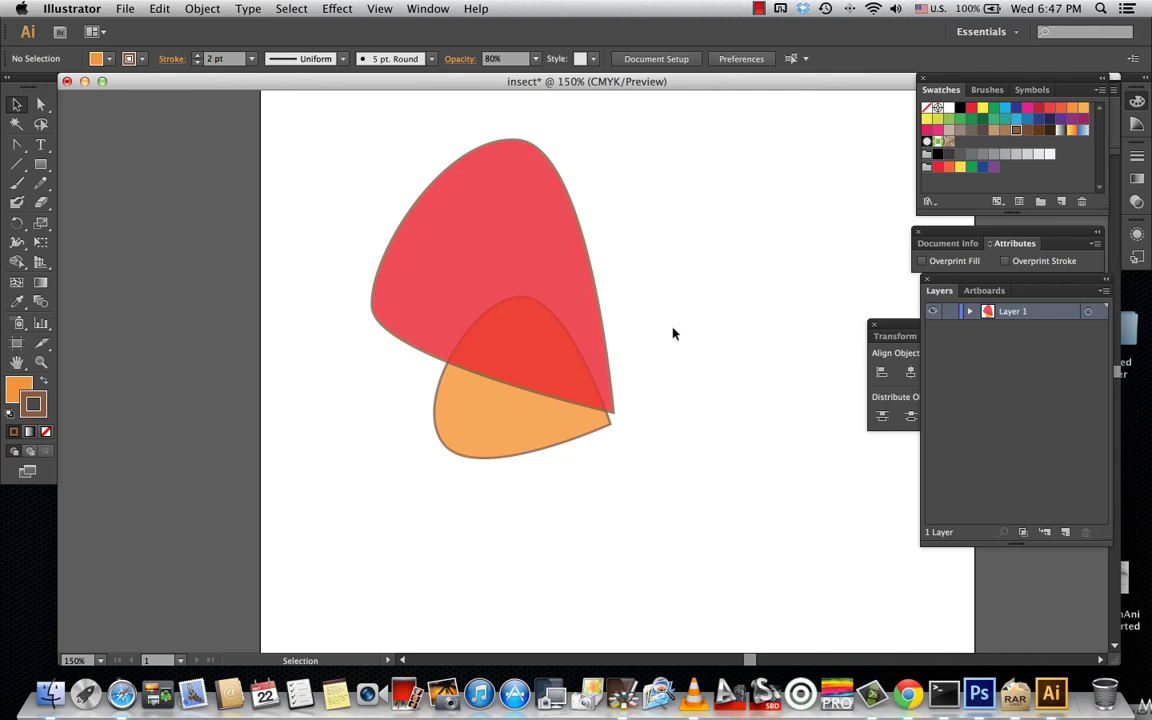
scroll(673, 330, right, 10)
scroll(673, 329, right, 5)
scroll(671, 329, left, 3)
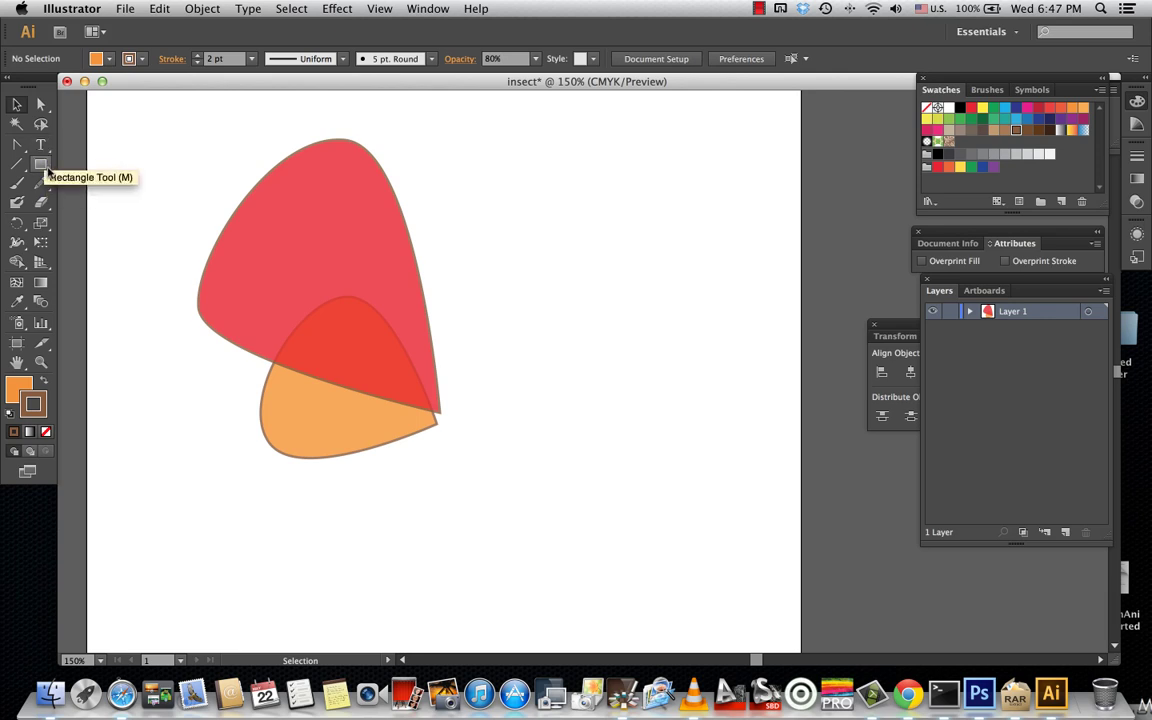
Draw a large round spot on the red wing with a yellow outline using the Ellipse Tool
mouse_move(47, 167)
mouse_down()
mouse_move(97, 183)
mouse_move(101, 167)
mouse_move(113, 263)
mouse_move(113, 207)
mouse_up()
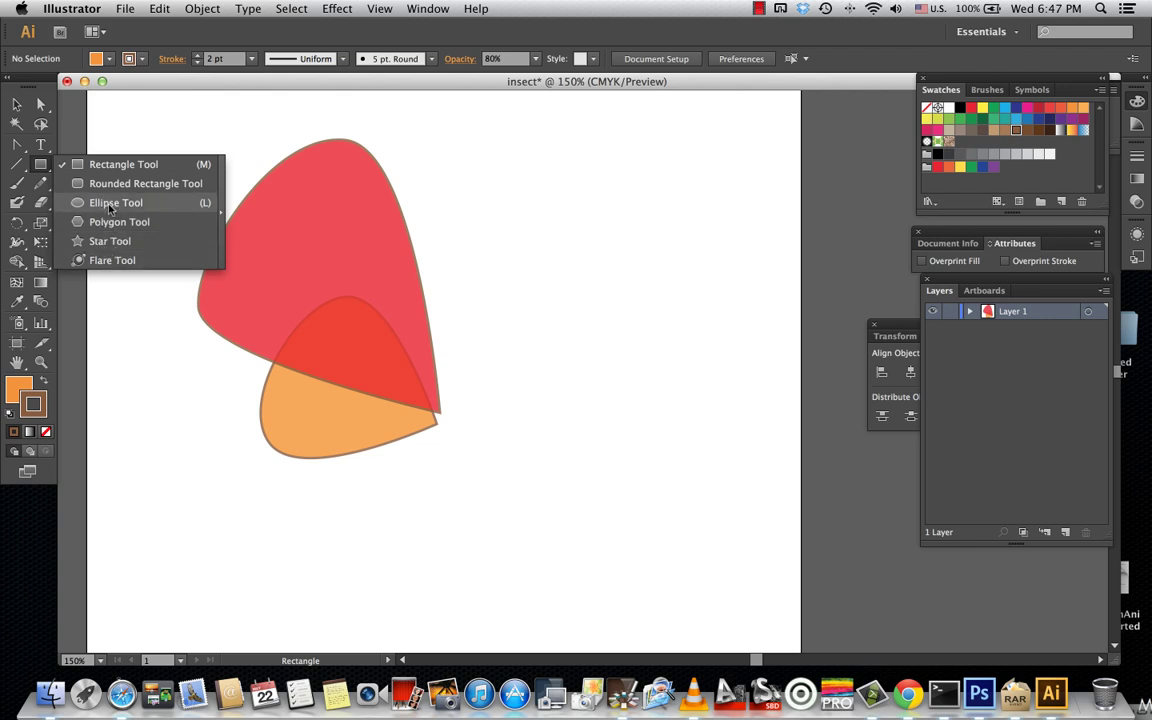
drag(116, 206, 116, 204)
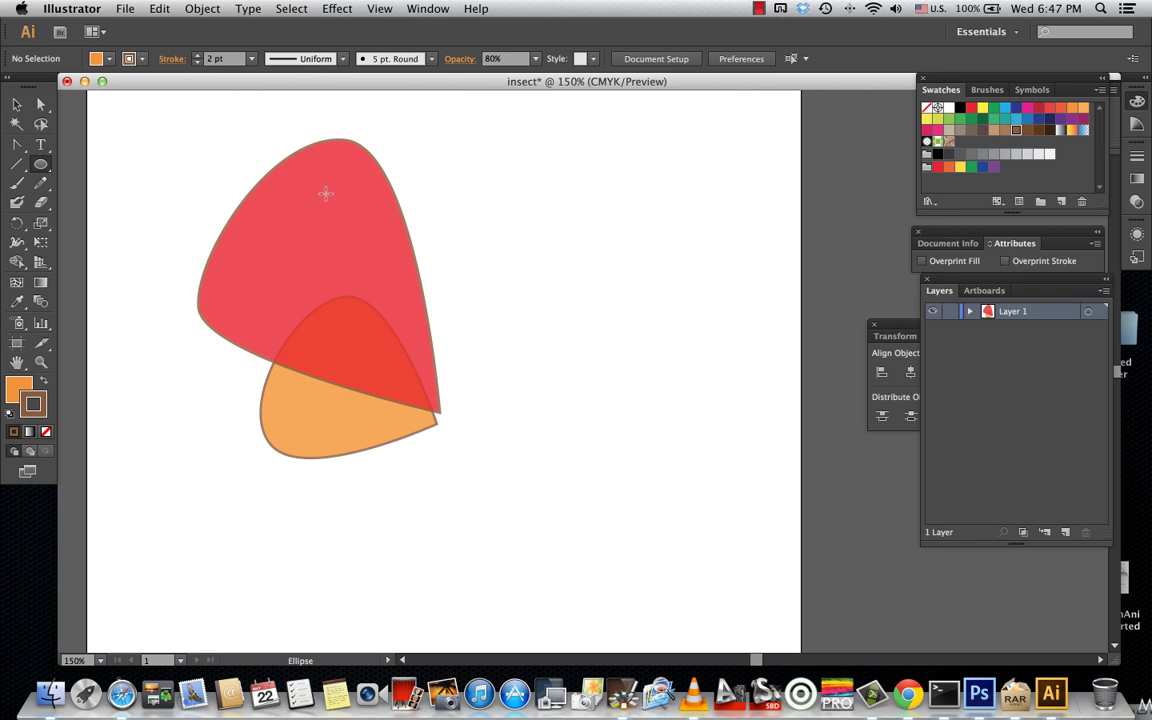
drag(323, 195, 389, 256)
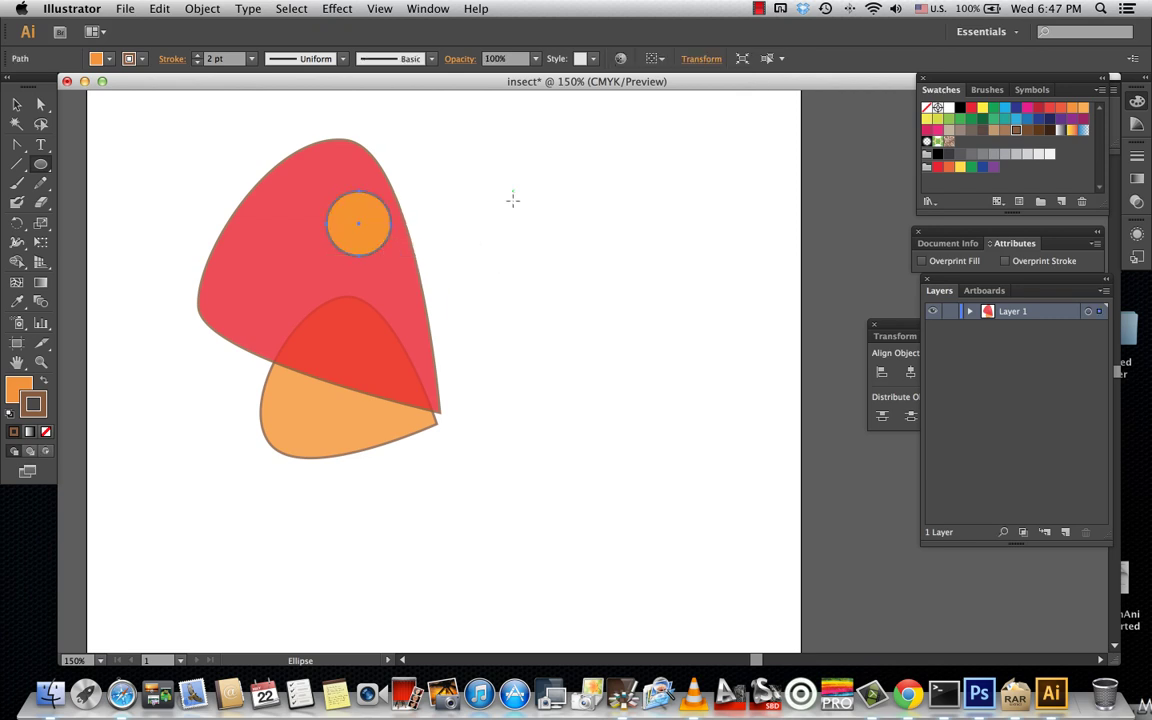
click(982, 107)
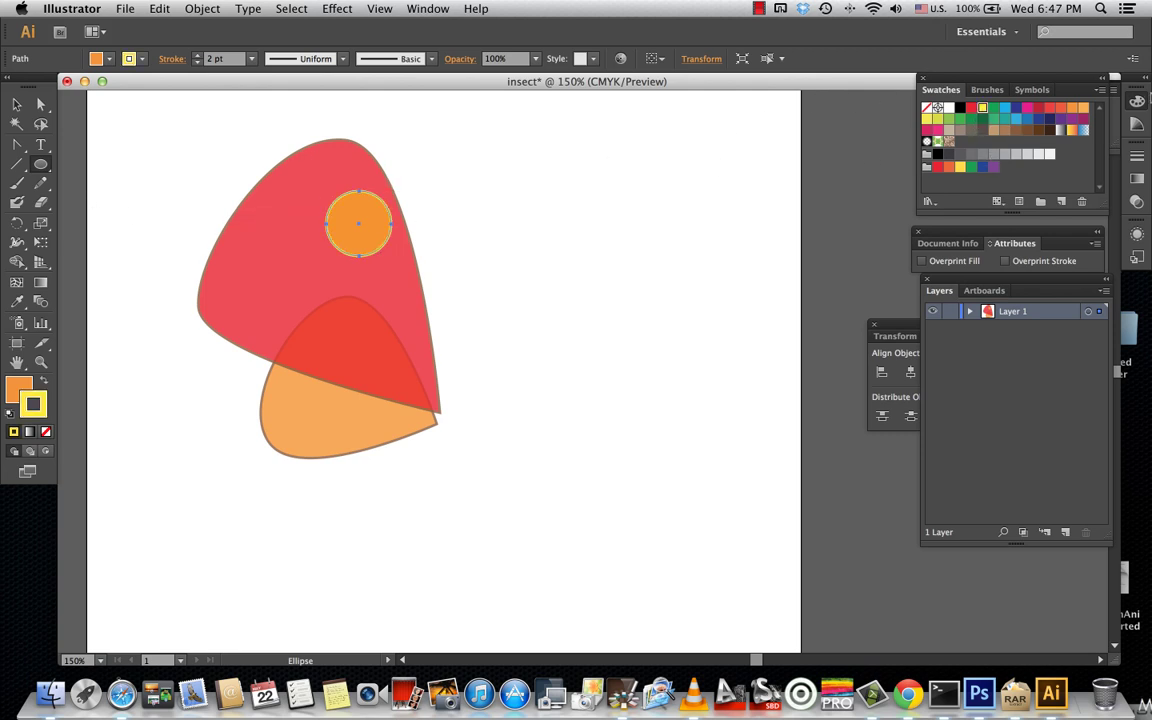
click(16, 385)
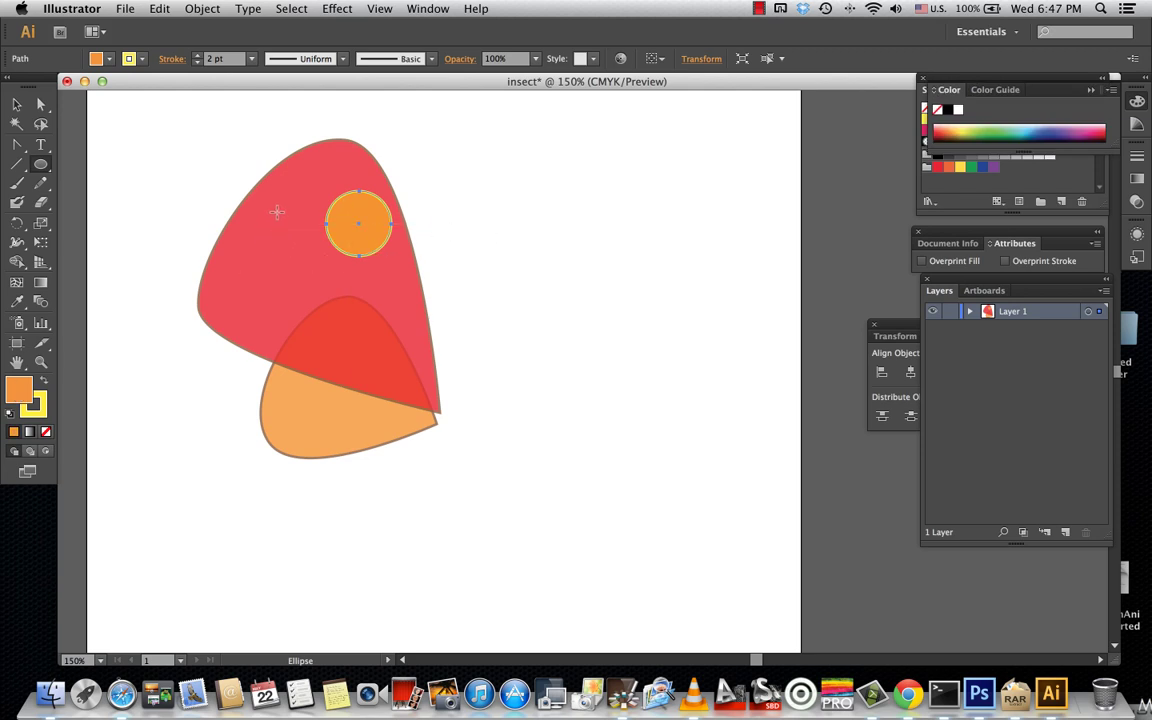
Add smaller round spots on the red wing and the orange lower wing
drag(267, 222, 304, 261)
drag(296, 178, 326, 209)
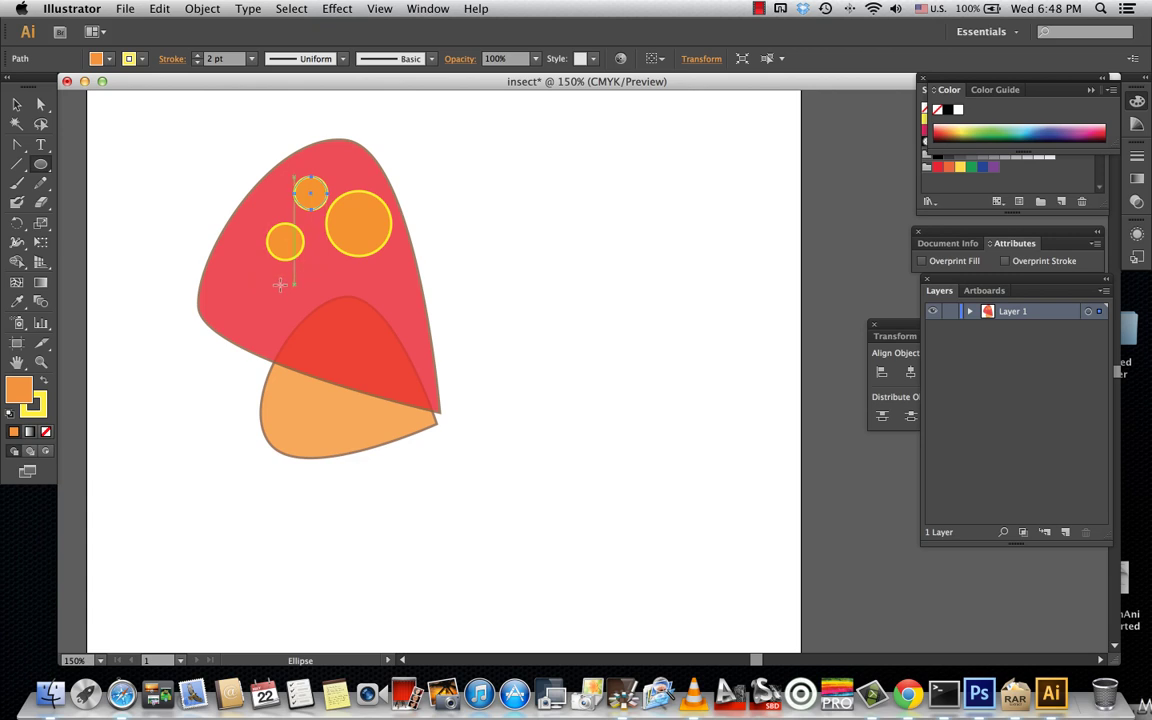
drag(252, 278, 281, 319)
mouse_move(288, 425)
mouse_down()
mouse_move(323, 461)
mouse_move(356, 454)
mouse_up()
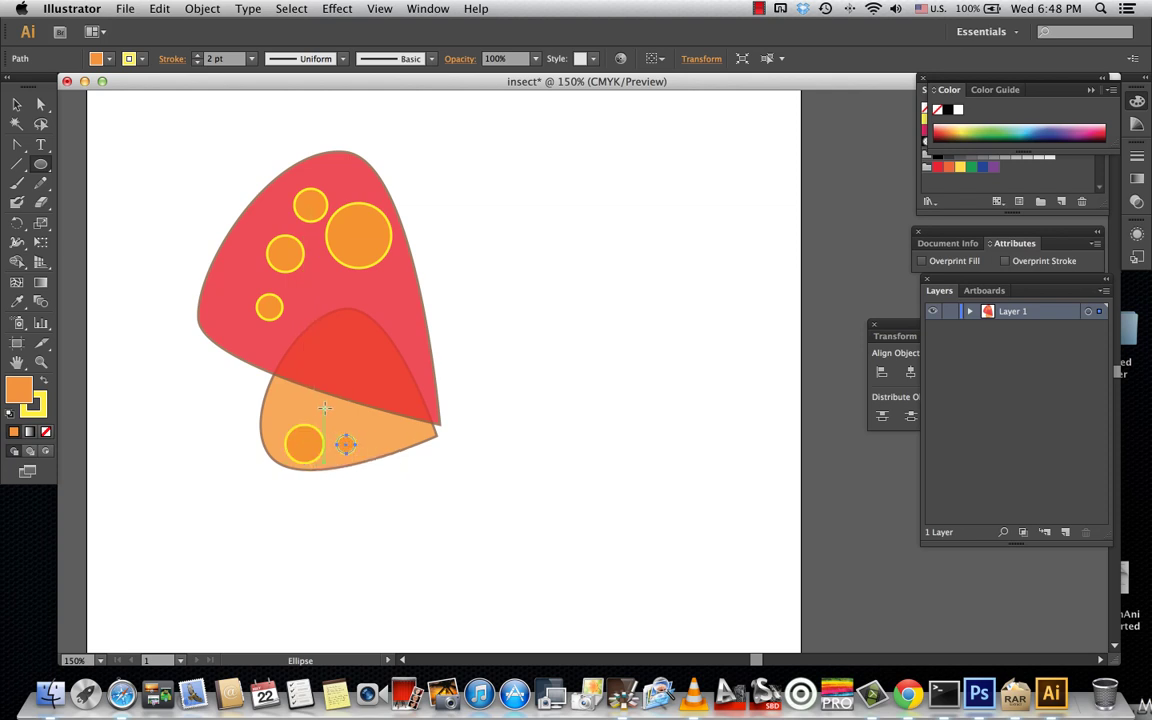
drag(326, 409, 339, 423)
drag(311, 281, 333, 314)
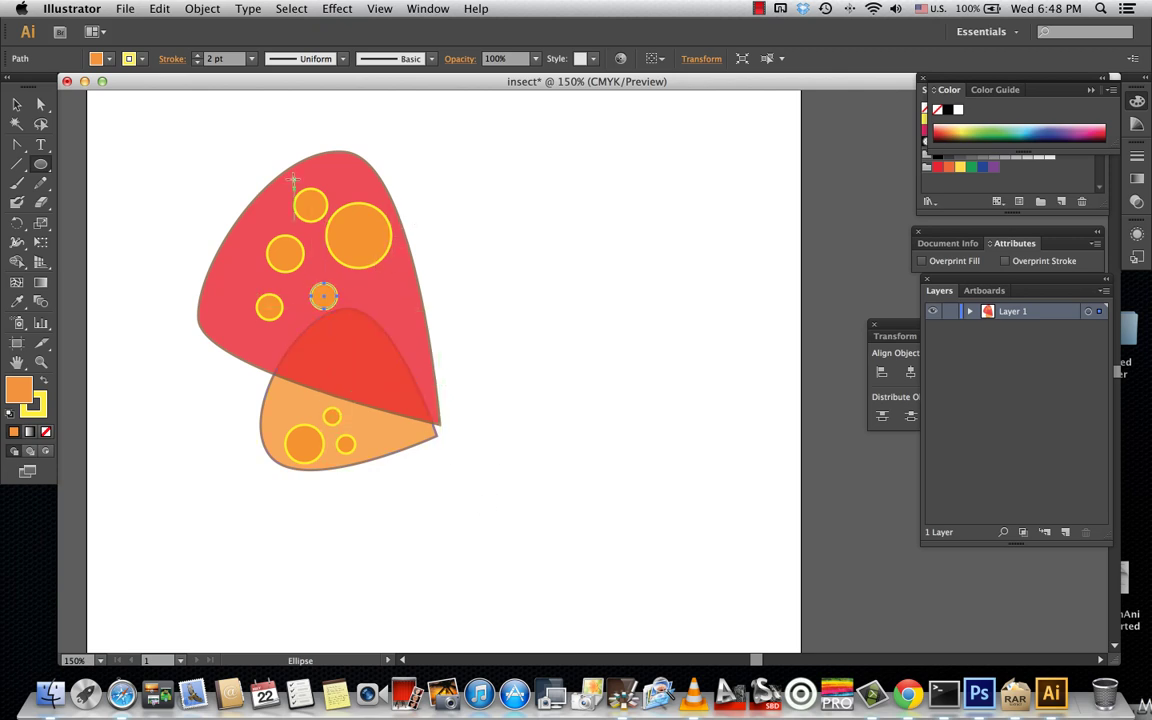
click(17, 104)
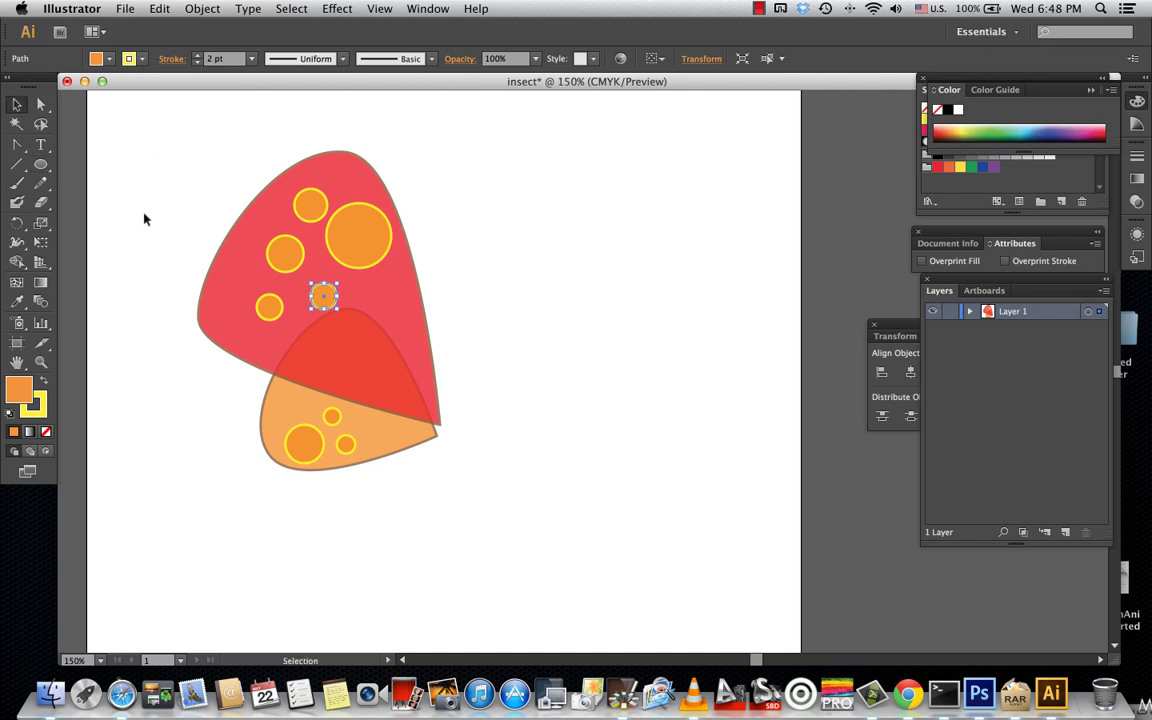
Set the large red-wing spot and a smaller spot to 90% opacity
click(357, 260)
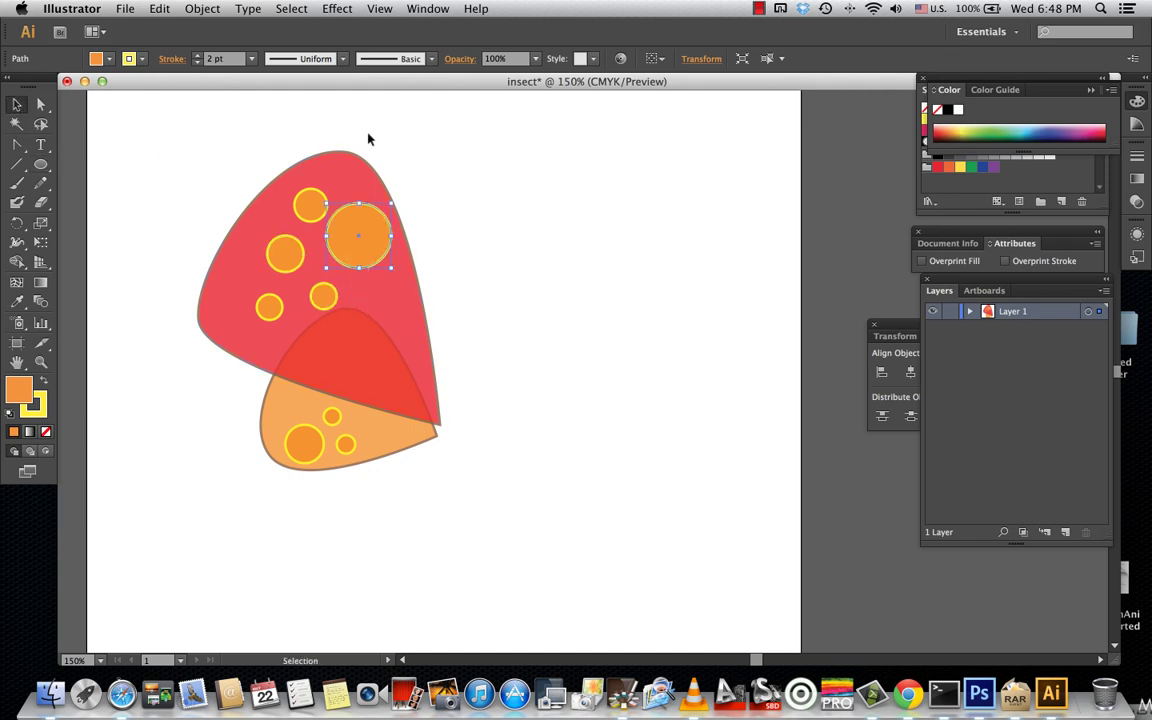
click(535, 58)
click(510, 214)
click(280, 252)
click(535, 58)
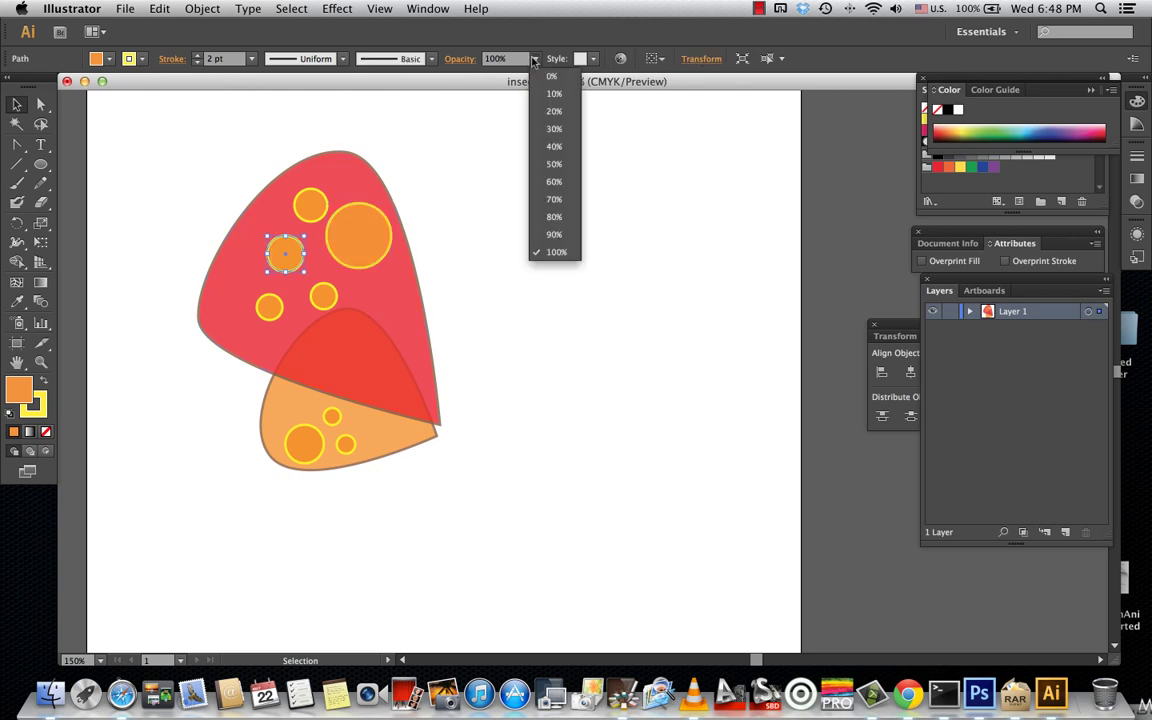
click(557, 235)
click(478, 237)
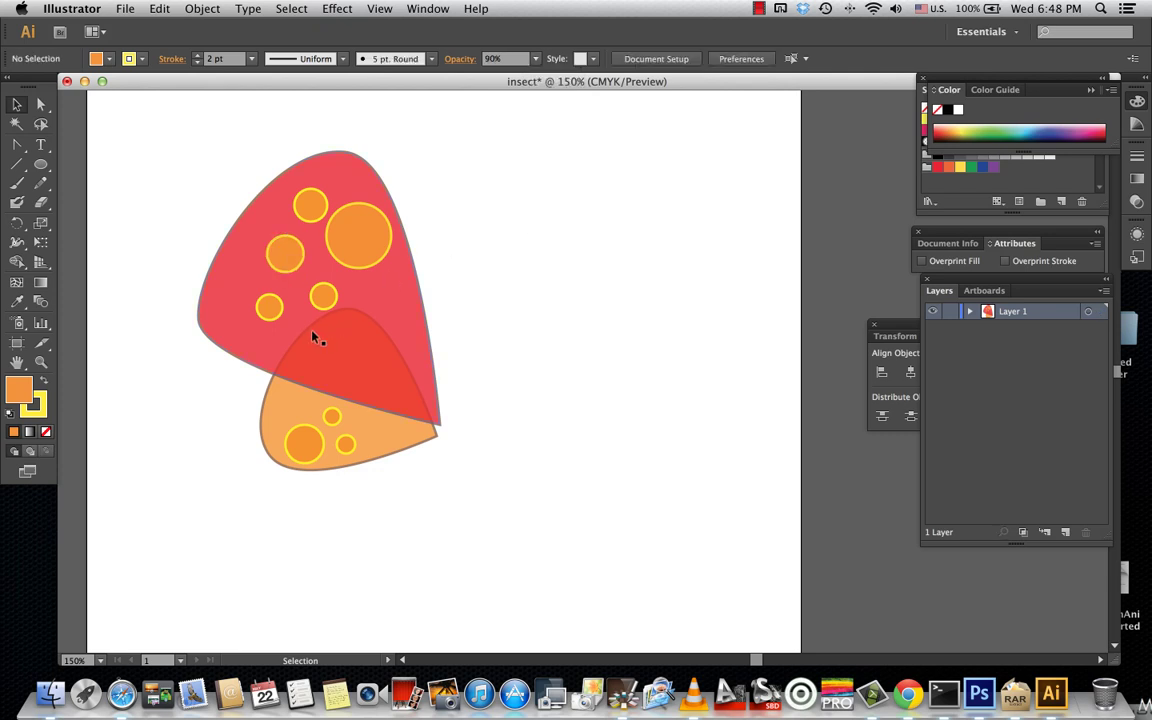
click(308, 447)
click(519, 228)
click(20, 150)
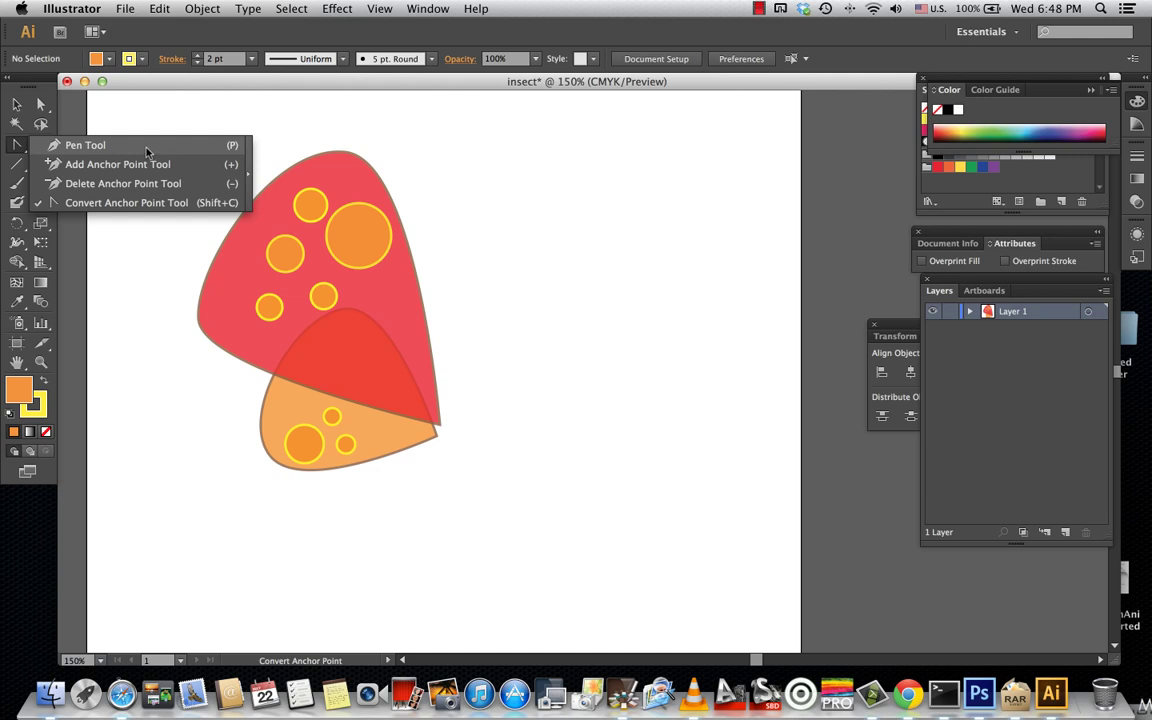
Draw a thin three-point triangle running diagonally past the wings with the Pen Tool
click(146, 148)
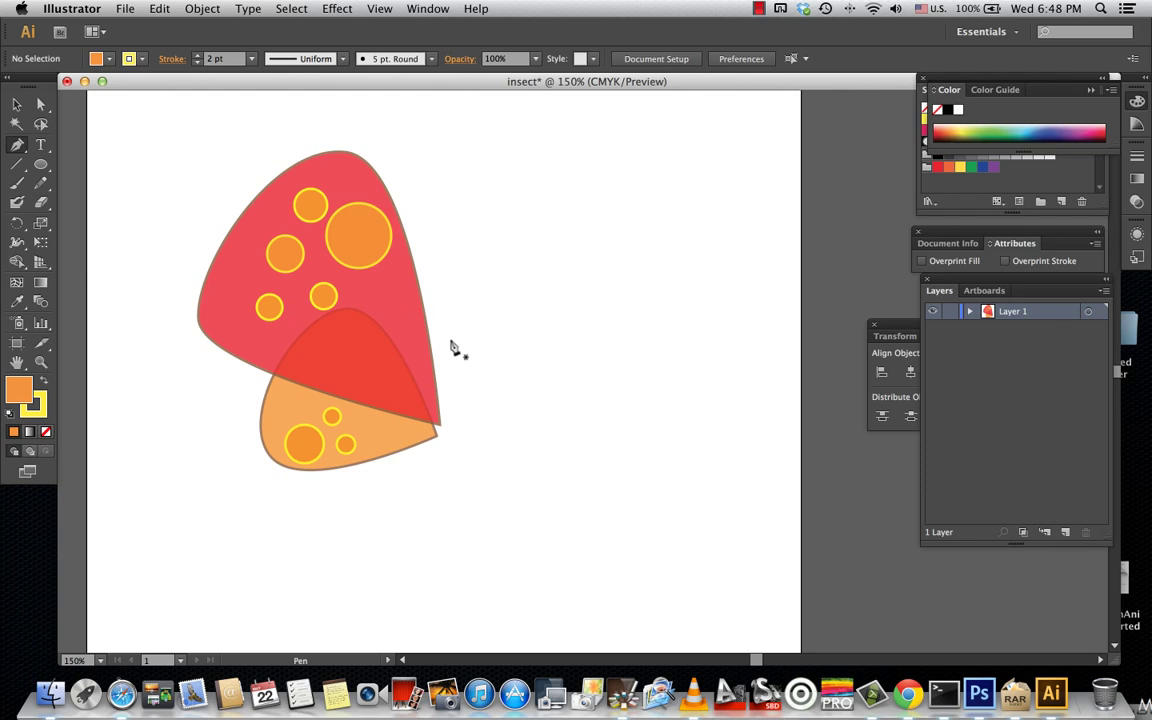
drag(465, 341, 377, 503)
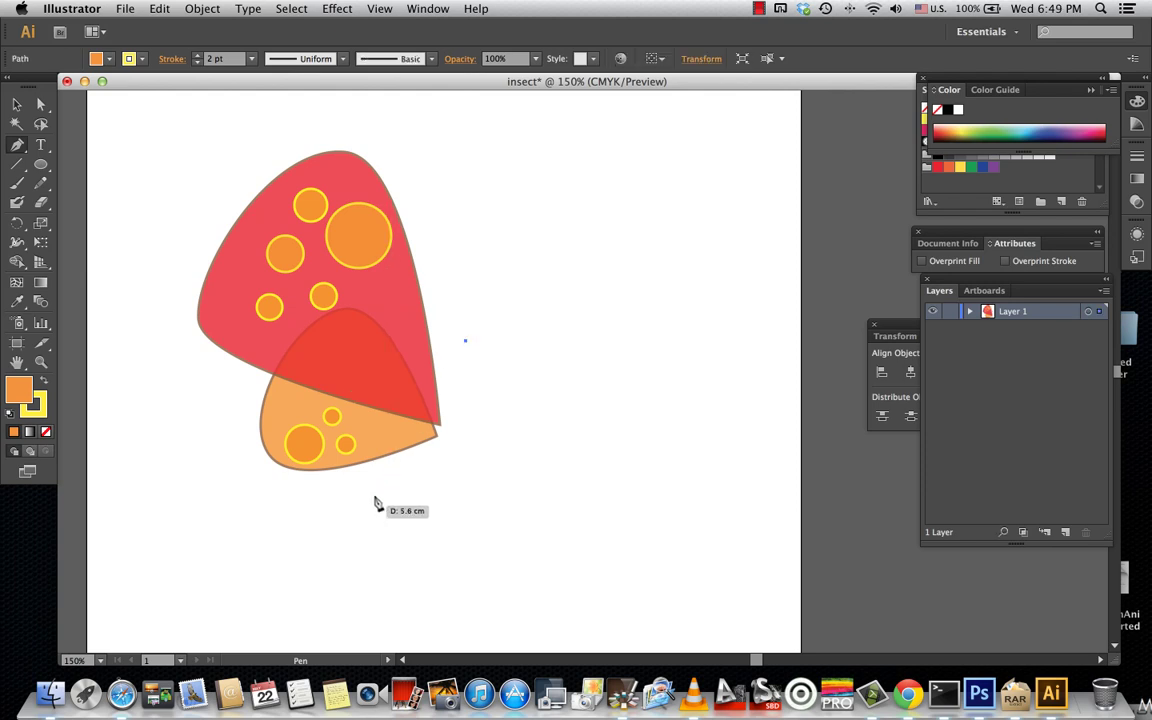
click(349, 570)
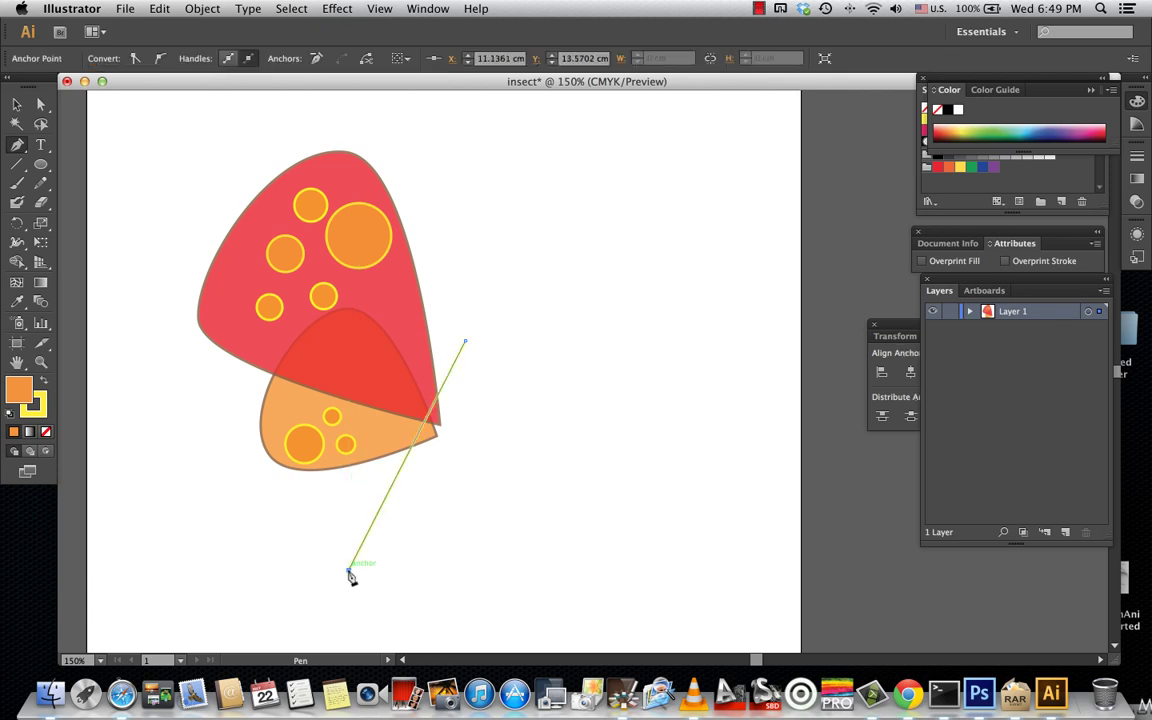
click(508, 366)
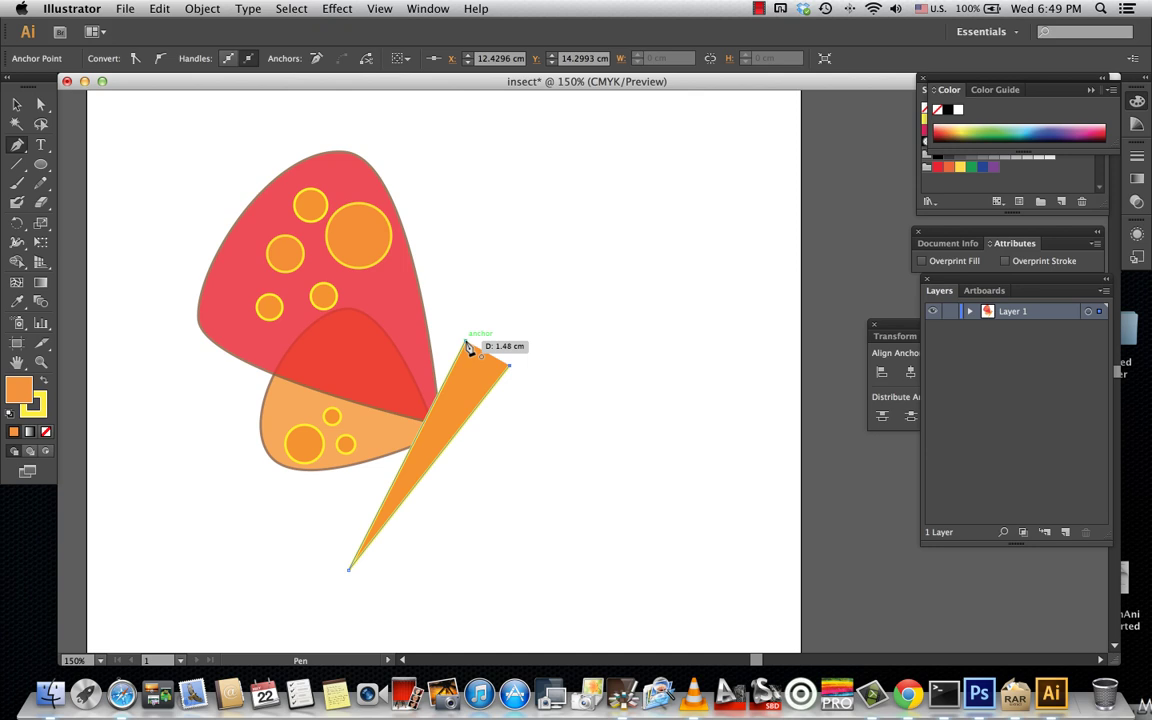
click(466, 345)
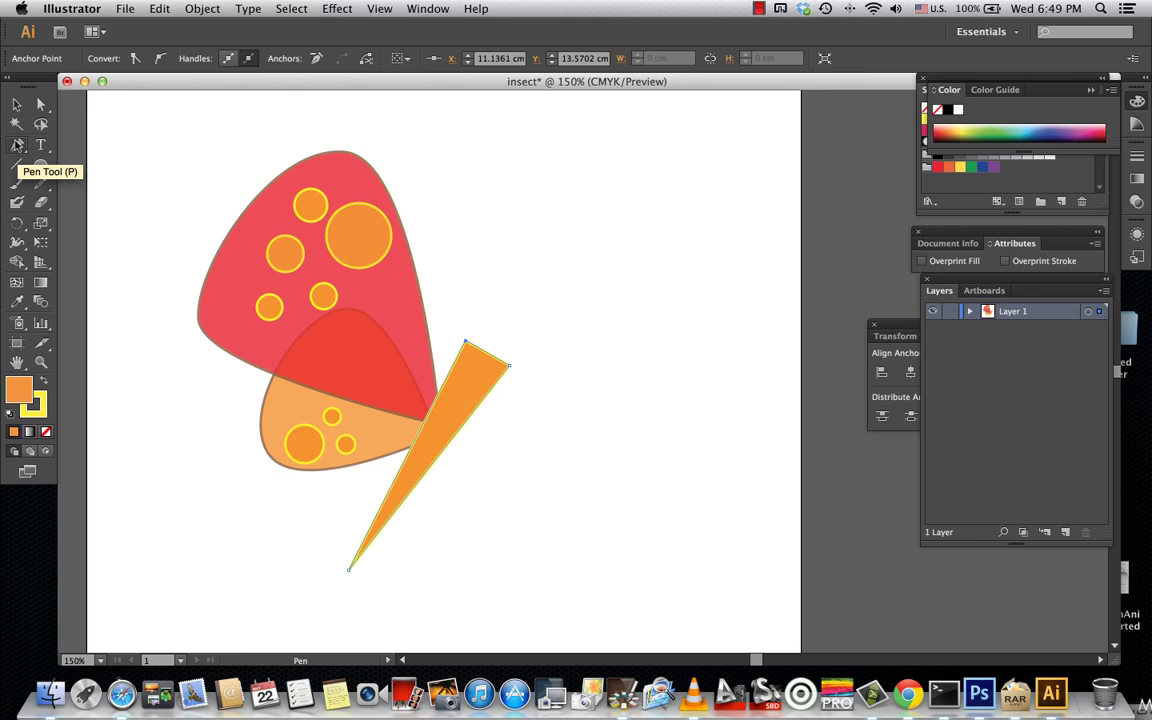
Curve the triangle's top corner and long lower tip into smooth, tapered sides
drag(15, 148, 98, 205)
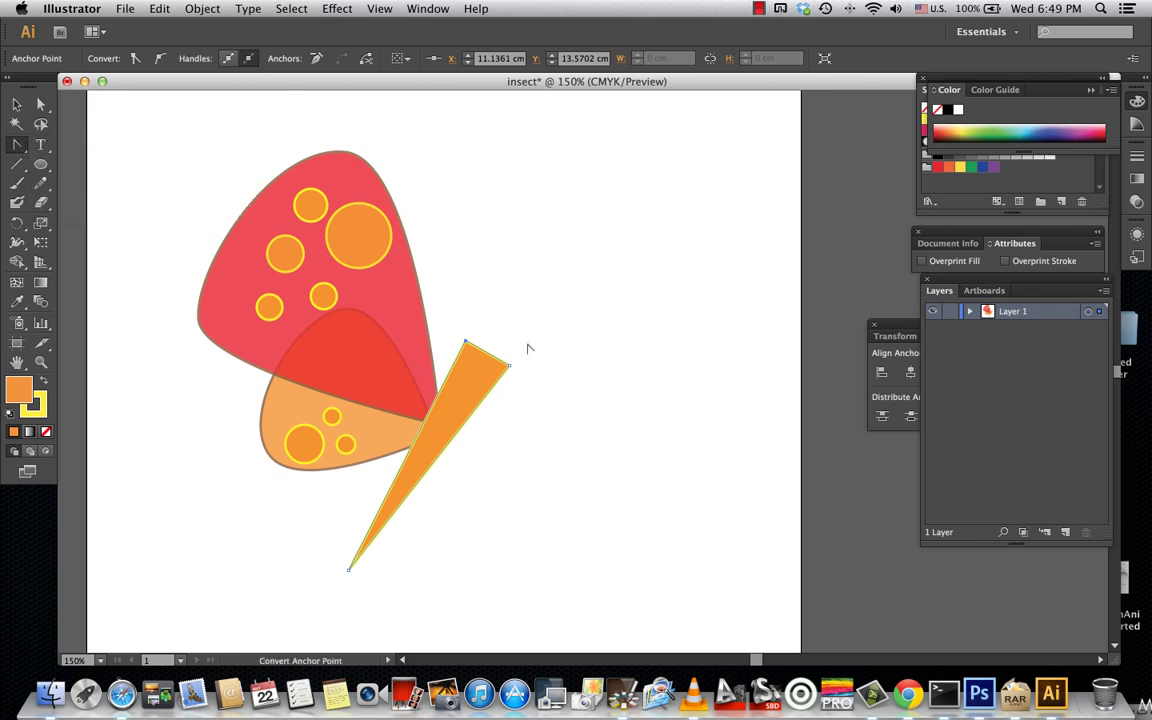
drag(465, 342, 443, 360)
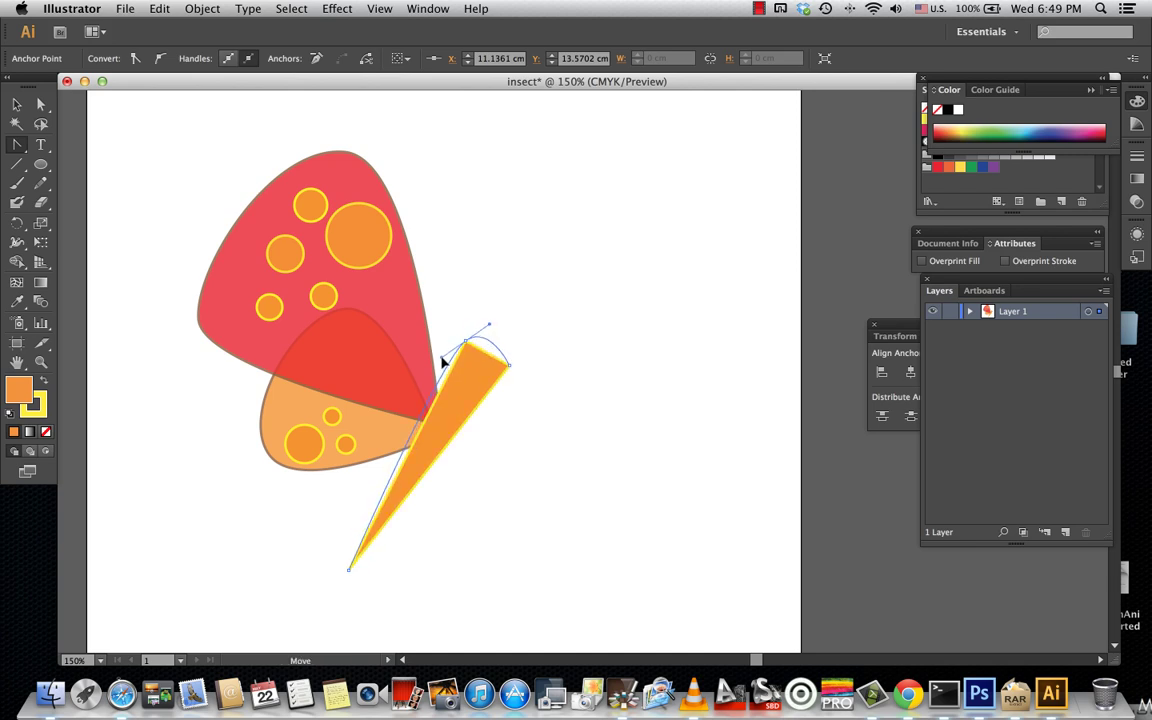
mouse_move(443, 360)
mouse_down()
mouse_move(451, 375)
mouse_move(437, 368)
mouse_move(469, 369)
mouse_move(516, 345)
mouse_up()
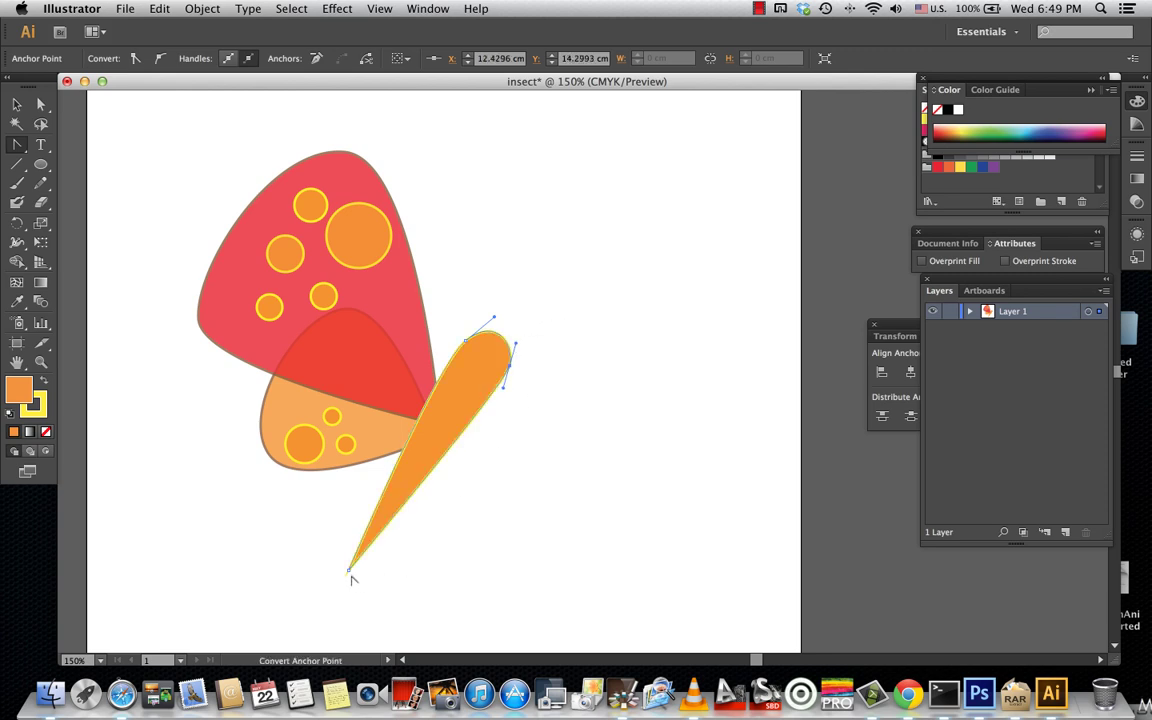
mouse_move(349, 573)
mouse_down()
mouse_move(365, 563)
mouse_move(381, 587)
mouse_move(368, 539)
mouse_move(375, 553)
mouse_move(391, 504)
mouse_up()
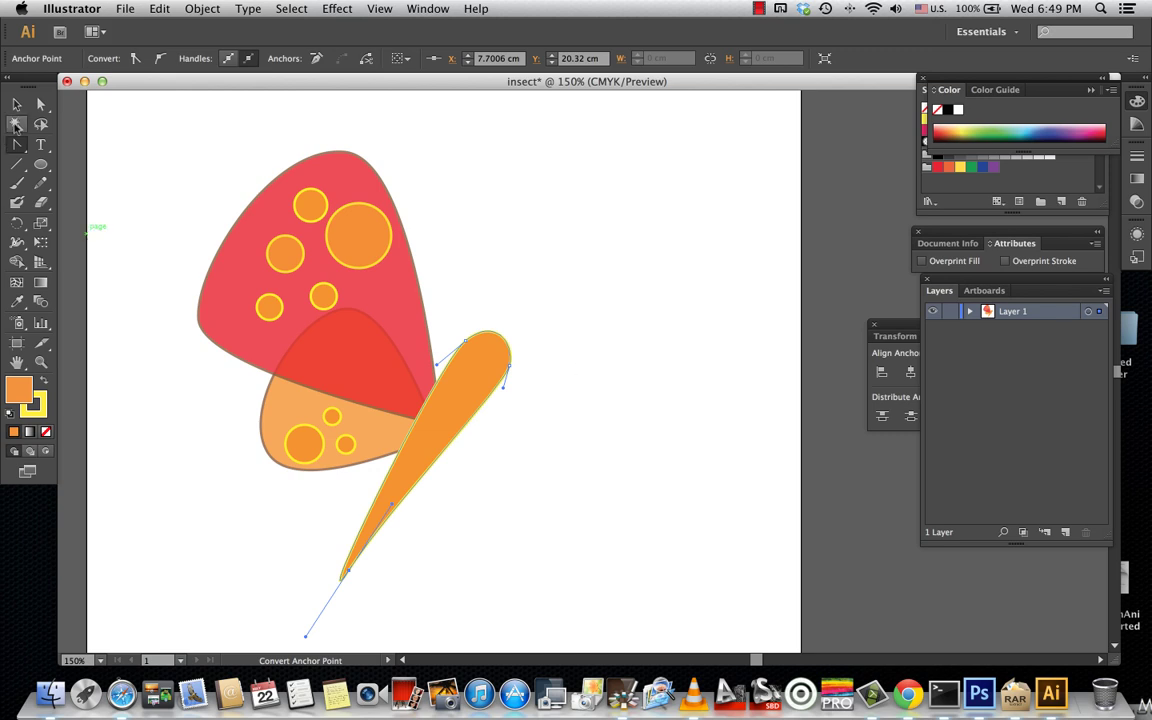
click(16, 104)
click(604, 284)
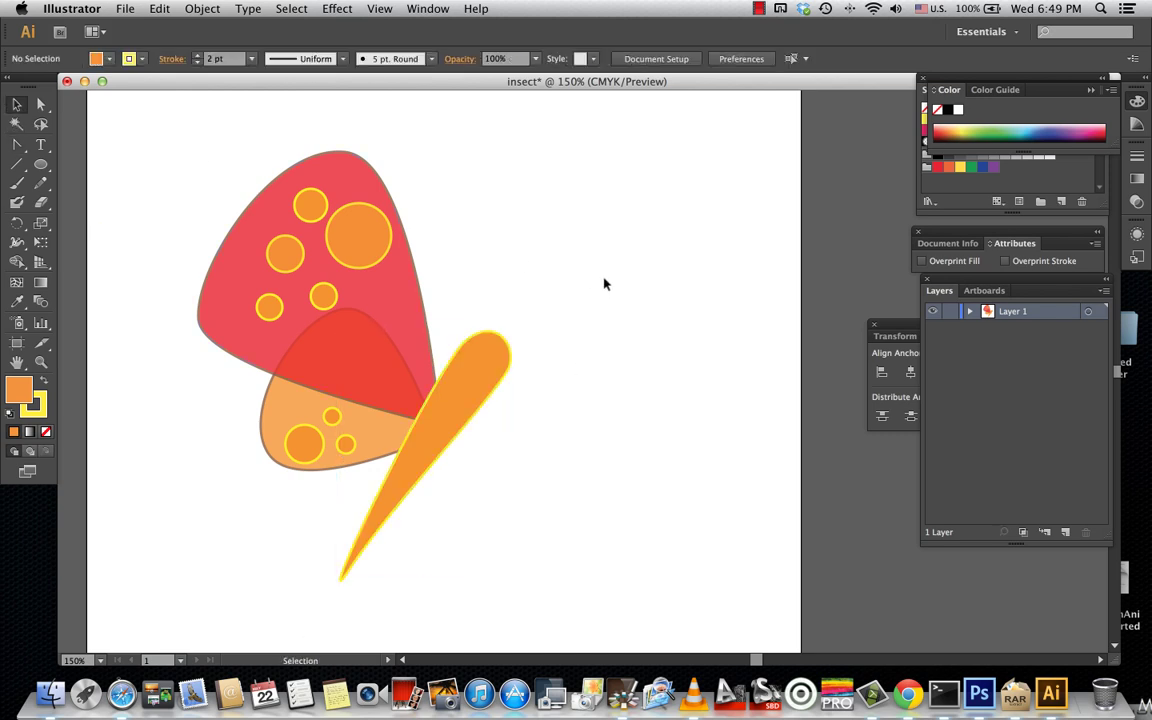
click(503, 352)
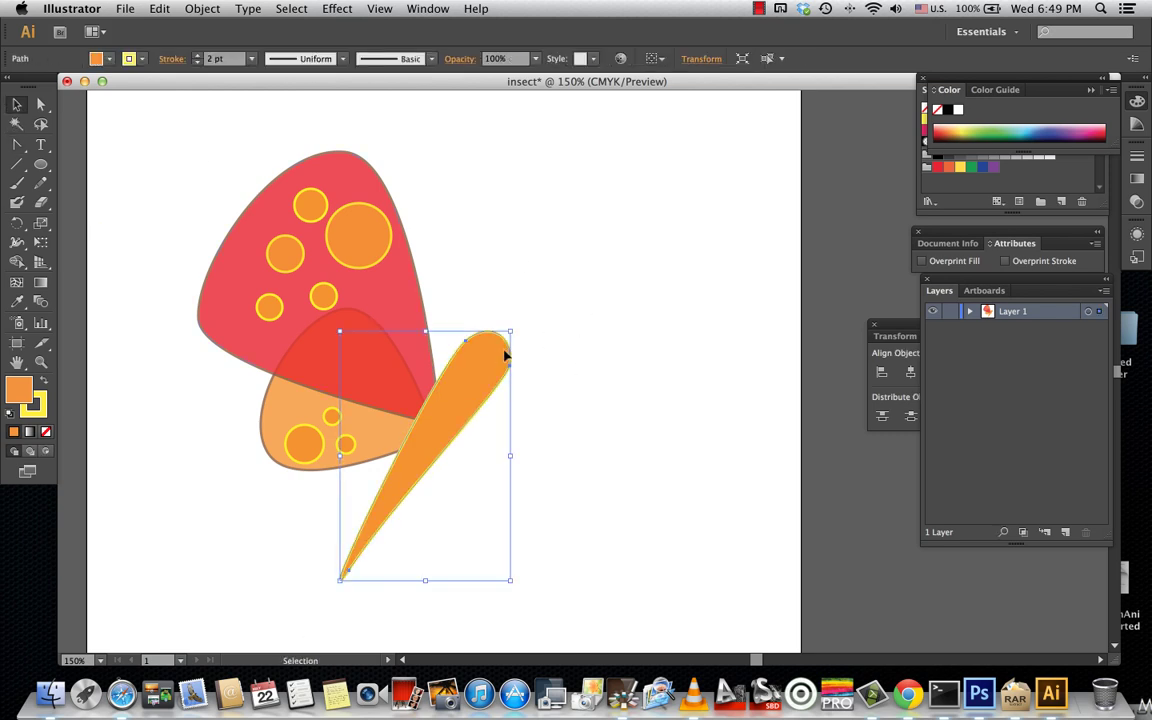
double_click(35, 402)
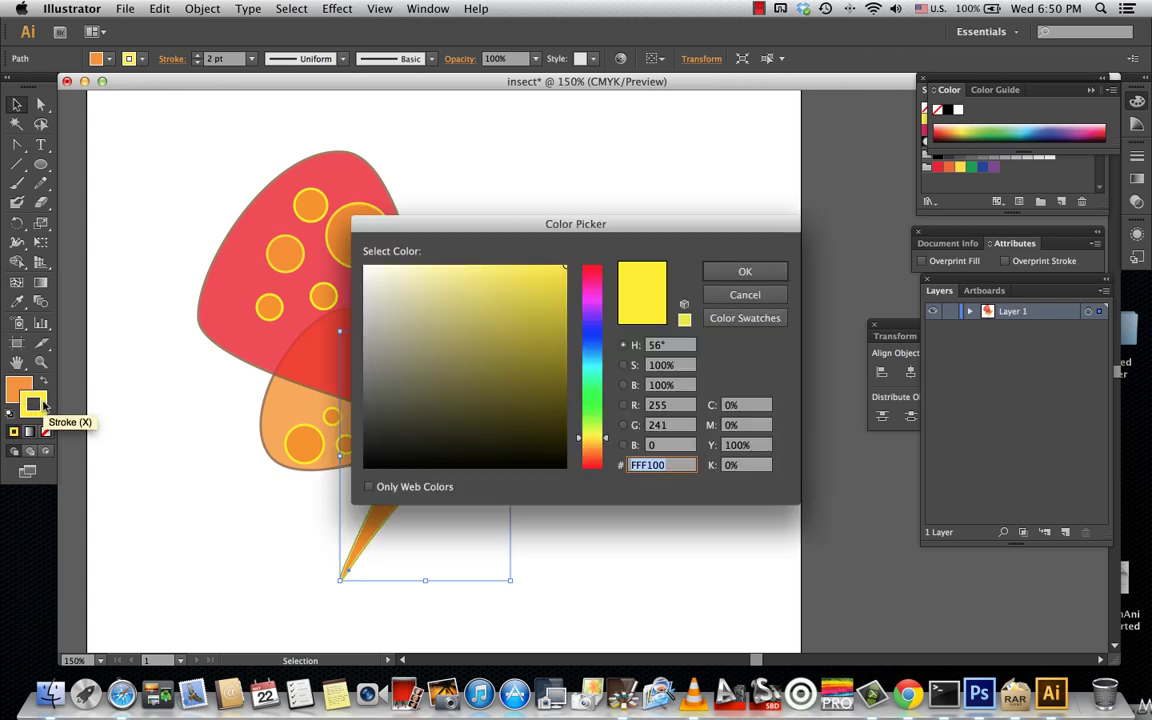
click(745, 271)
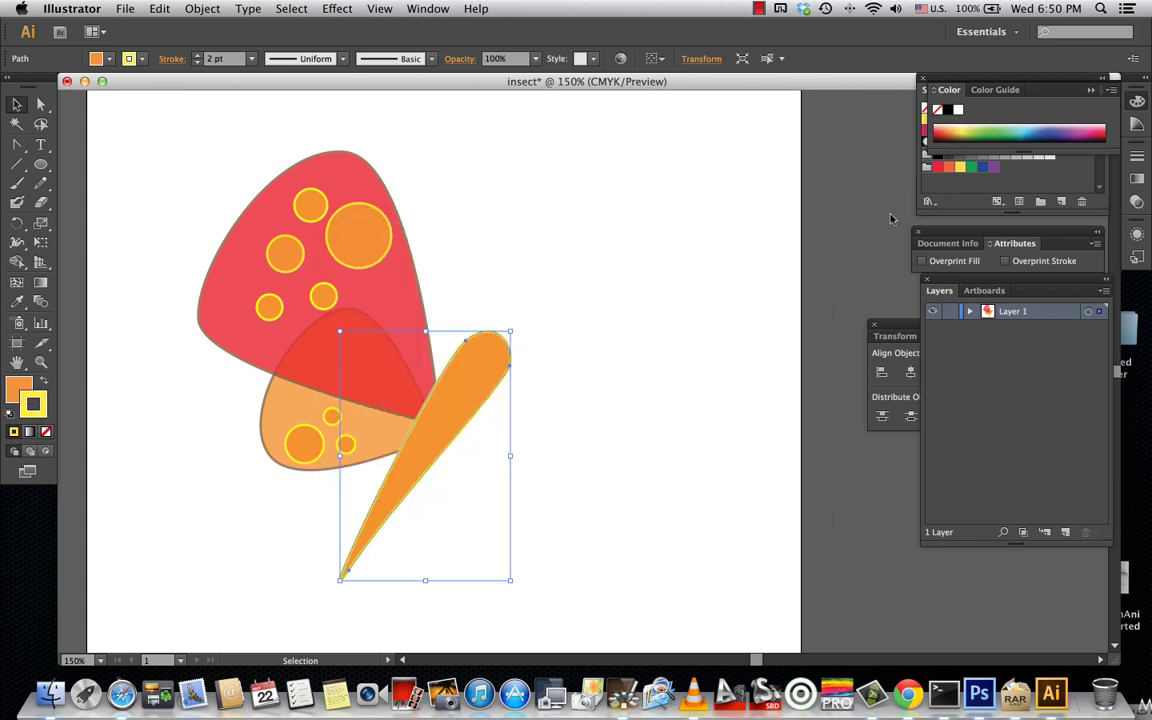
click(926, 89)
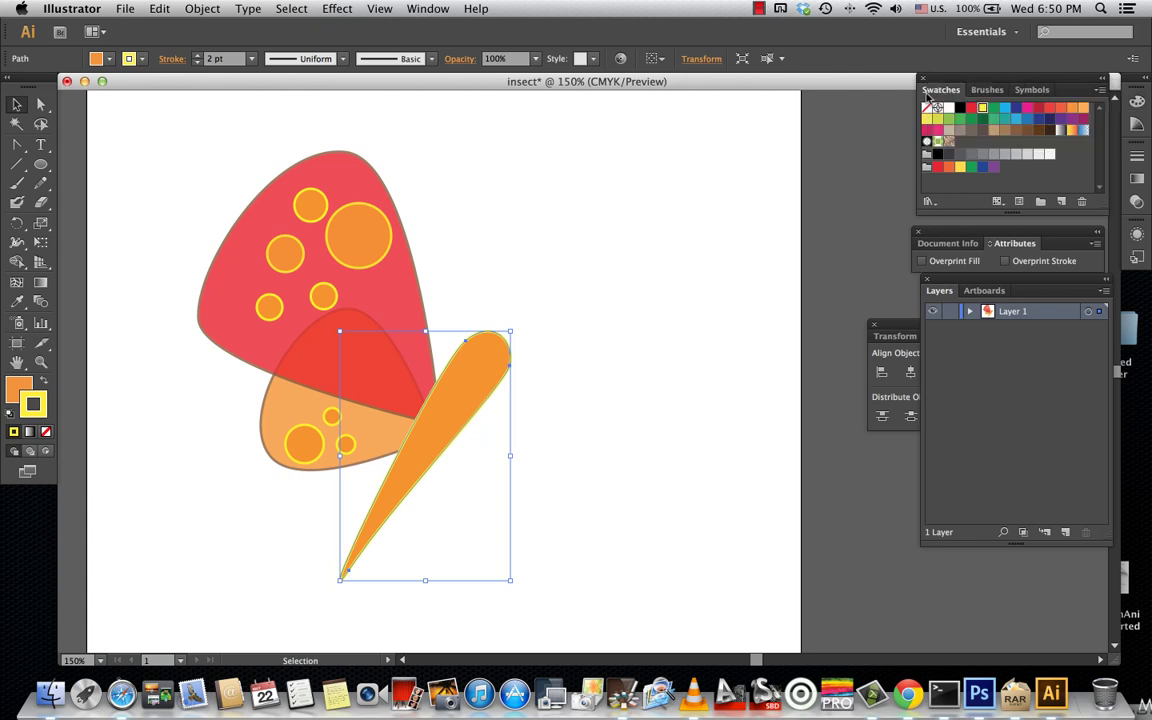
click(1027, 130)
click(669, 341)
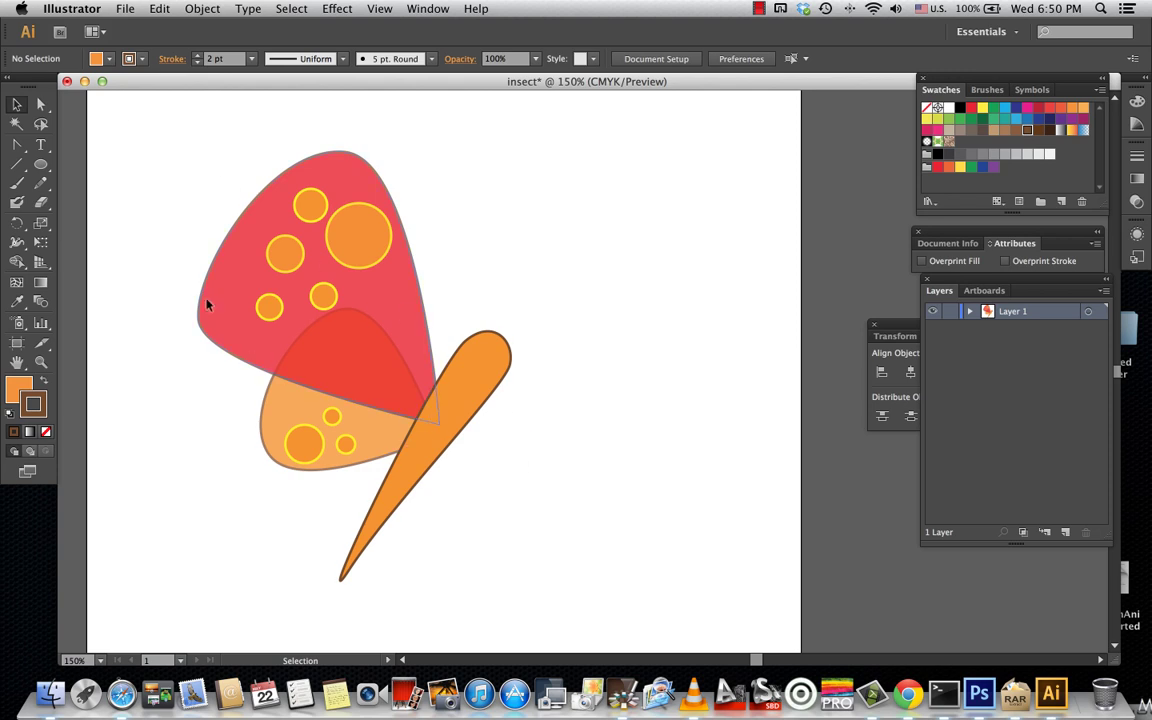
Select all the butterfly artwork and rotate it about -55° so the body lies horizontal
drag(135, 116, 597, 617)
scroll(612, 570, down, 5)
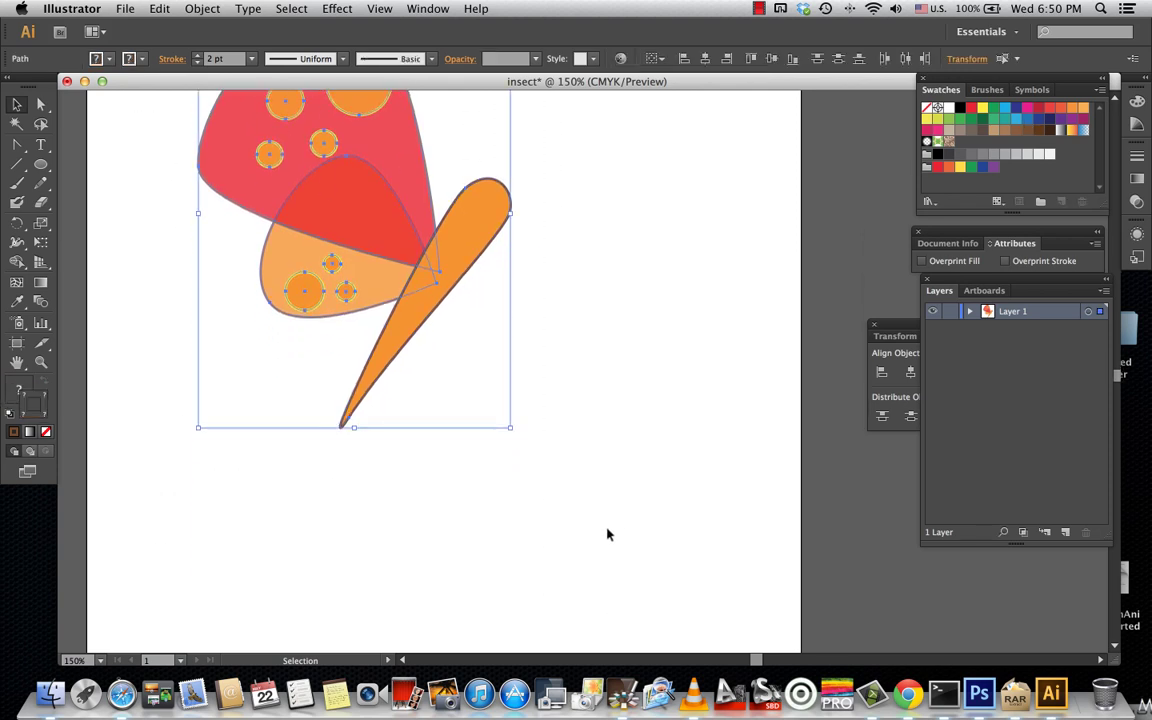
scroll(607, 534, up, 3)
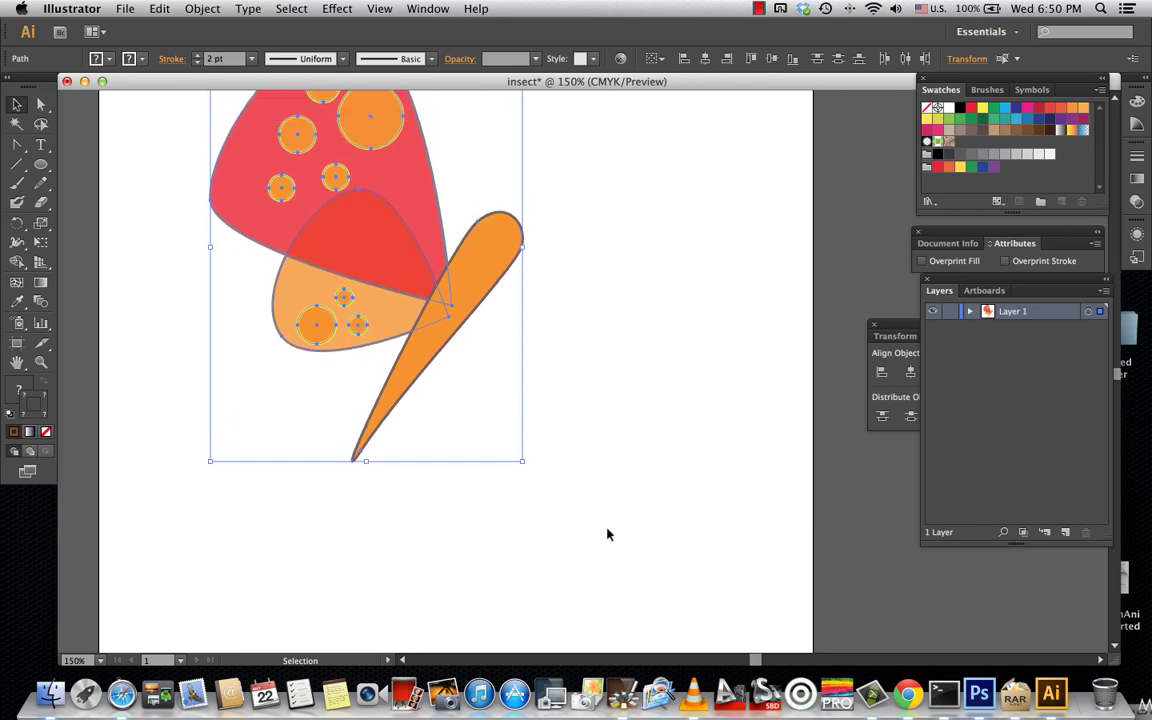
scroll(607, 534, up, 1)
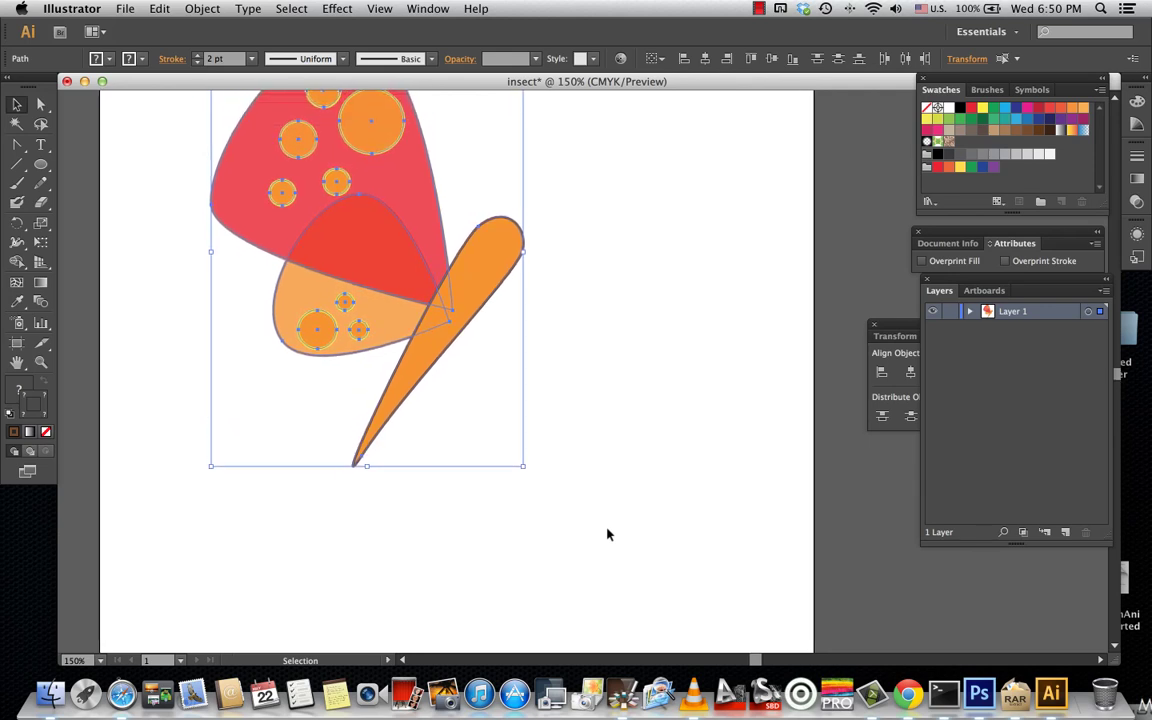
drag(524, 474, 305, 418)
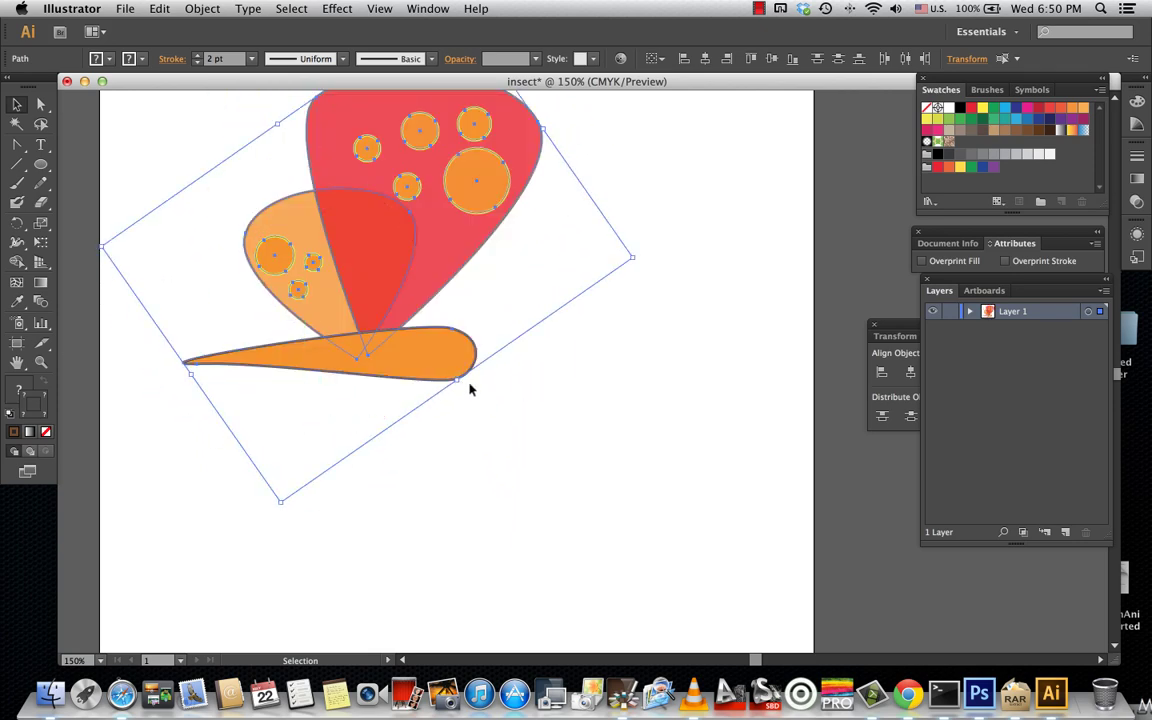
Deselect the artwork and zoom in on the rotated wings and body
scroll(545, 395, right, 2)
key(space)
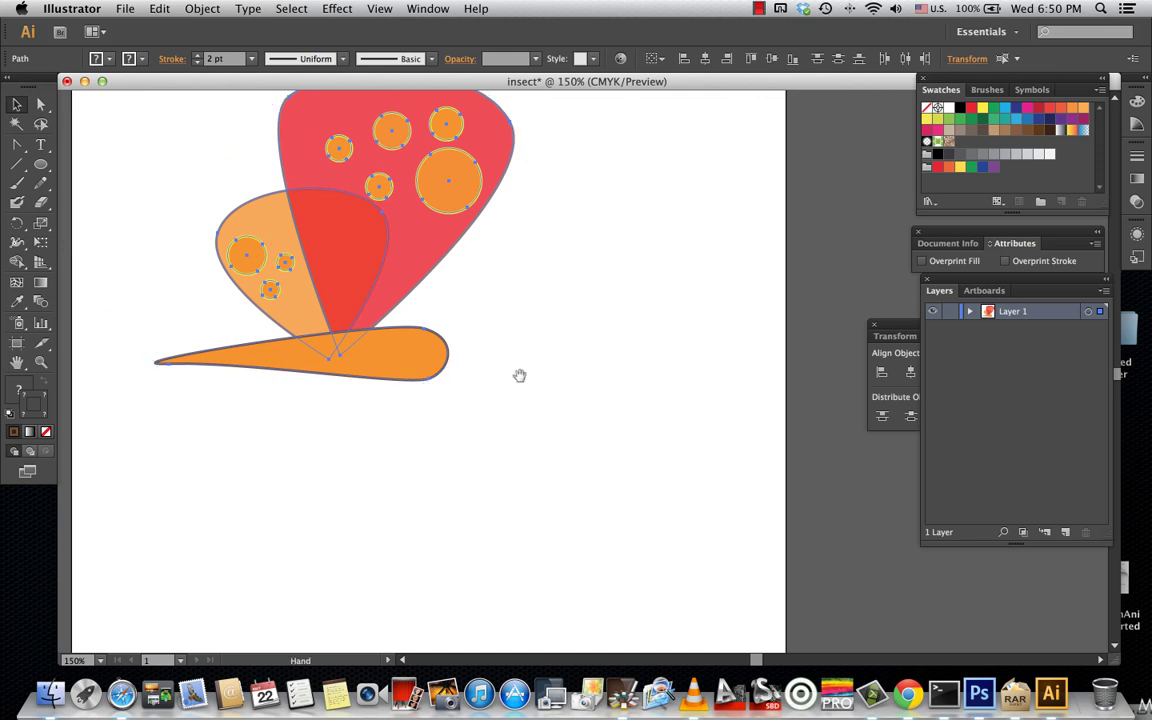
mouse_move(519, 378)
mouse_down()
mouse_move(587, 474)
mouse_move(555, 447)
mouse_move(607, 468)
mouse_move(534, 421)
mouse_move(571, 458)
mouse_up()
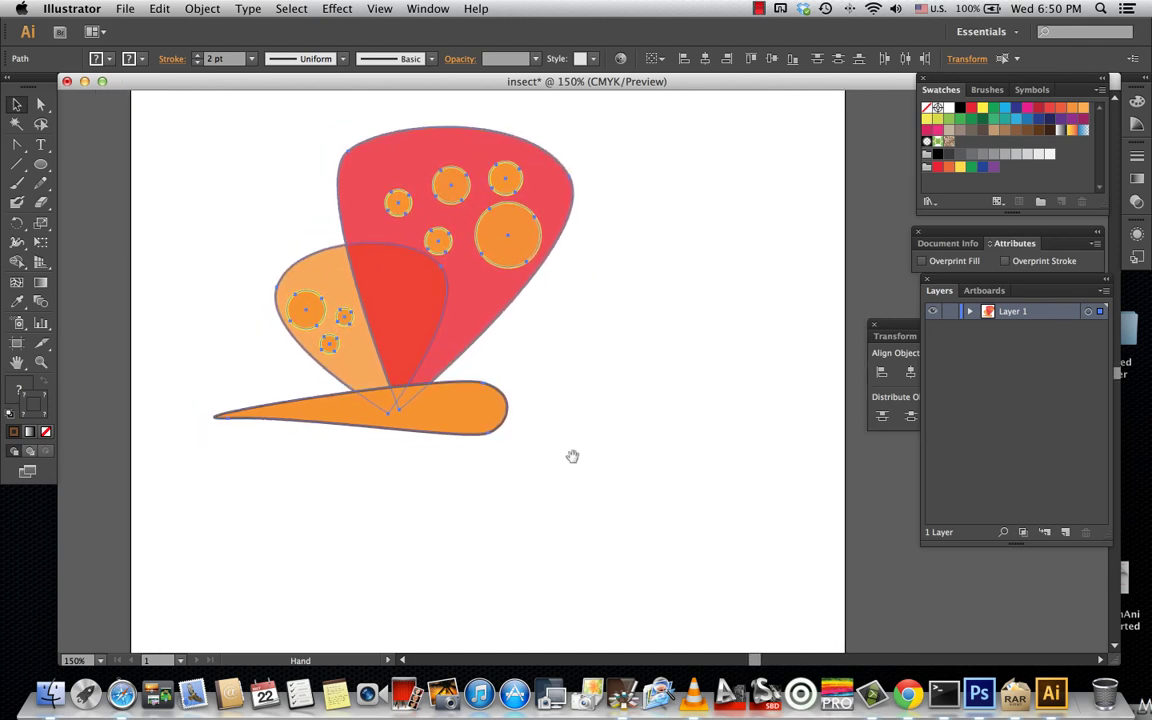
scroll(562, 454, down, 5)
drag(573, 347, 590, 517)
scroll(626, 270, up, 5)
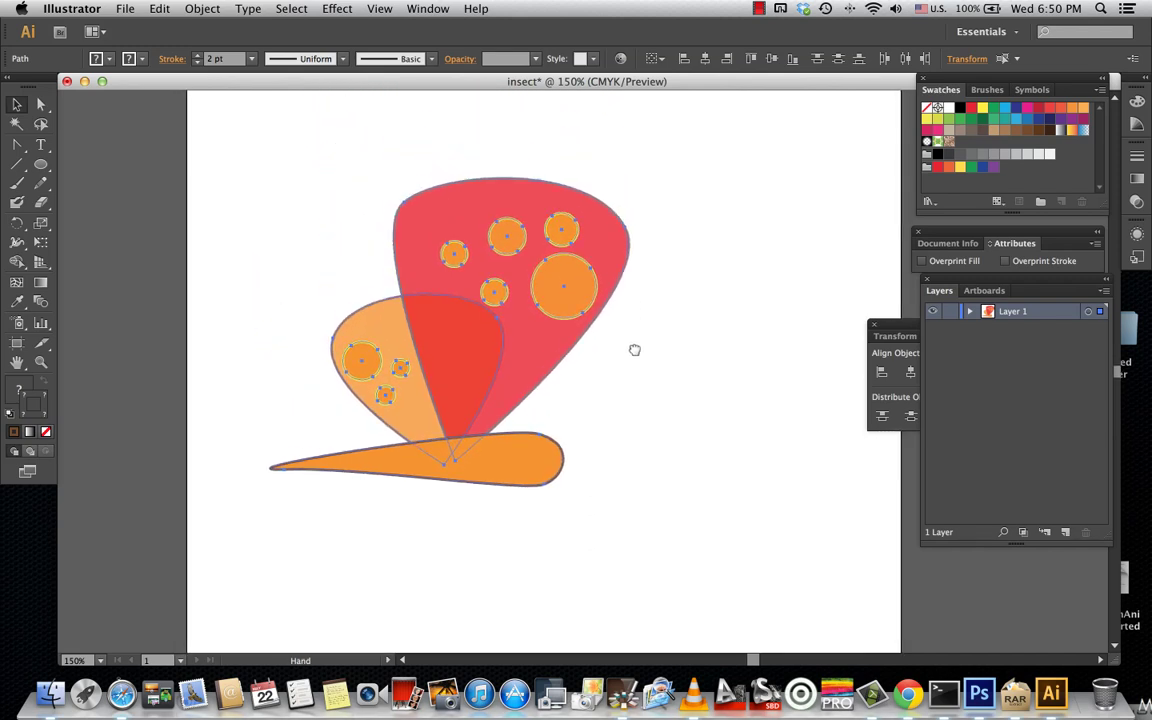
click(710, 264)
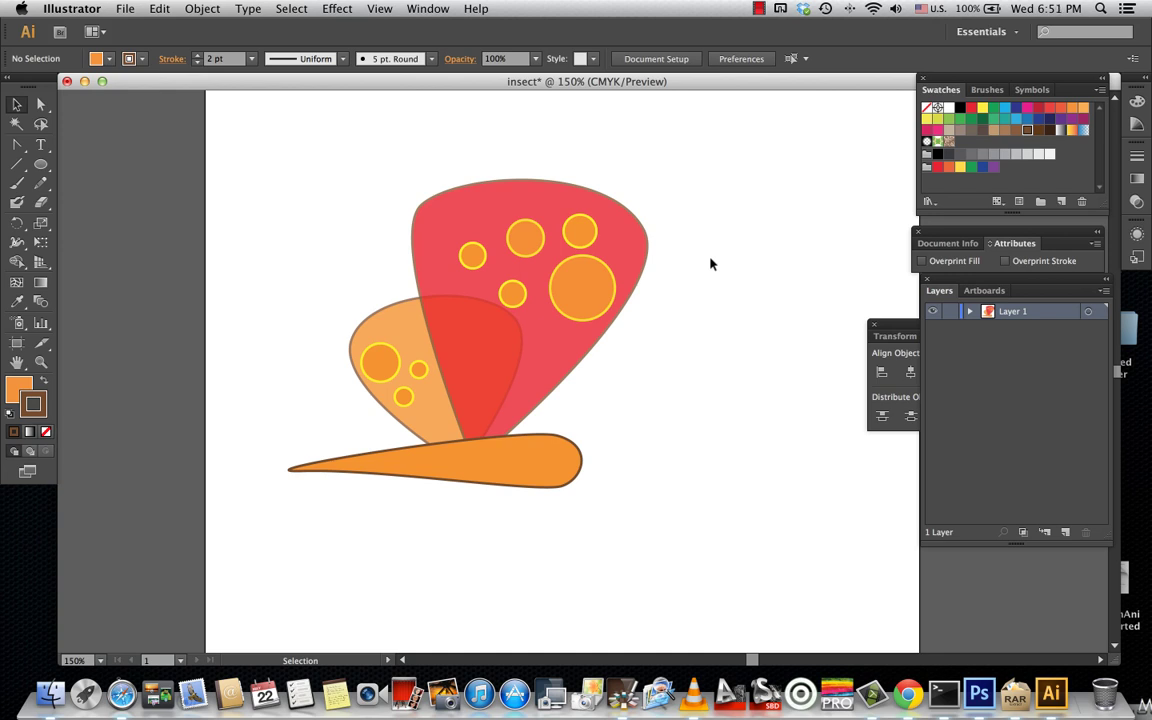
click(42, 366)
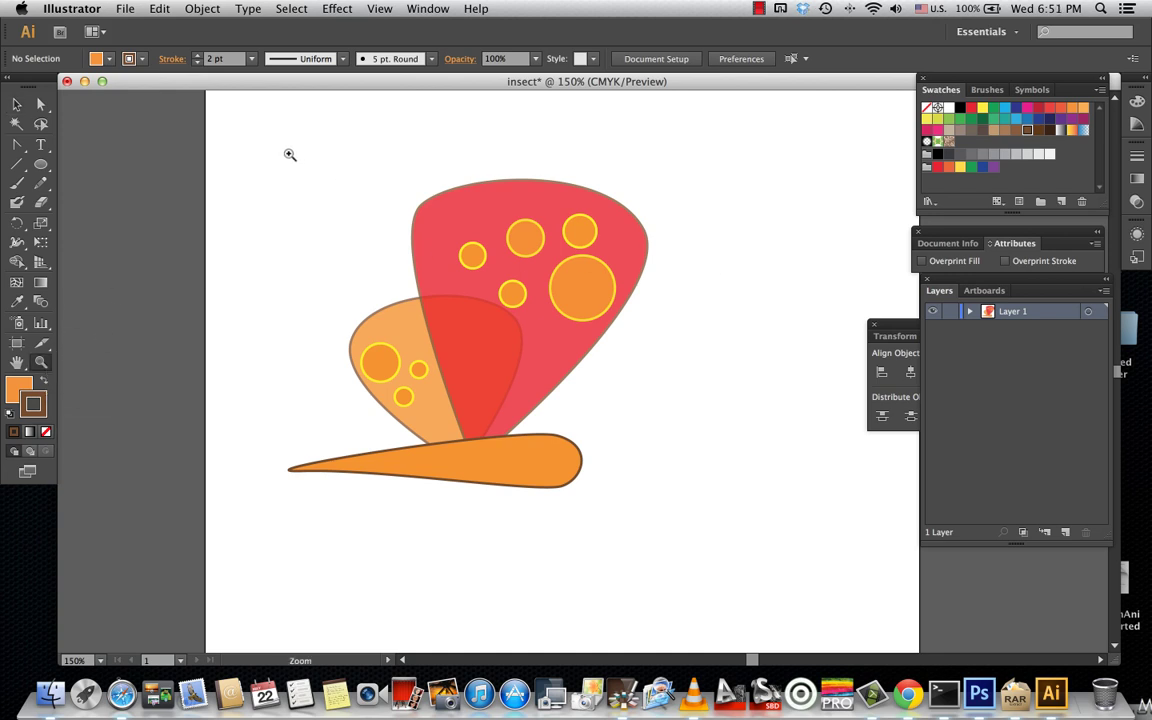
drag(259, 147, 681, 532)
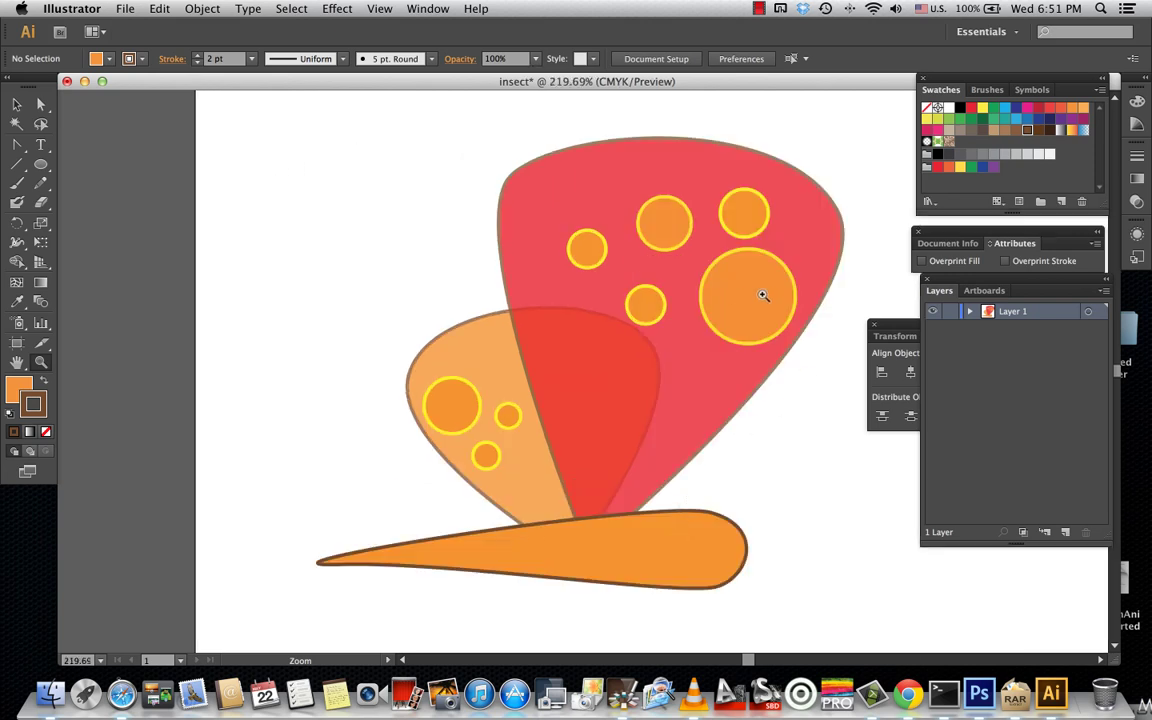
drag(815, 440, 710, 410)
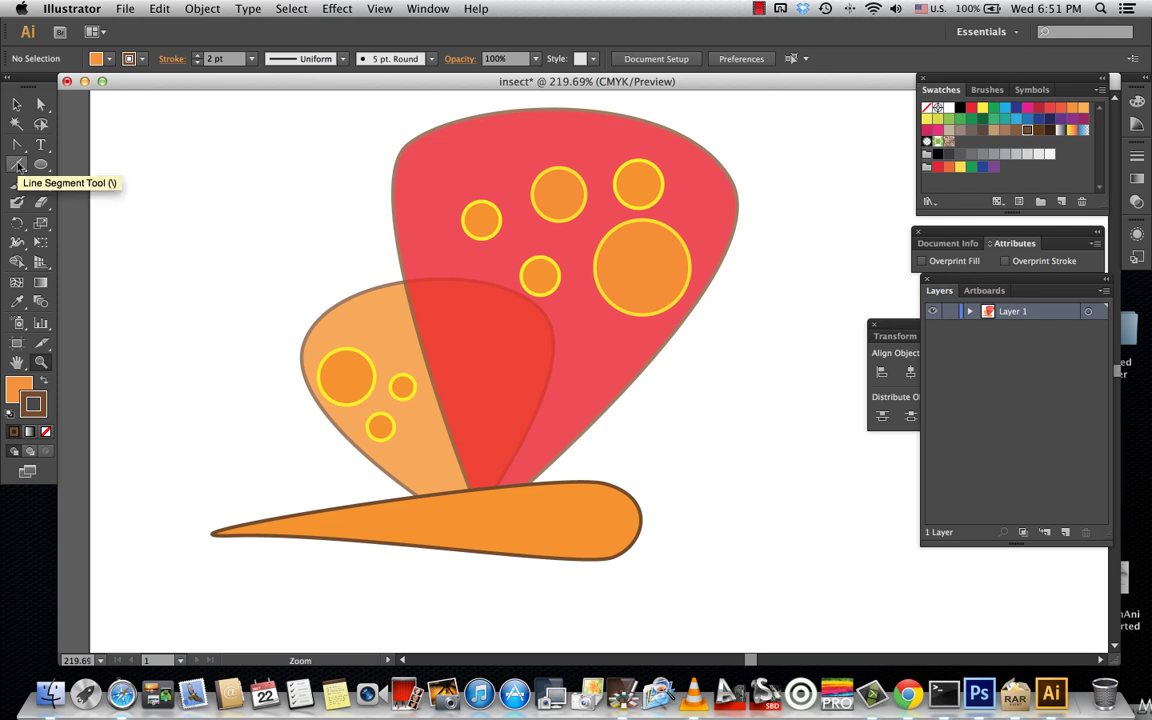
Draw three vertical divider lines across the orange body with the Line Segment Tool
click(18, 166)
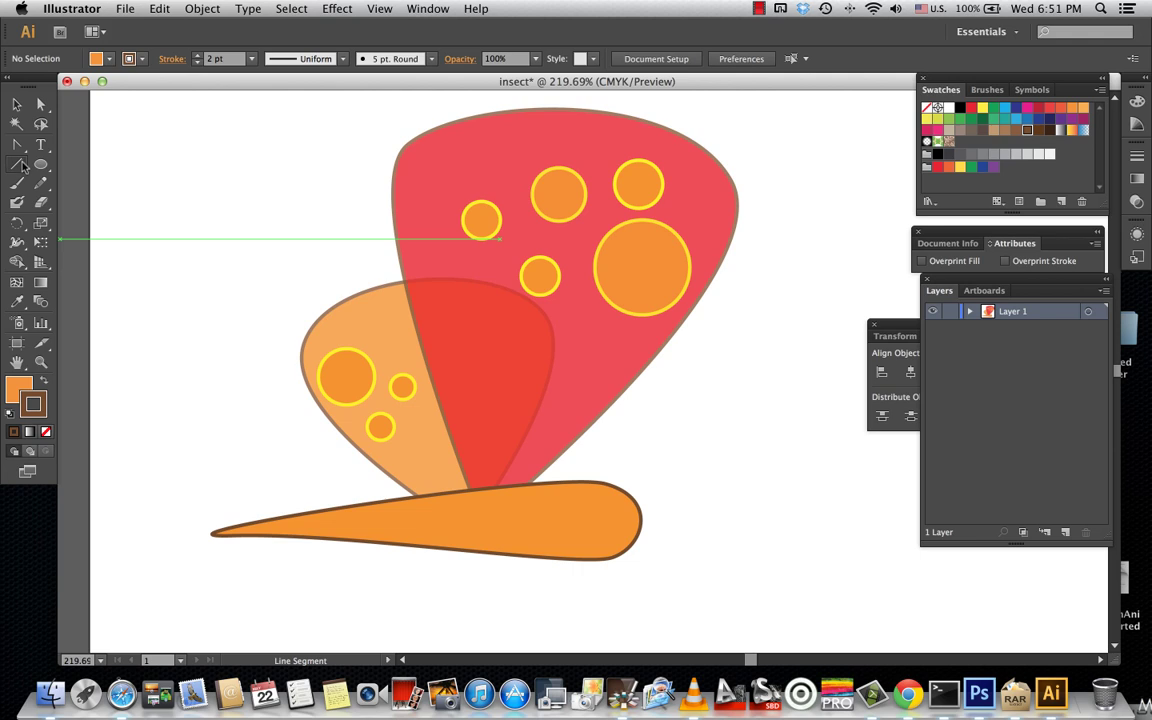
drag(22, 166, 68, 170)
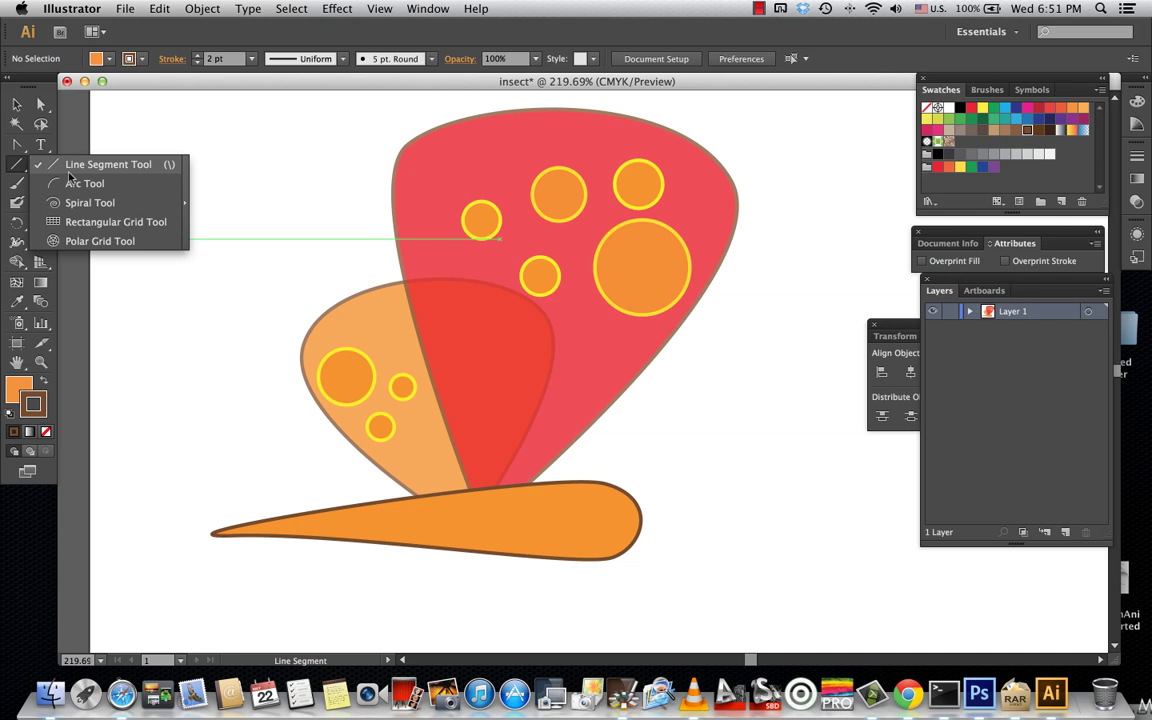
click(70, 170)
drag(499, 238, 499, 490)
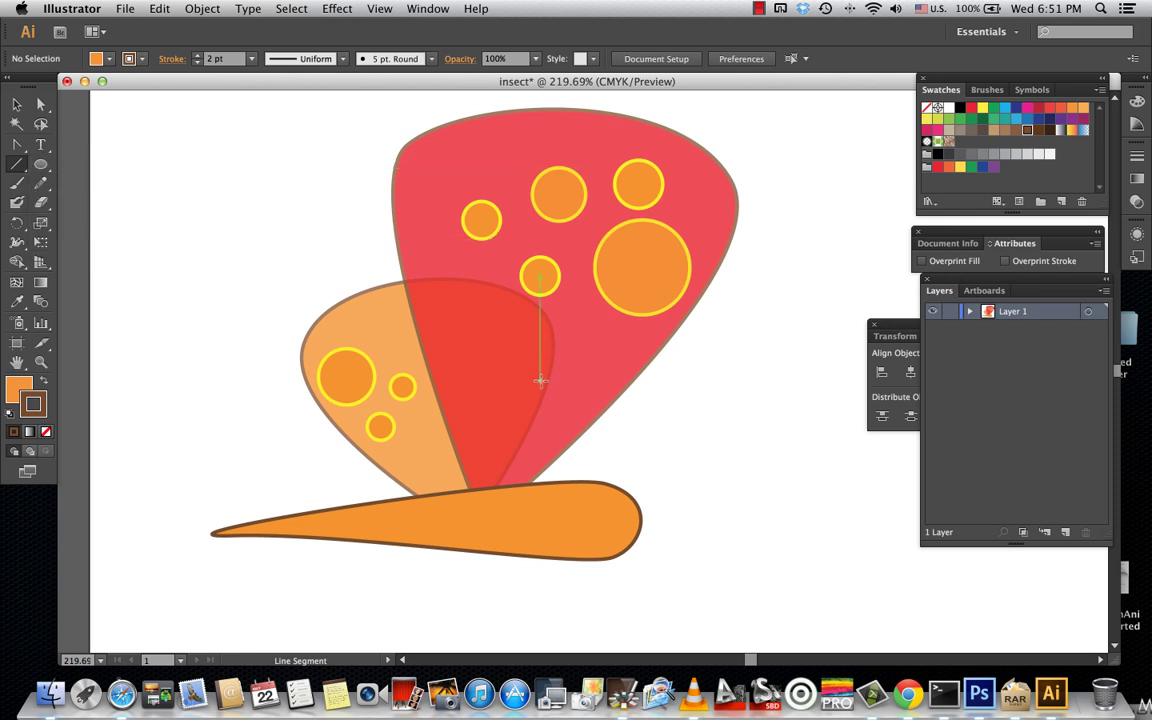
drag(532, 168, 531, 485)
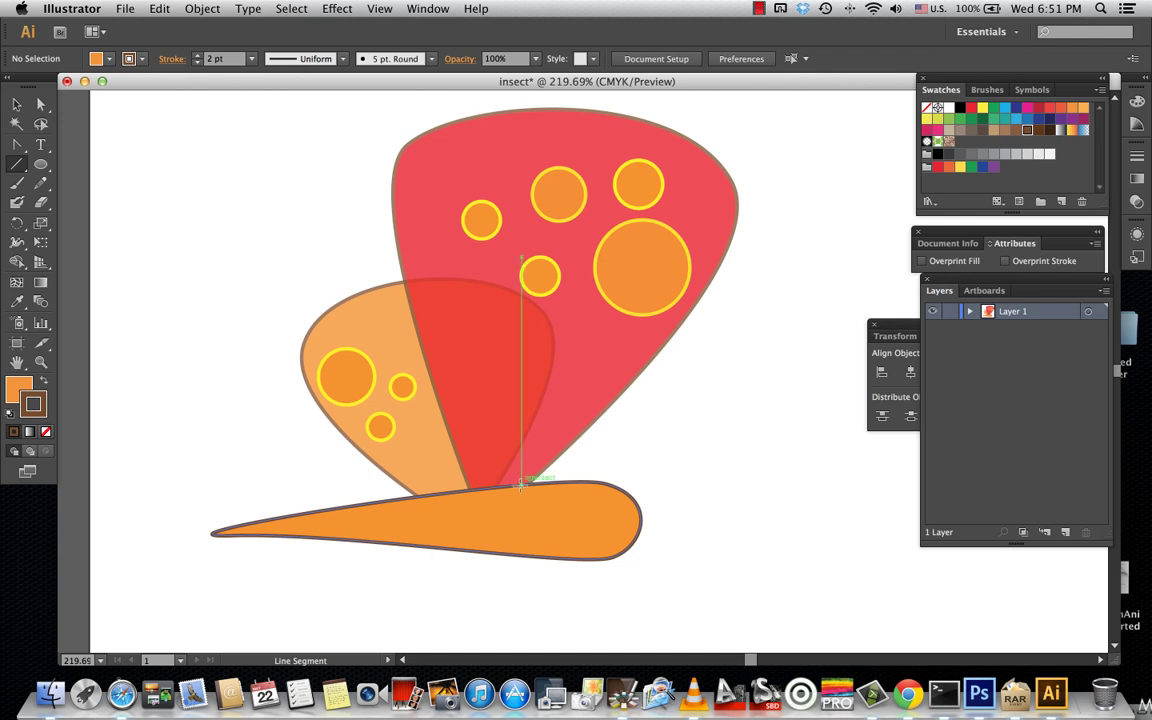
mouse_move(483, 520)
mouse_down()
mouse_move(524, 484)
mouse_move(527, 553)
mouse_up()
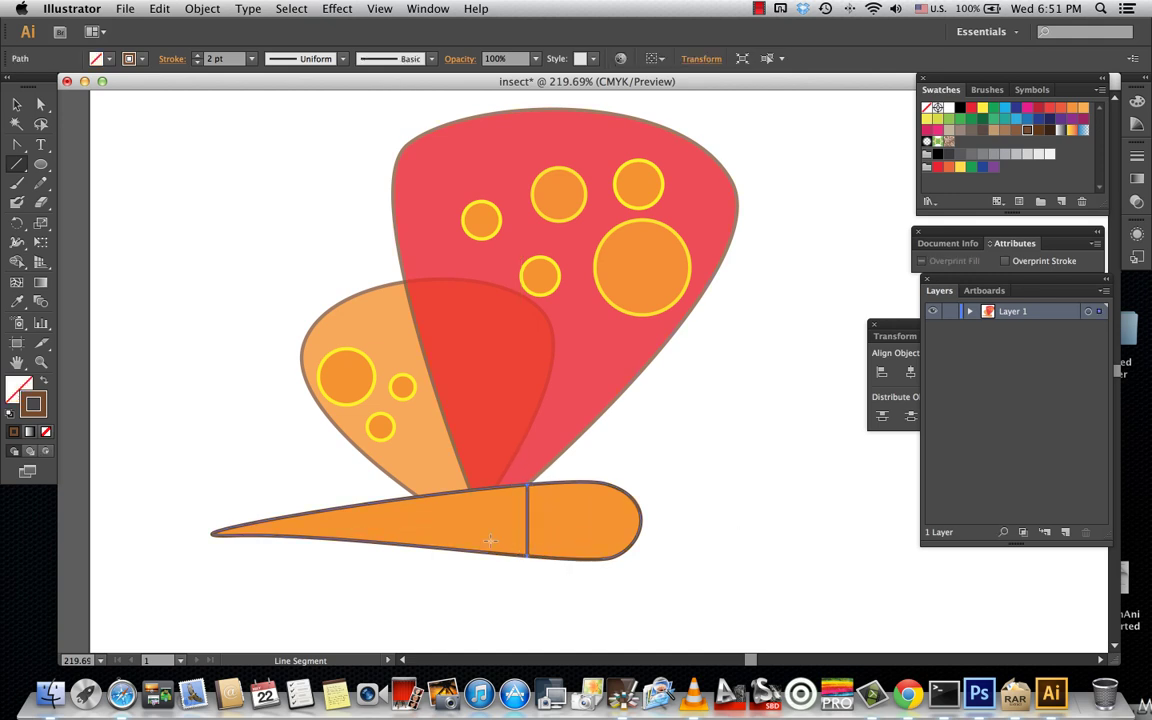
drag(446, 492, 449, 548)
drag(357, 503, 357, 541)
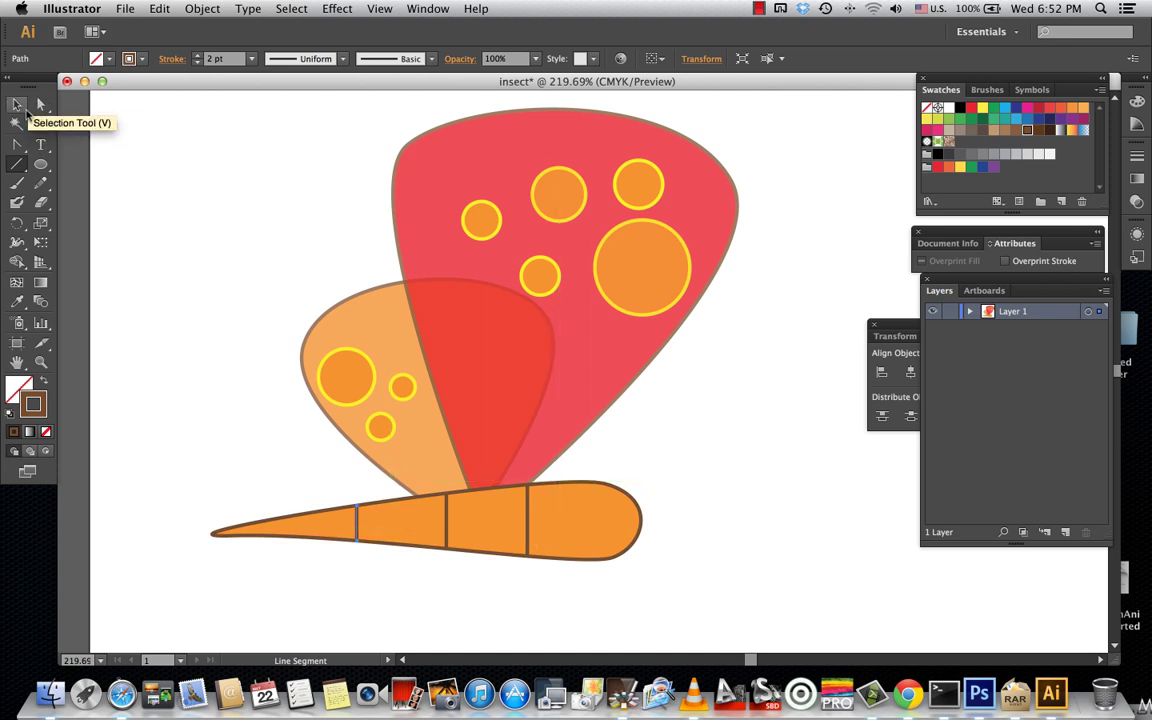
drag(17, 144, 79, 204)
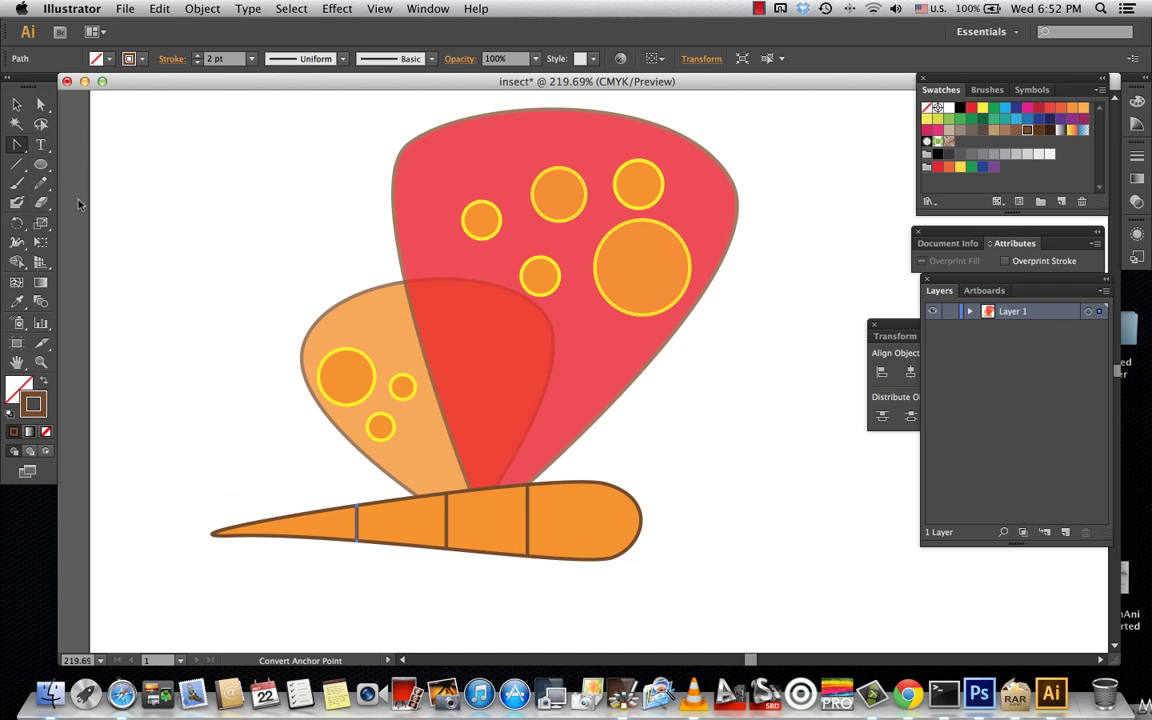
click(529, 485)
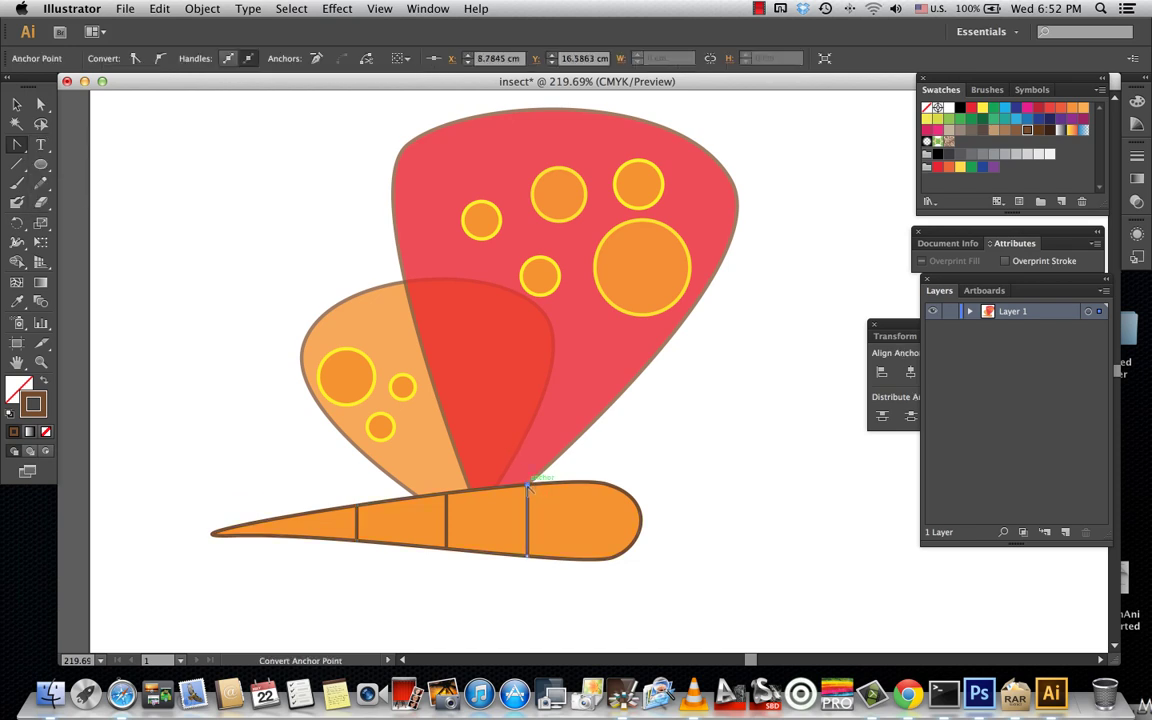
Drag the top and bottom anchors of all three dividers to bow them into gentle curves
drag(529, 486, 543, 489)
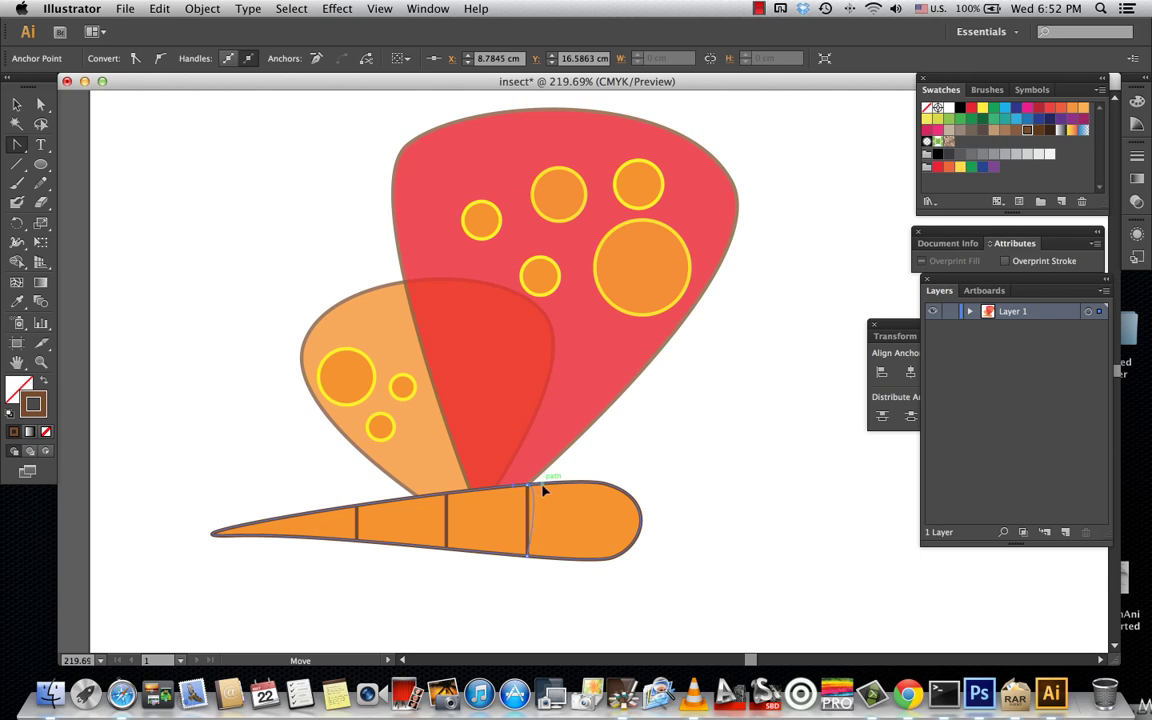
mouse_move(527, 557)
mouse_down()
mouse_move(538, 562)
mouse_move(522, 560)
mouse_up()
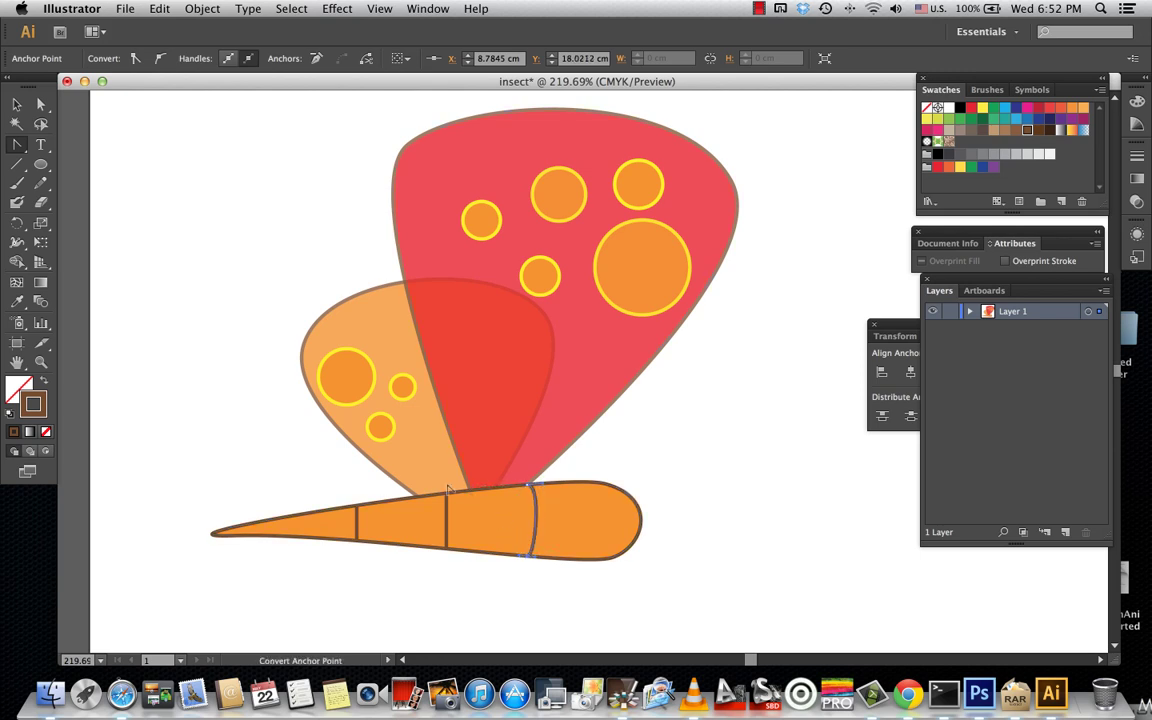
drag(446, 493, 460, 497)
drag(443, 552, 449, 551)
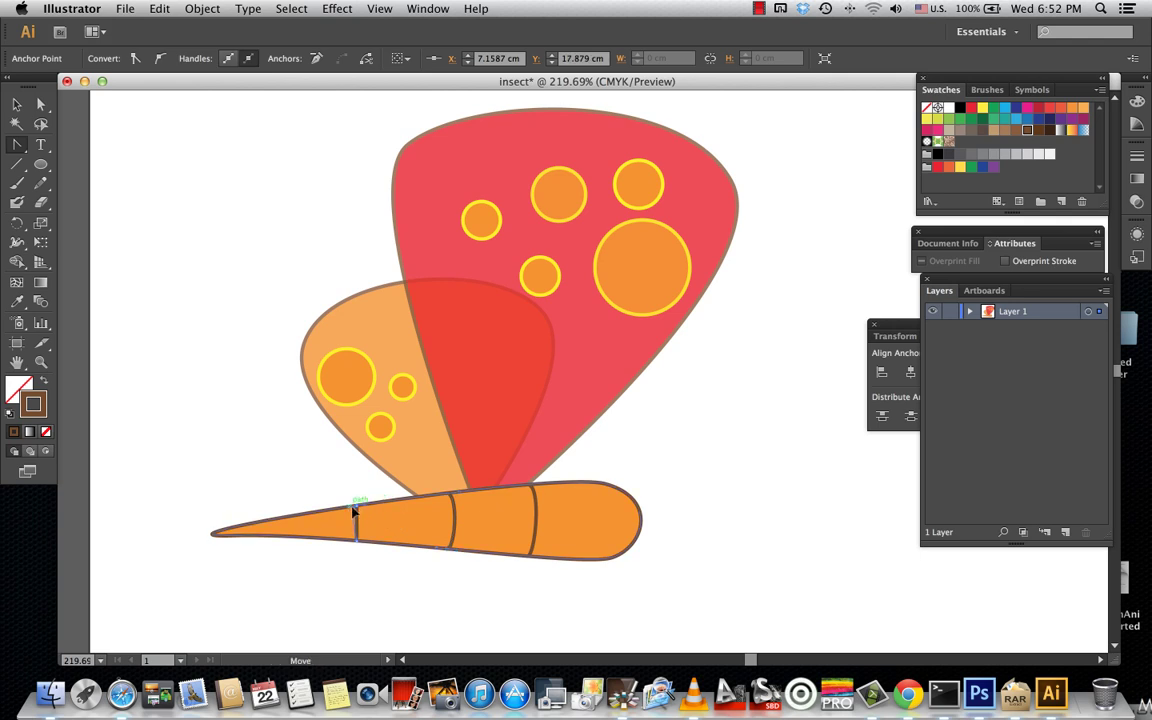
mouse_move(352, 508)
mouse_down()
mouse_move(365, 512)
mouse_move(363, 544)
mouse_up()
drag(347, 545, 347, 544)
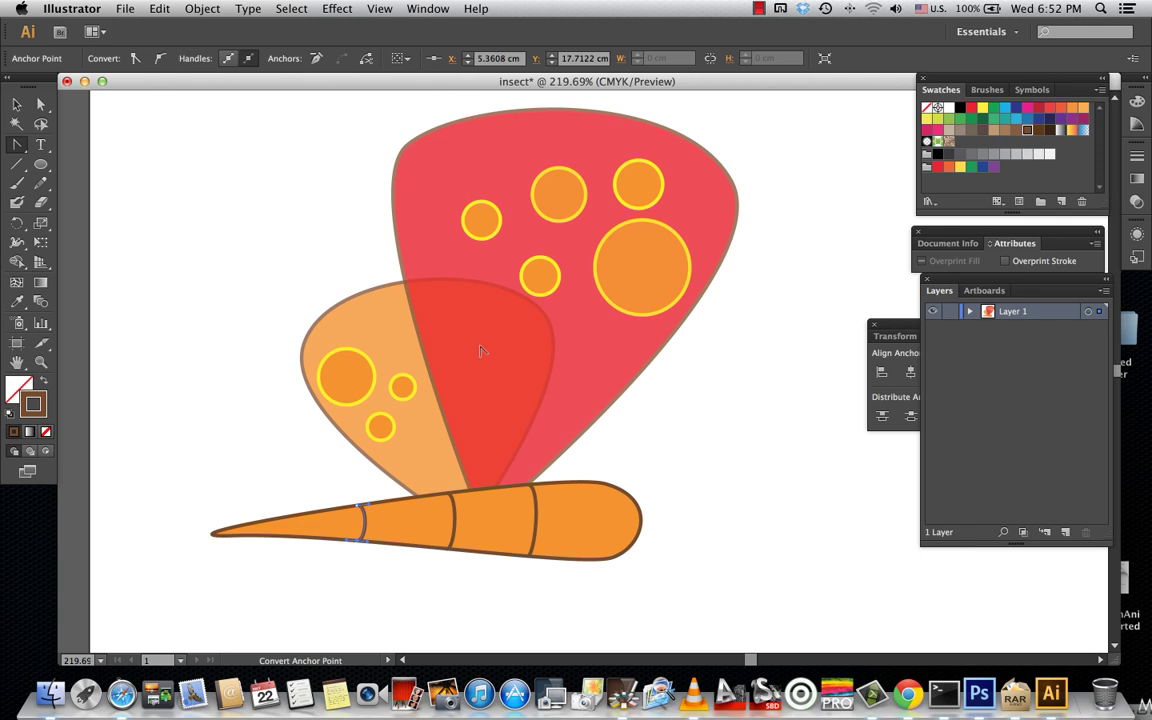
key(super+minus)
key(super+minus)
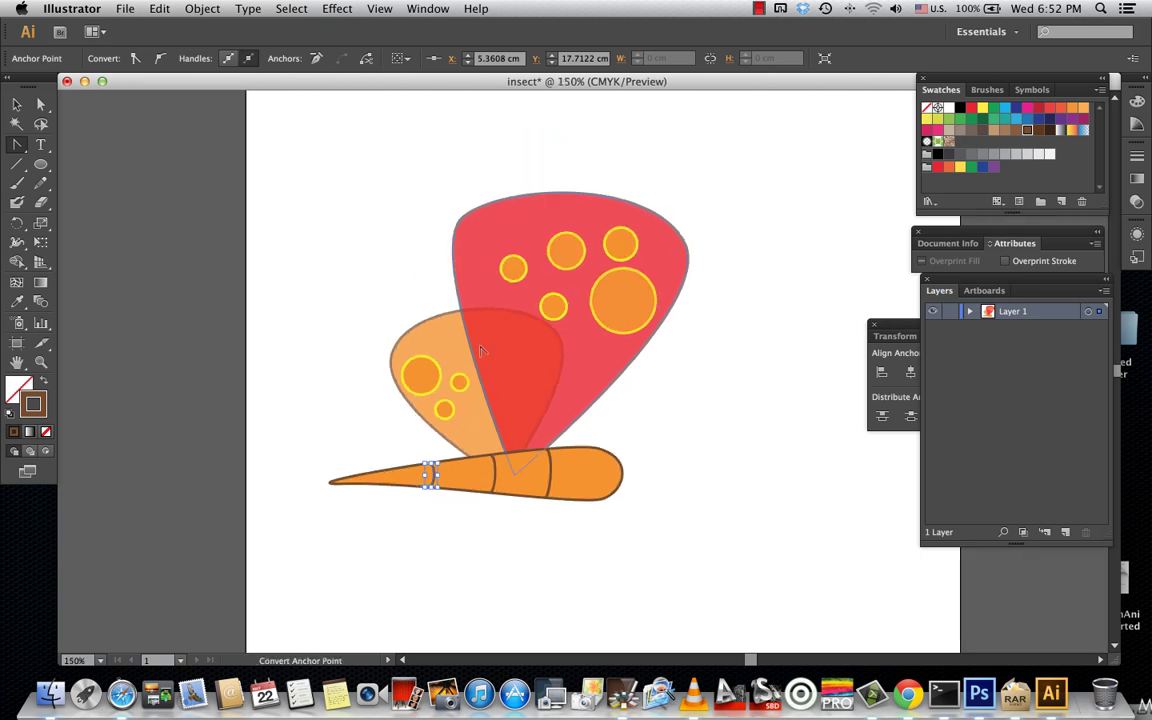
scroll(480, 330, right, 3)
scroll(476, 308, right, 5)
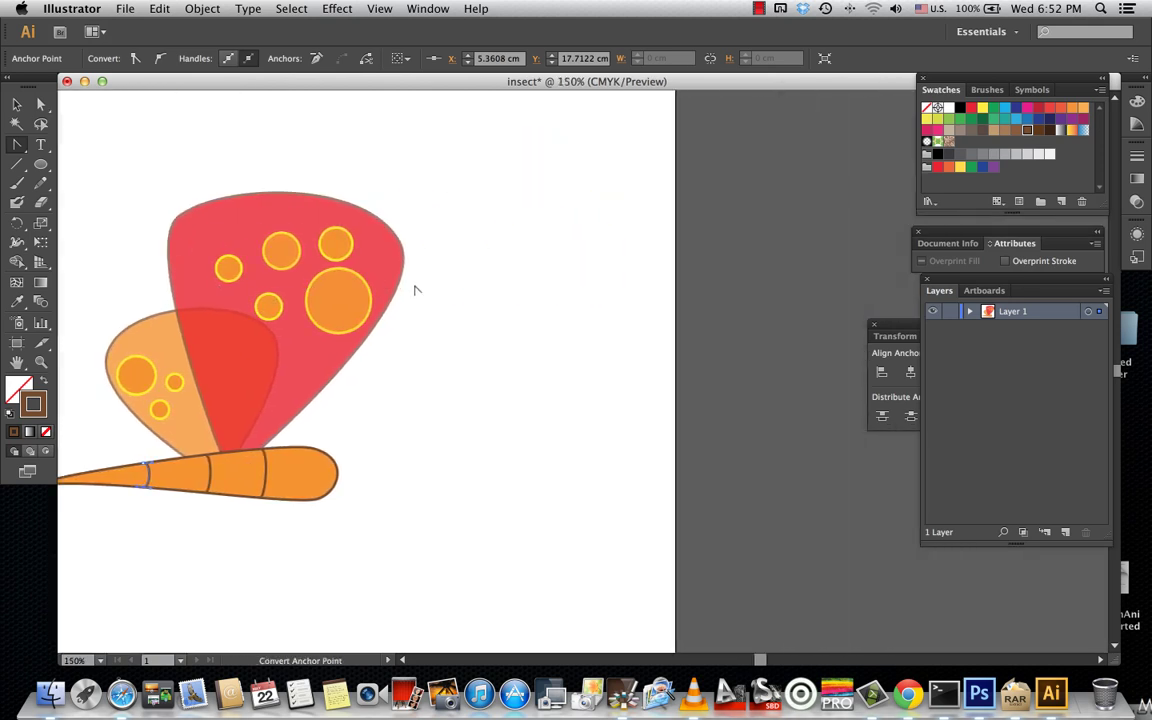
drag(453, 306, 663, 309)
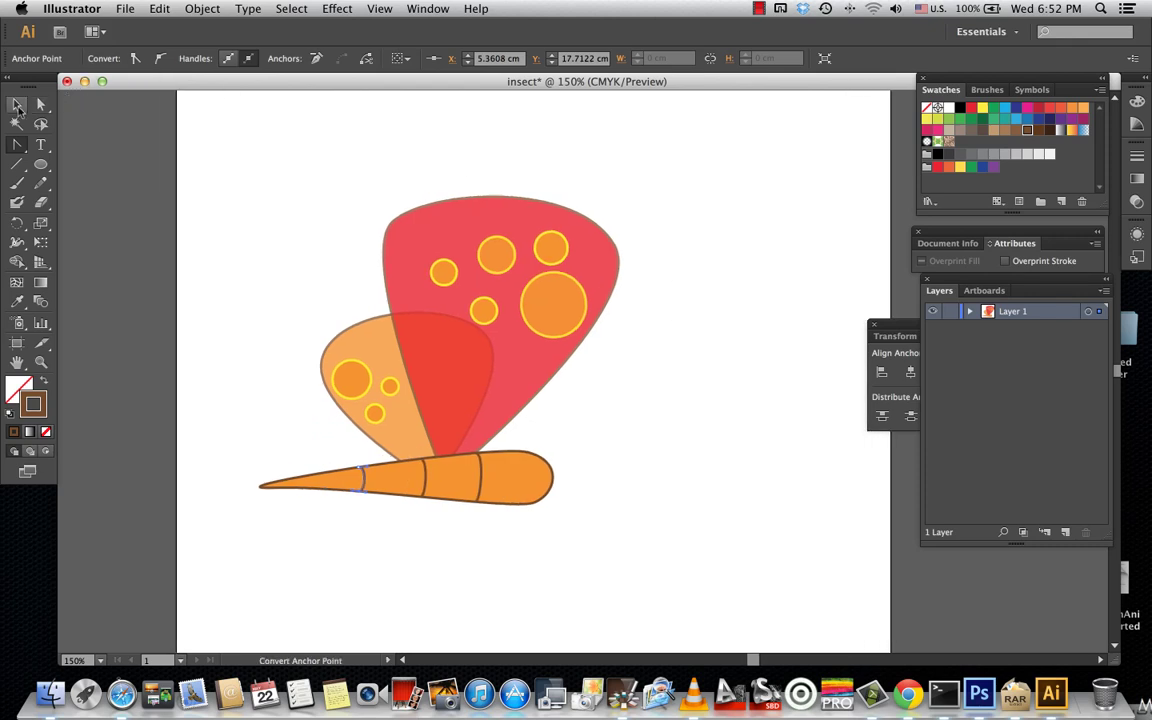
click(17, 106)
drag(222, 140, 705, 620)
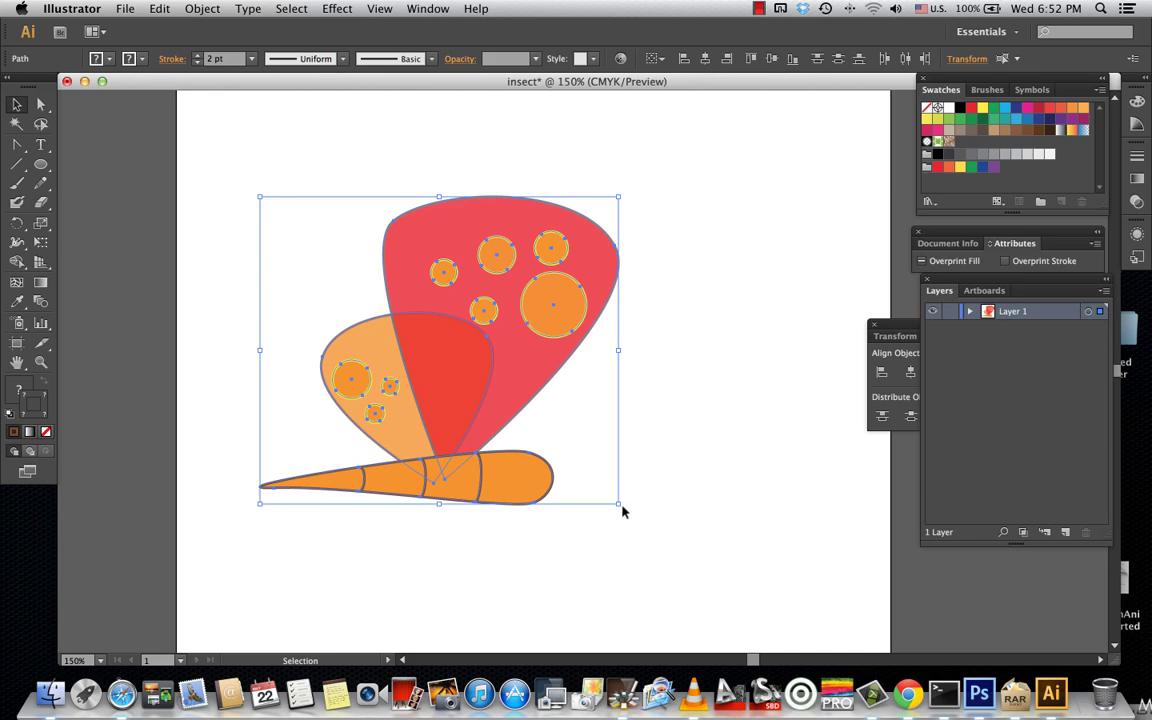
mouse_move(620, 505)
mouse_down()
mouse_move(640, 502)
mouse_move(655, 274)
mouse_up()
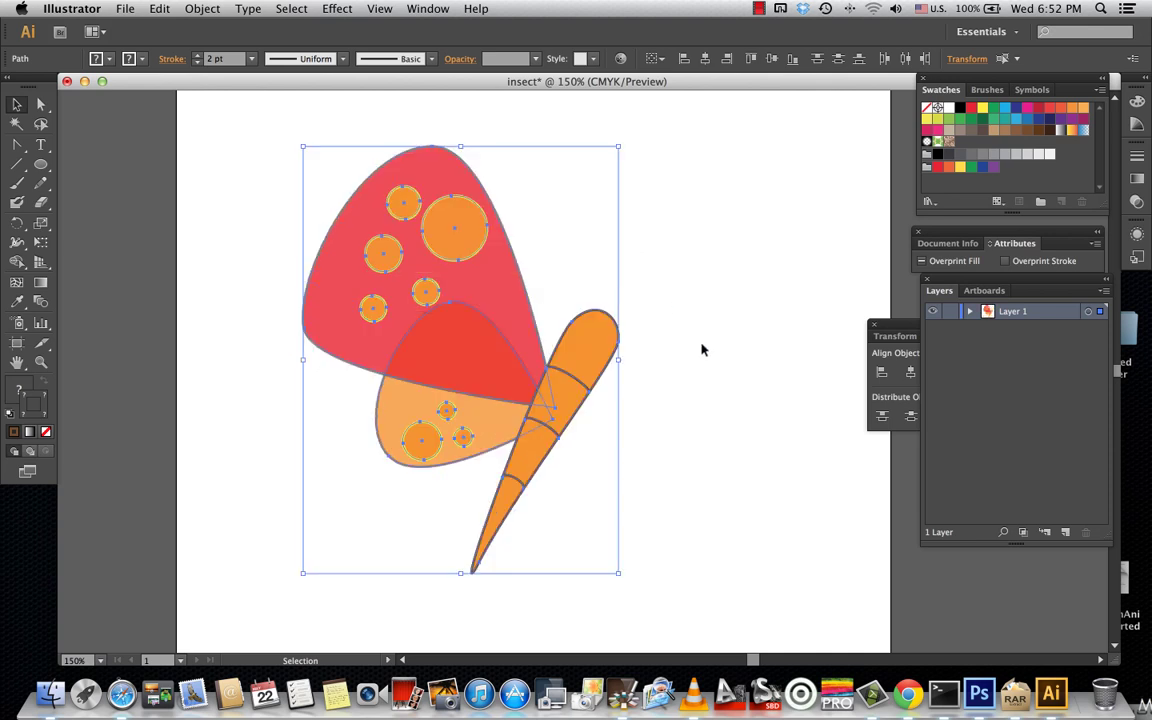
click(704, 342)
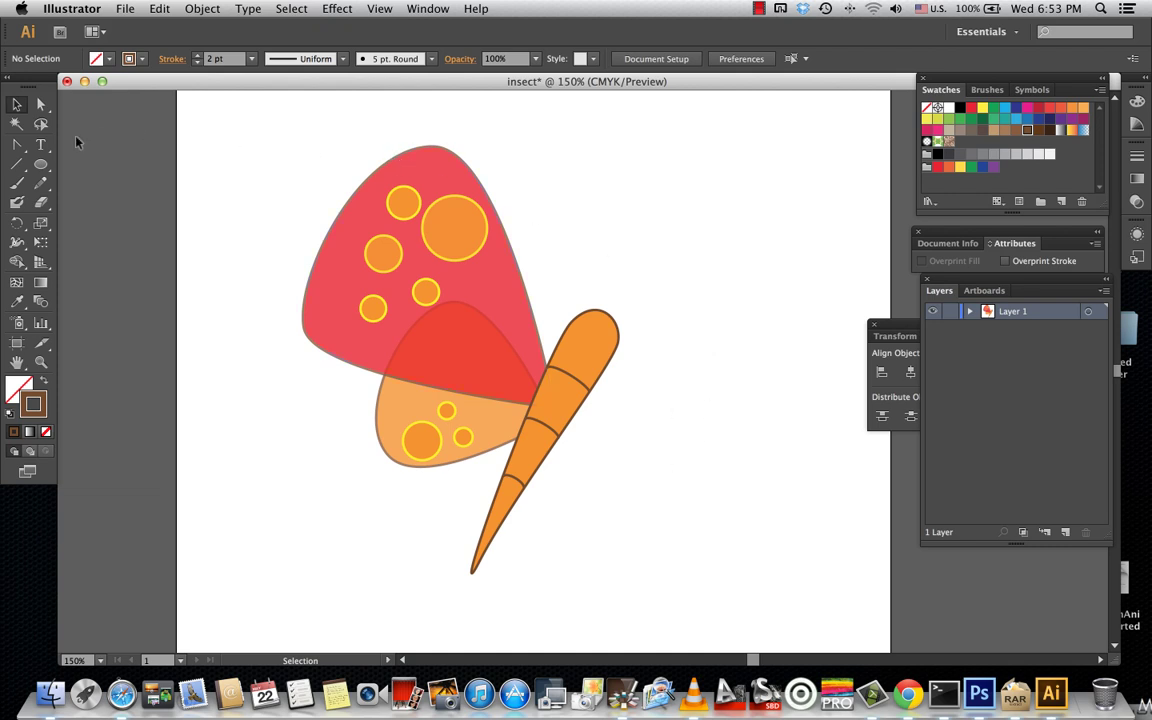
Draw a circle at the body's tip and move it up-left to cap the body
click(44, 170)
click(42, 168)
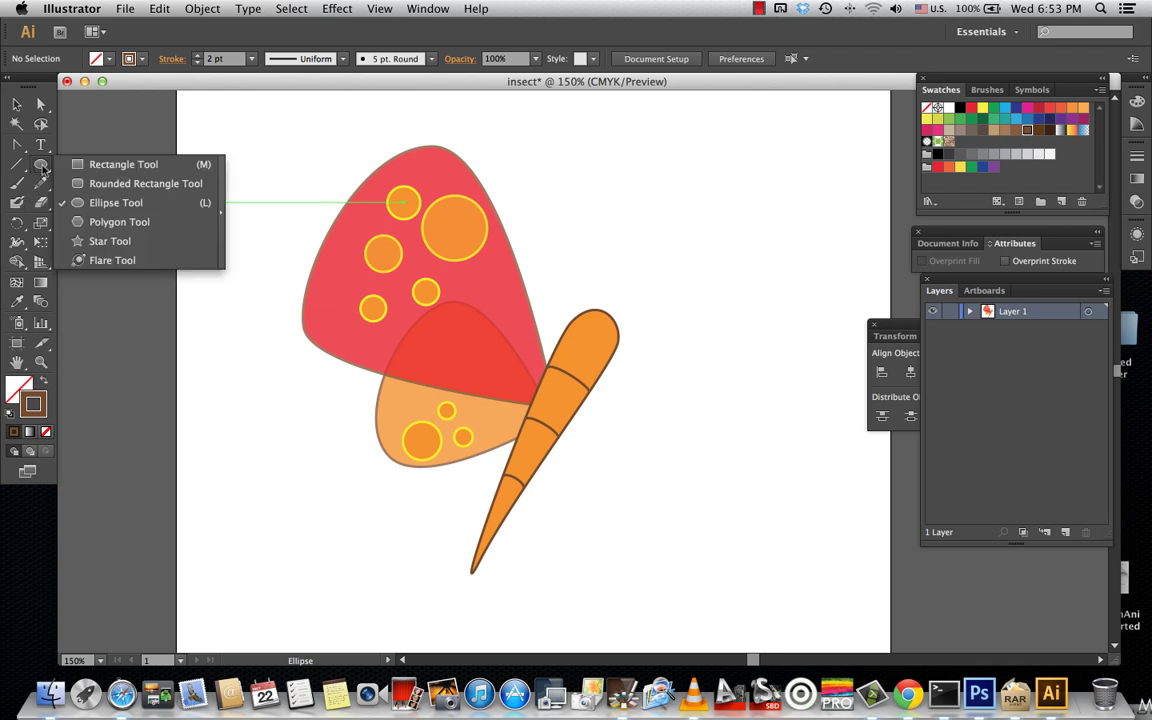
click(110, 202)
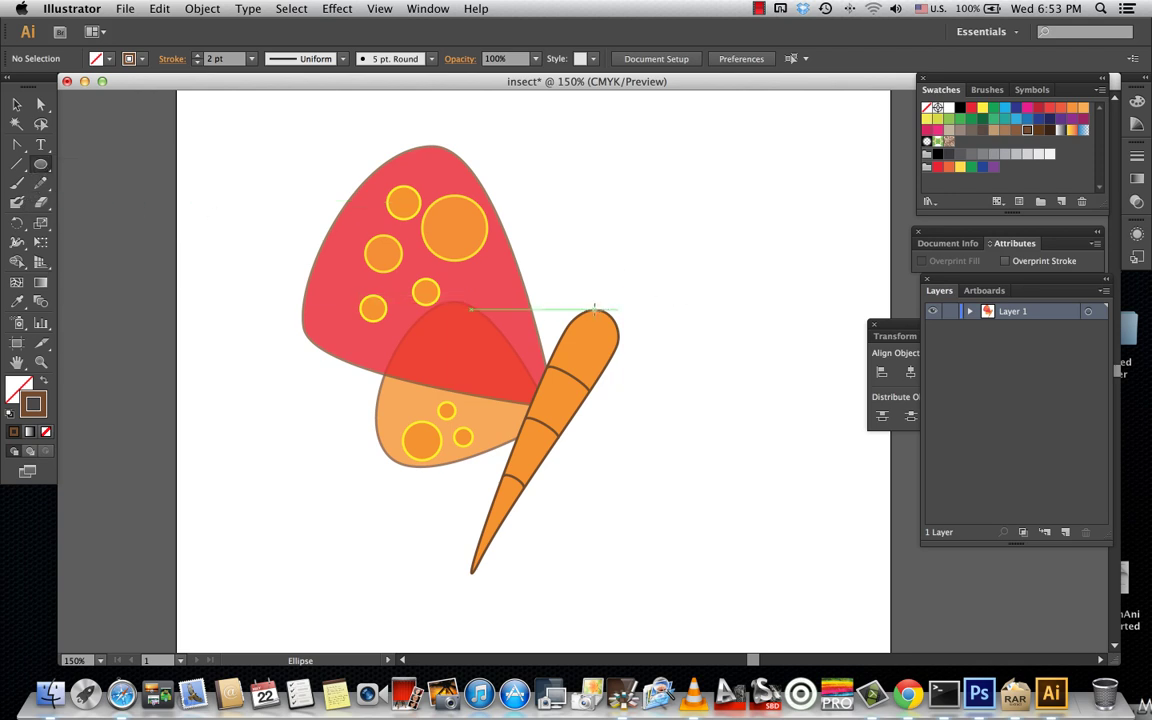
drag(594, 310, 645, 374)
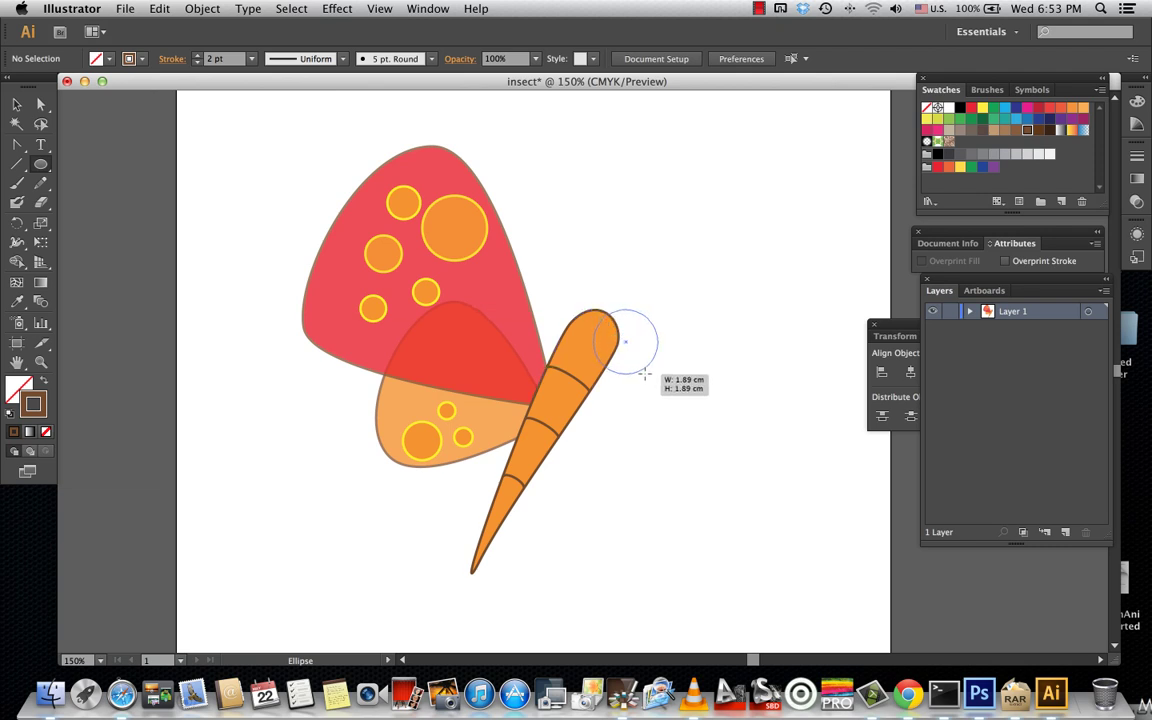
drag(645, 374, 646, 375)
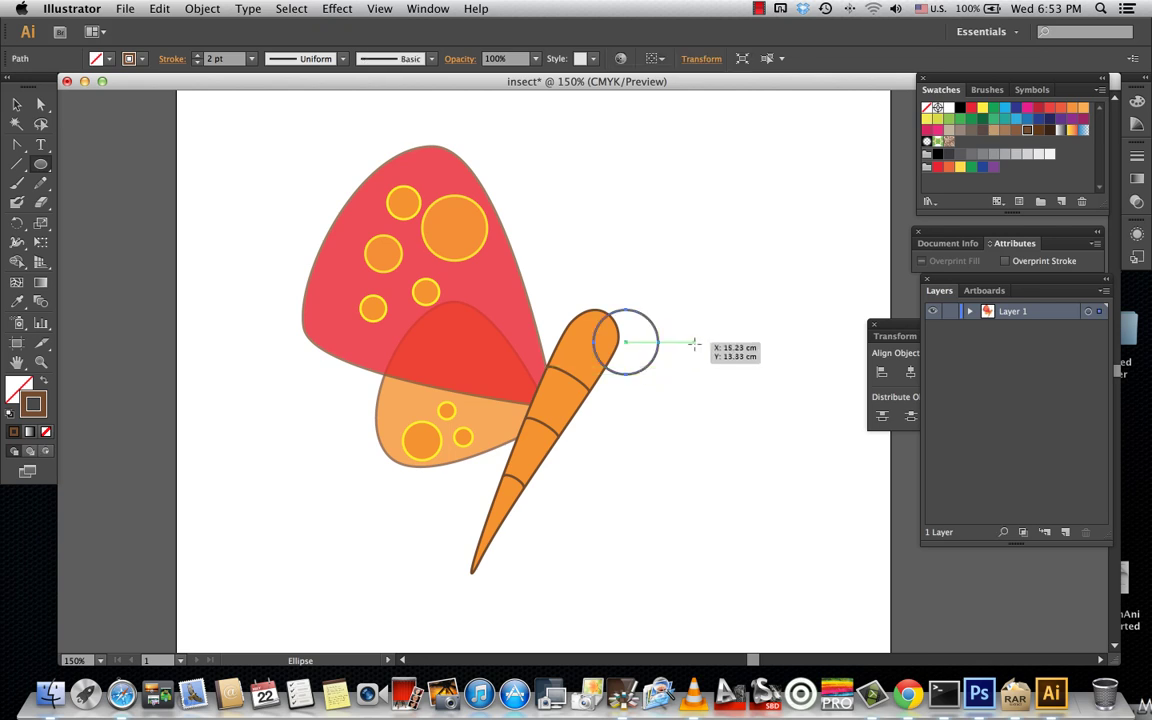
click(16, 104)
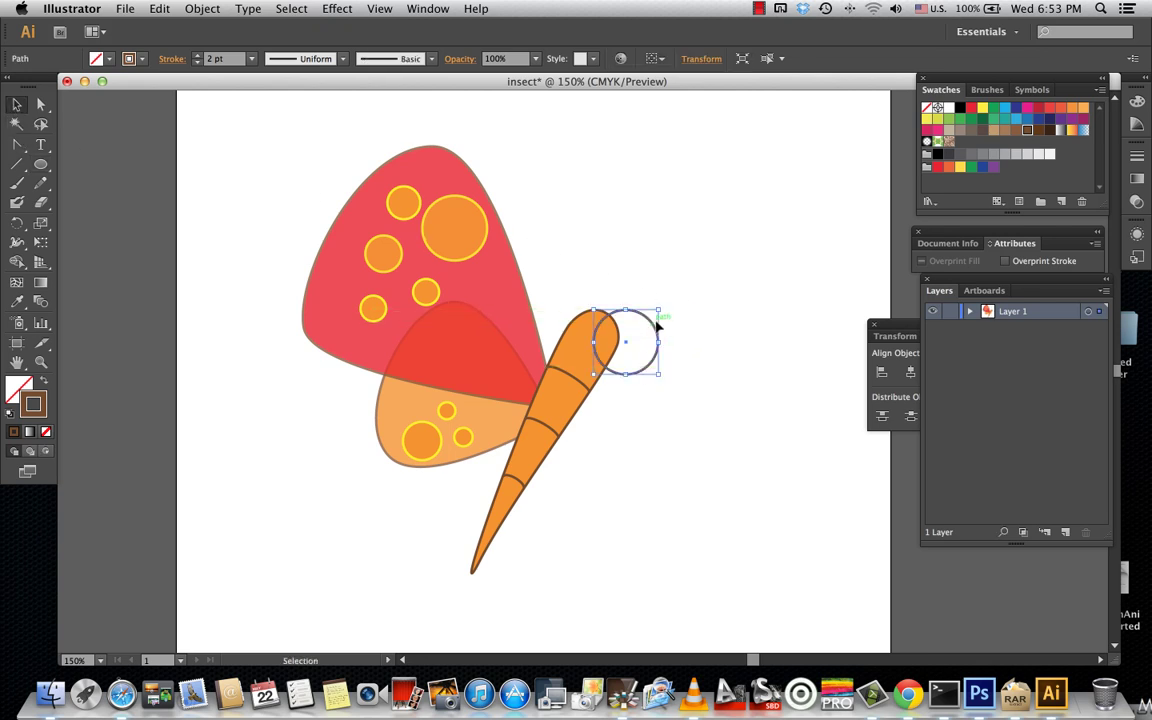
drag(652, 326, 619, 298)
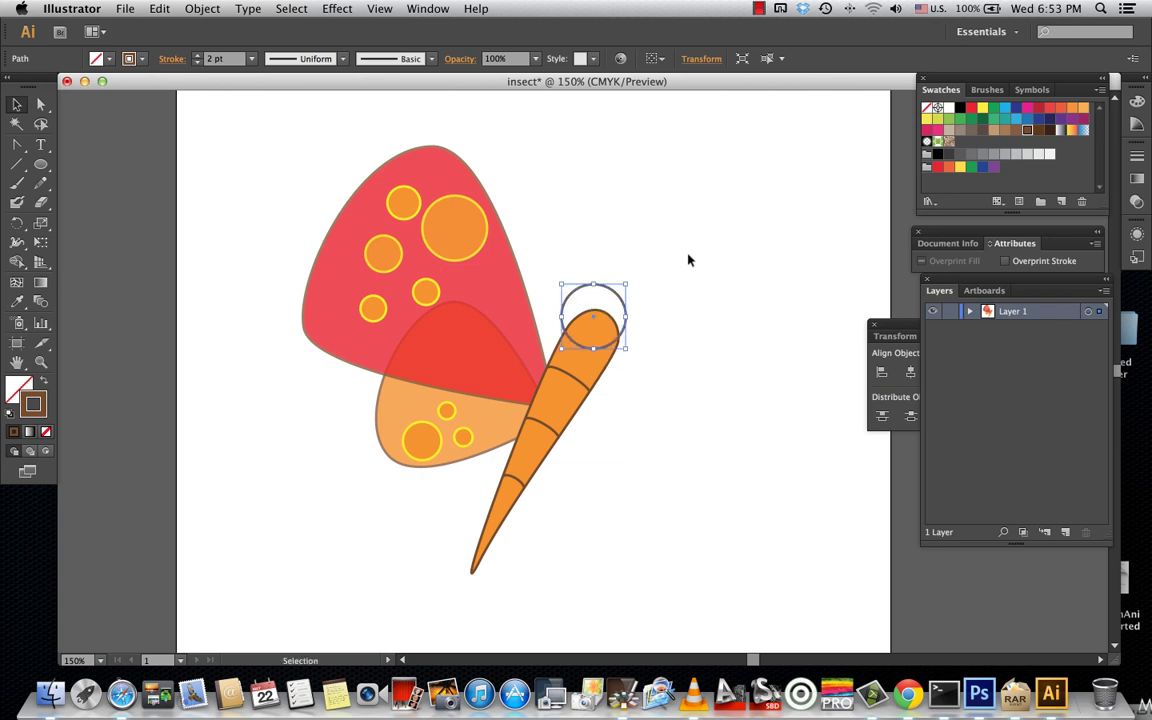
Fill the head circle with yellow, keeping its dark outline
click(983, 110)
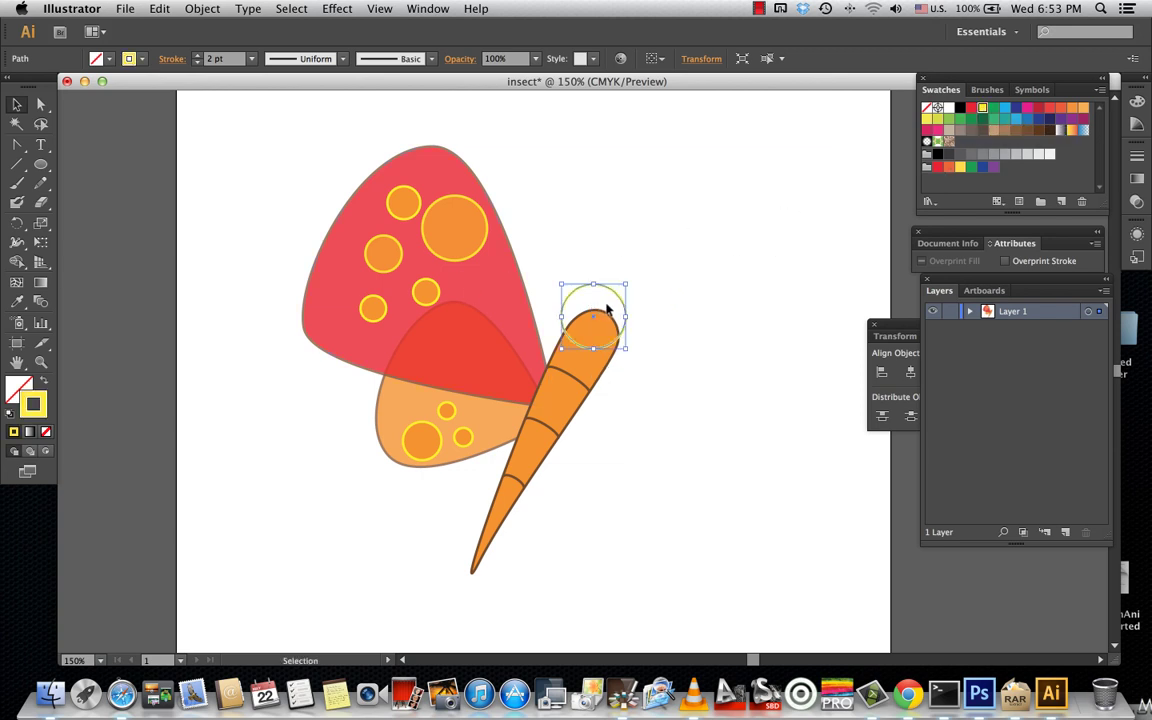
key(super+z)
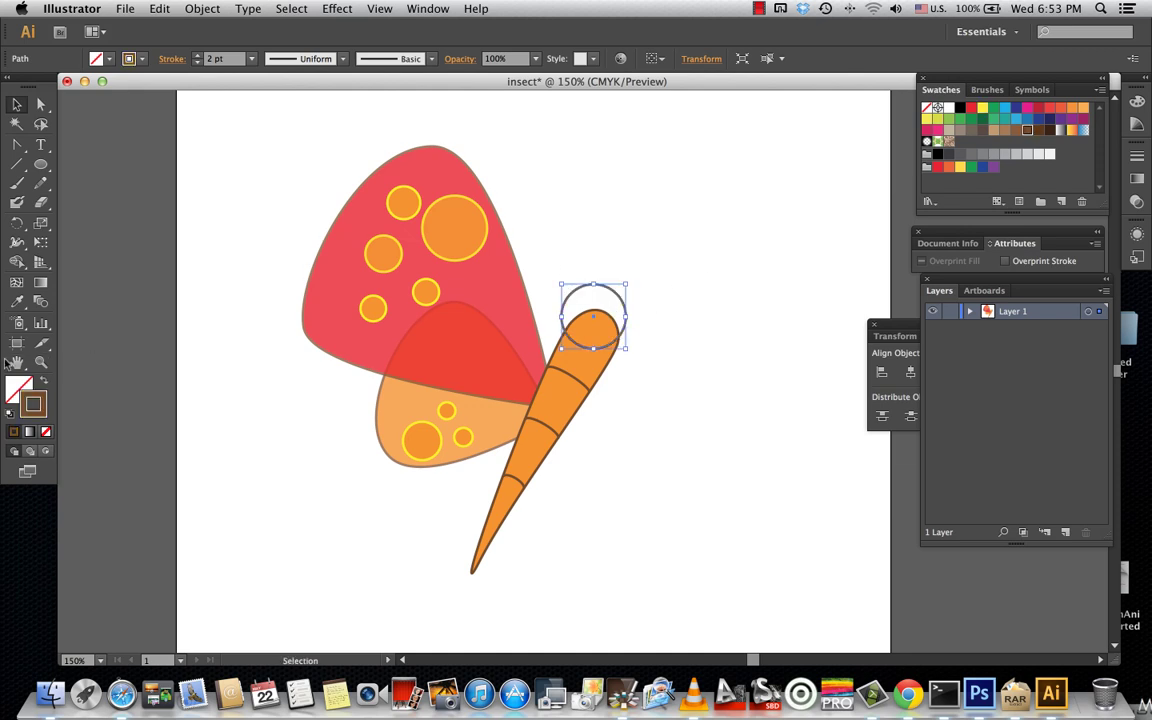
click(20, 388)
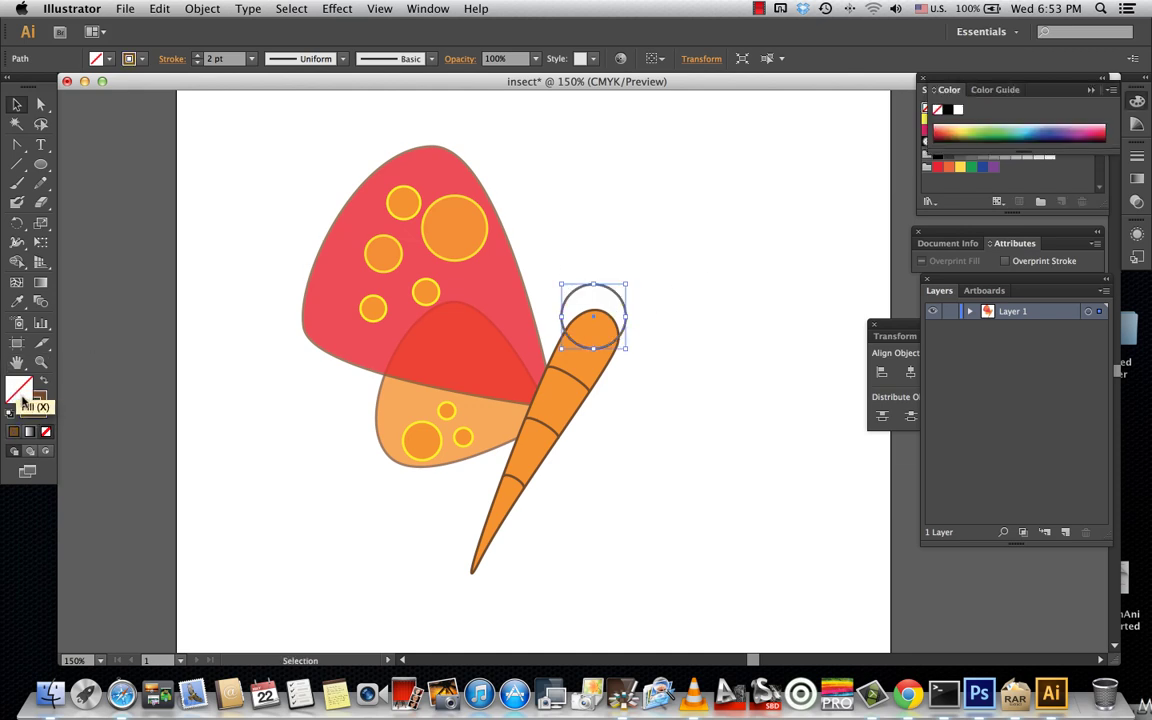
click(924, 118)
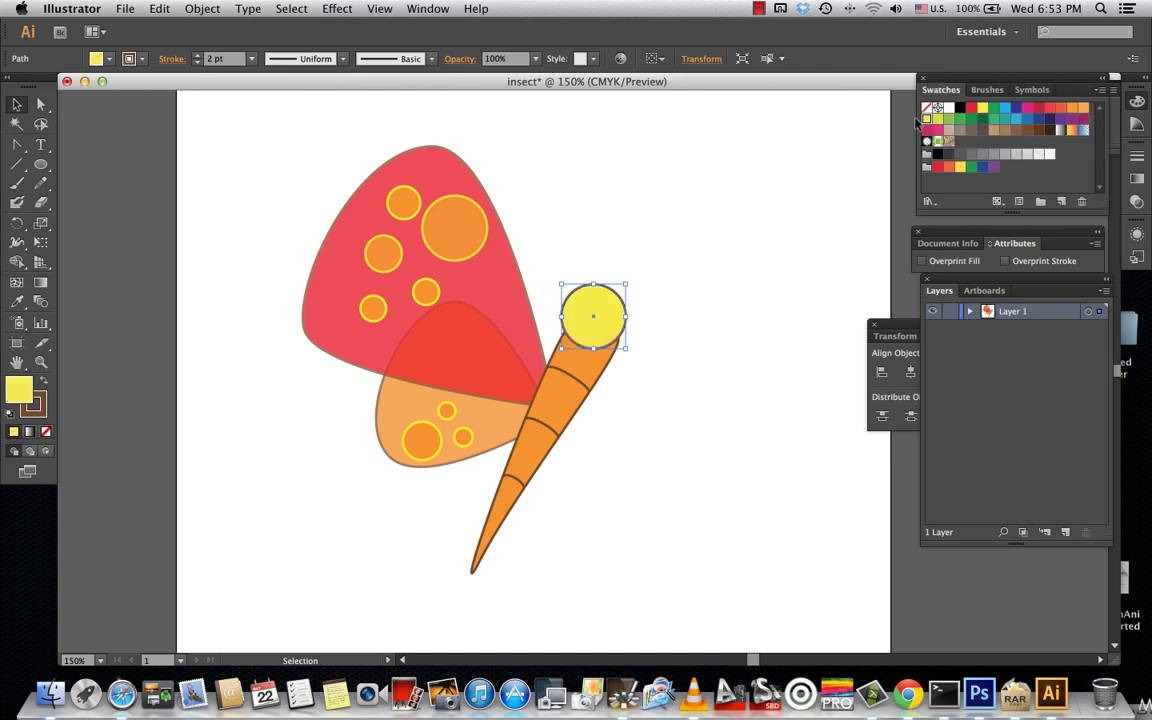
click(687, 292)
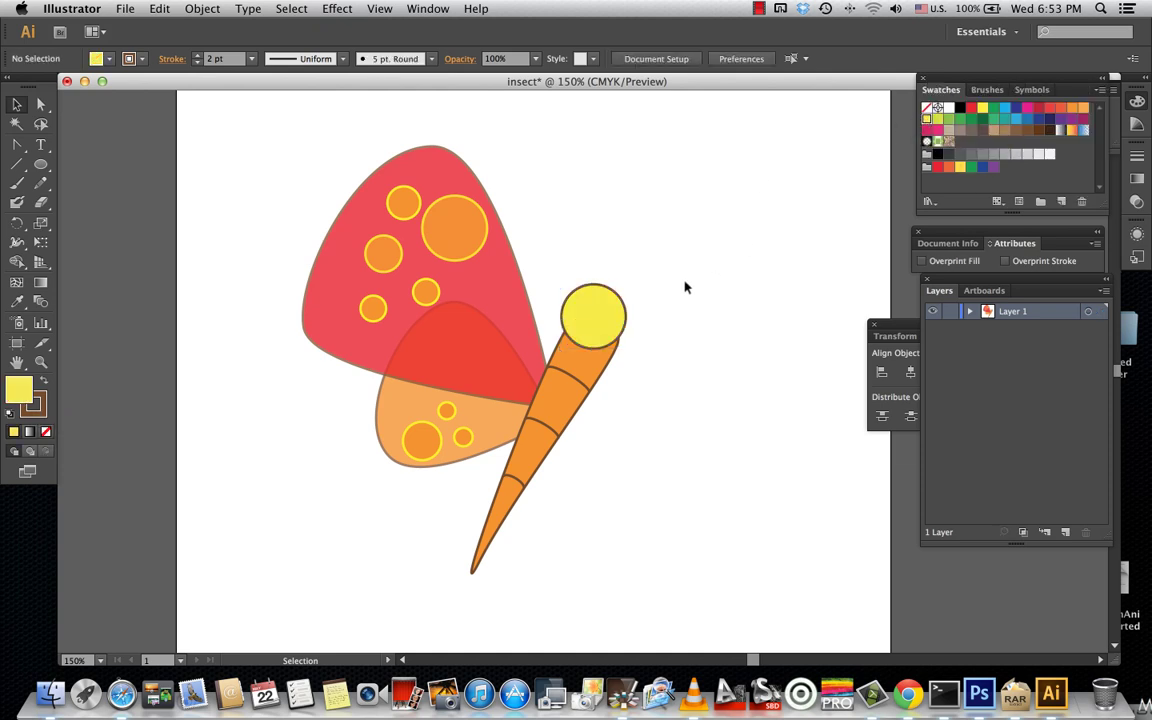
click(41, 166)
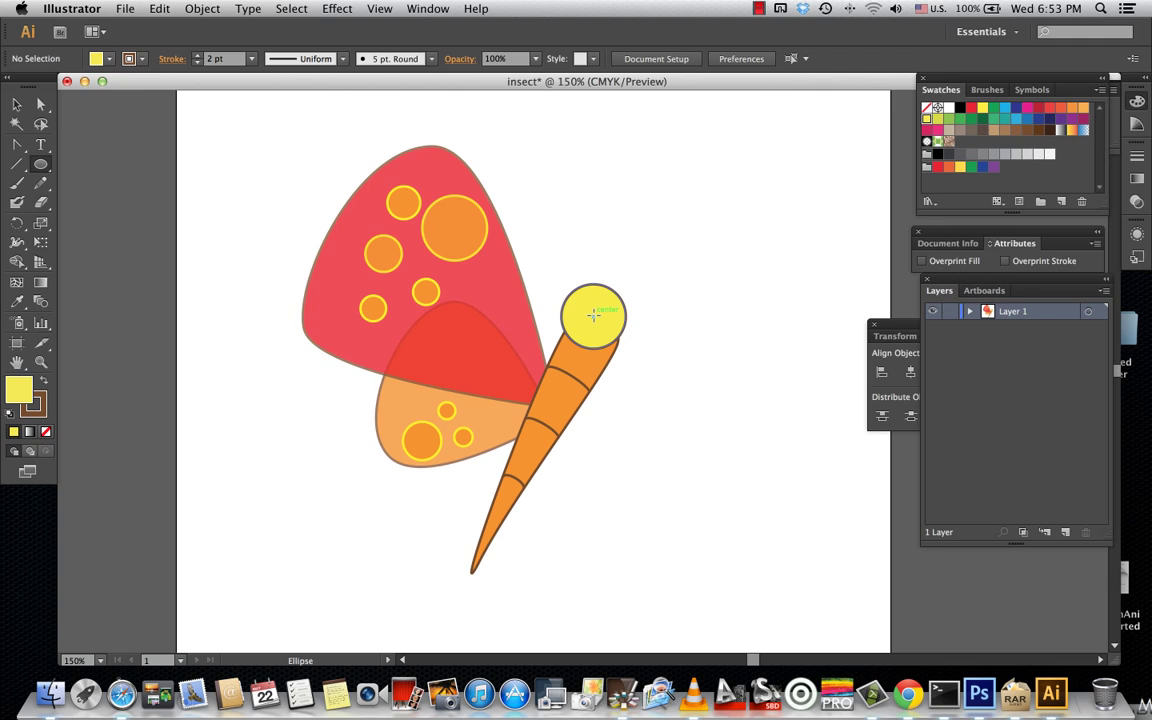
Draw a small circle inside the head and fill it black as the eye
drag(593, 314, 612, 339)
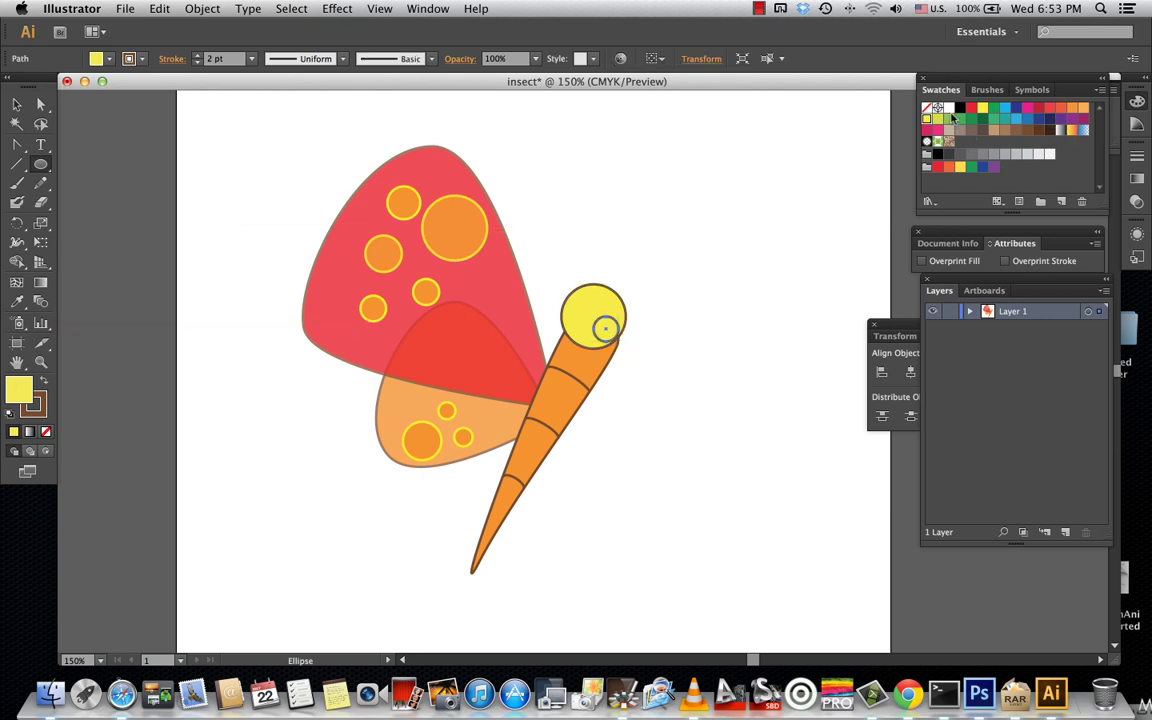
click(960, 107)
click(16, 104)
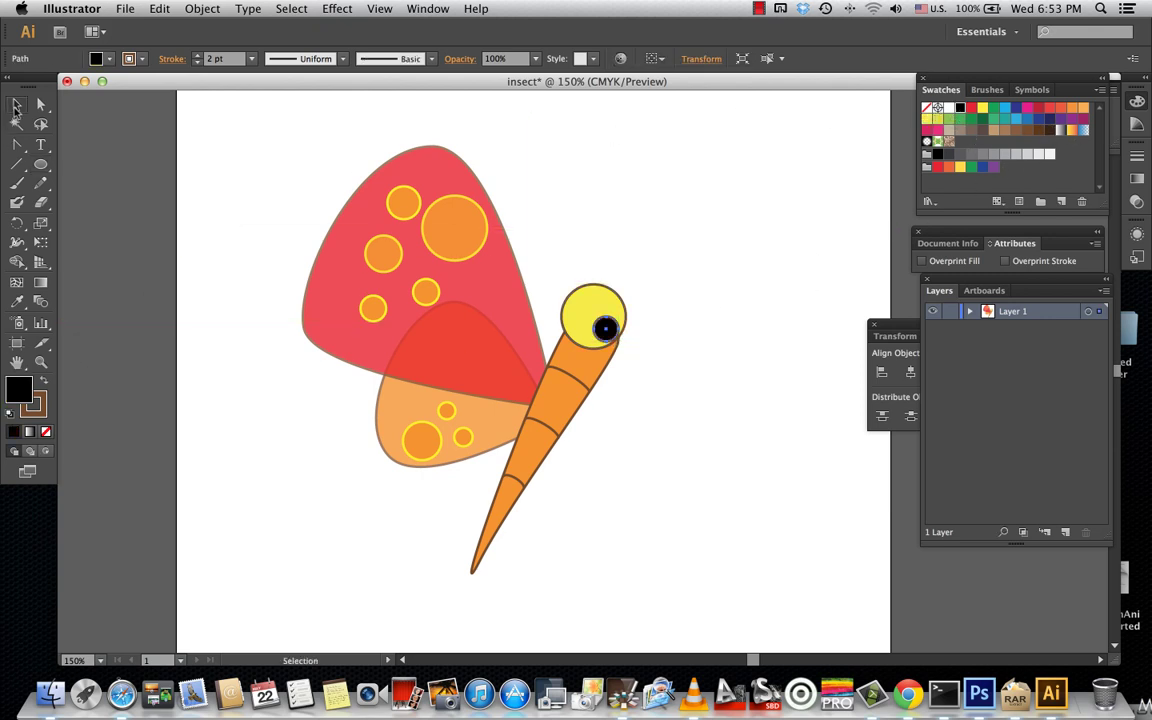
click(762, 190)
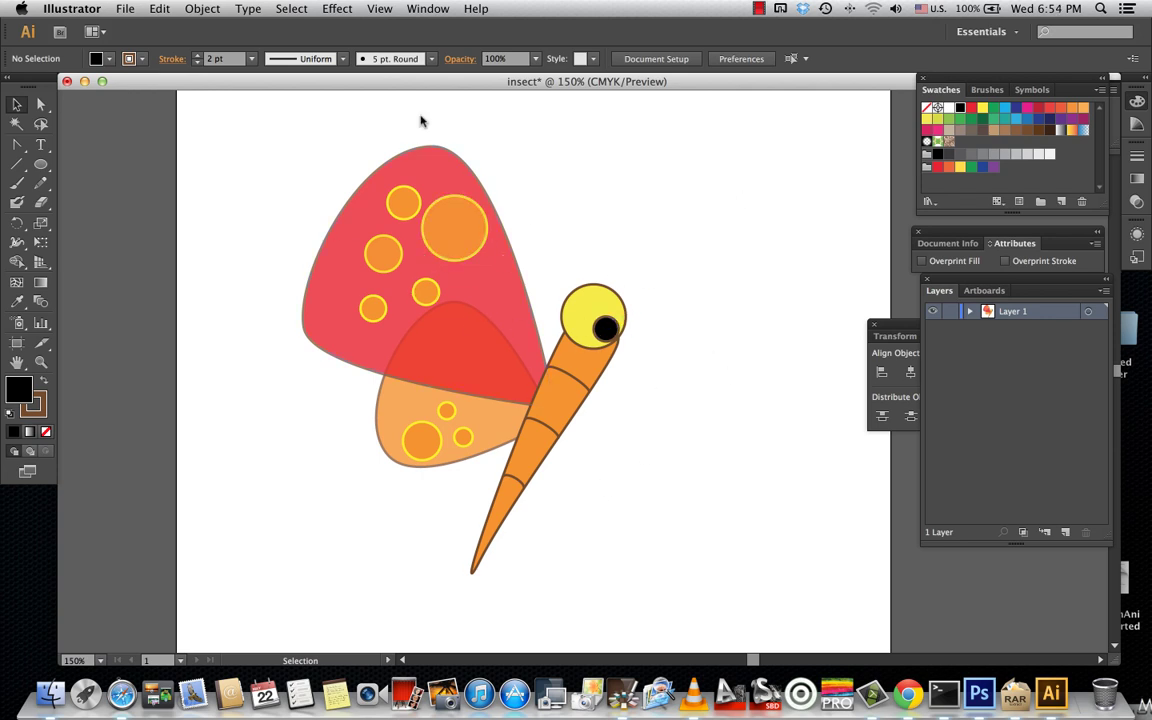
drag(16, 164, 88, 180)
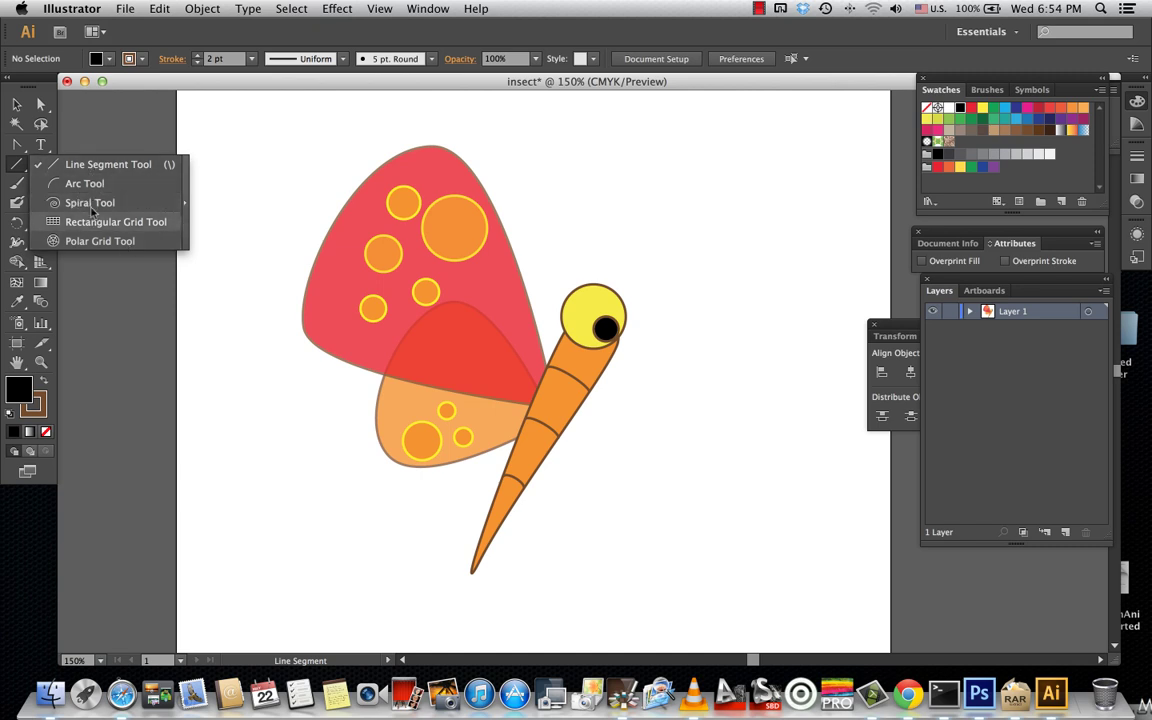
Draw two arcs rising from the head as antennae, plus one arc for a leg
click(97, 188)
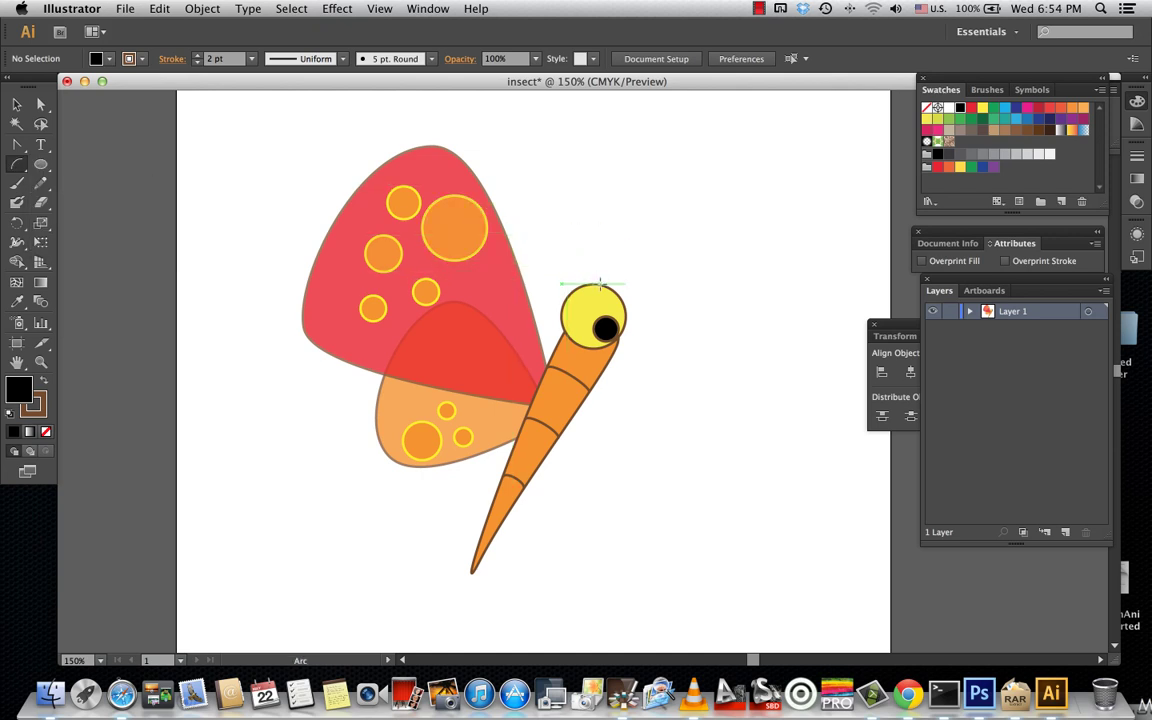
mouse_move(600, 285)
mouse_down()
mouse_move(737, 185)
mouse_move(662, 162)
mouse_up()
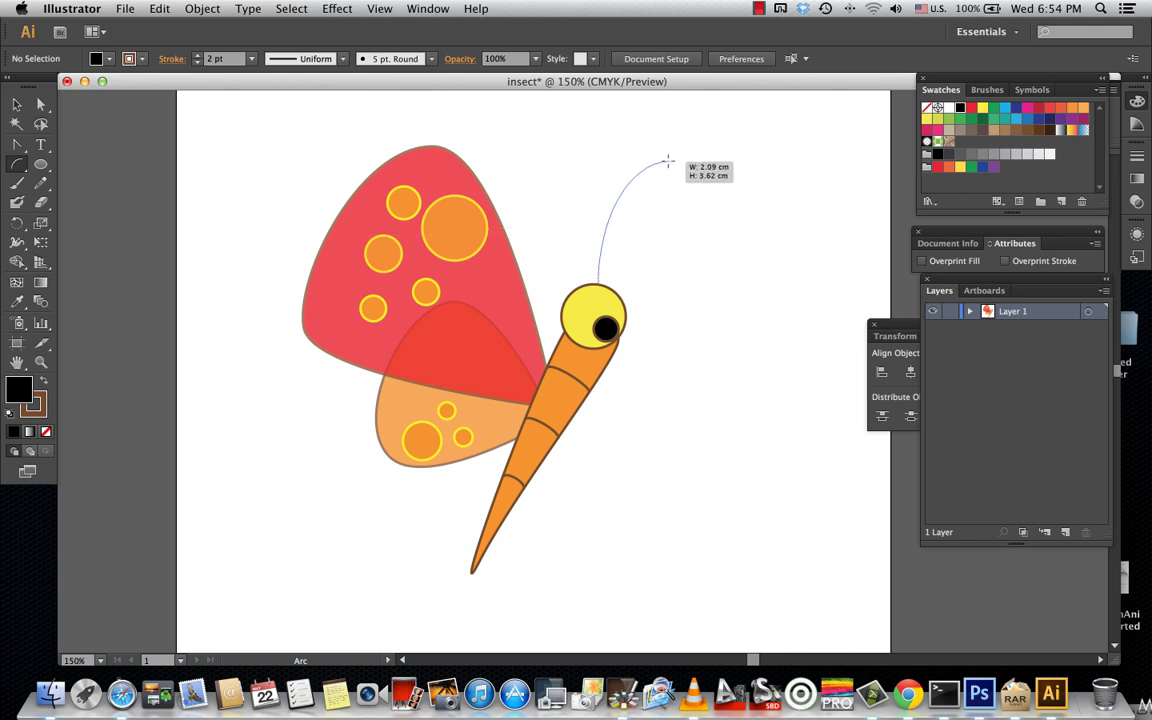
drag(662, 162, 684, 154)
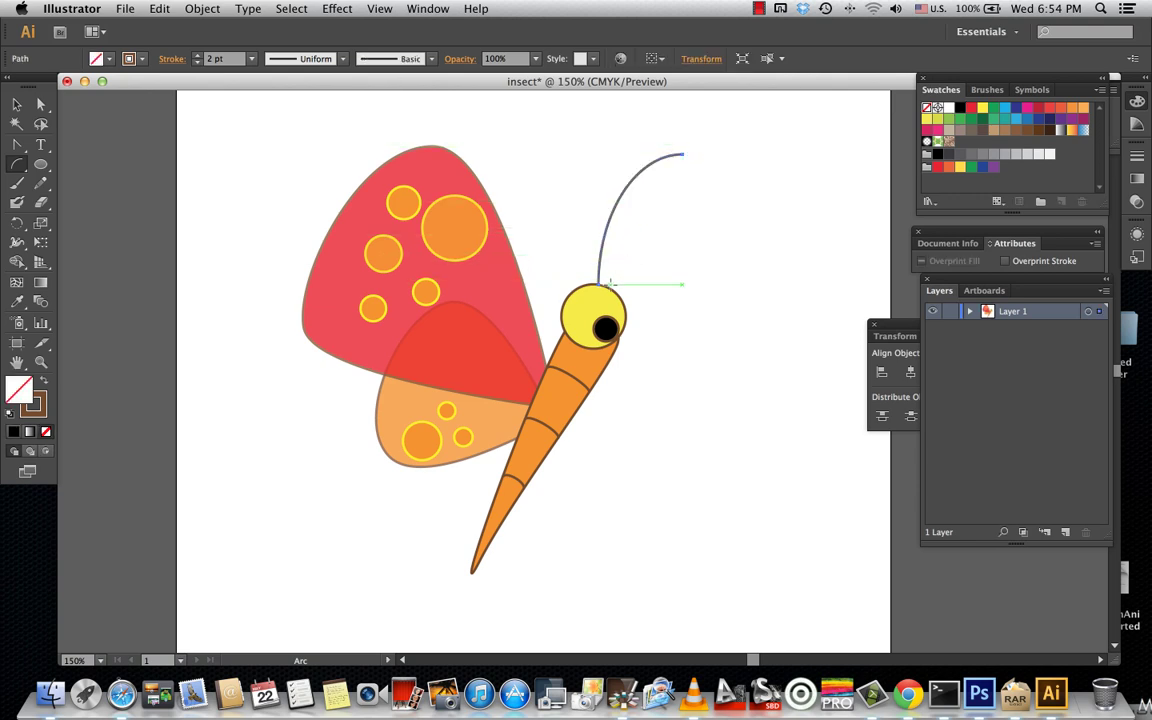
drag(602, 278, 684, 171)
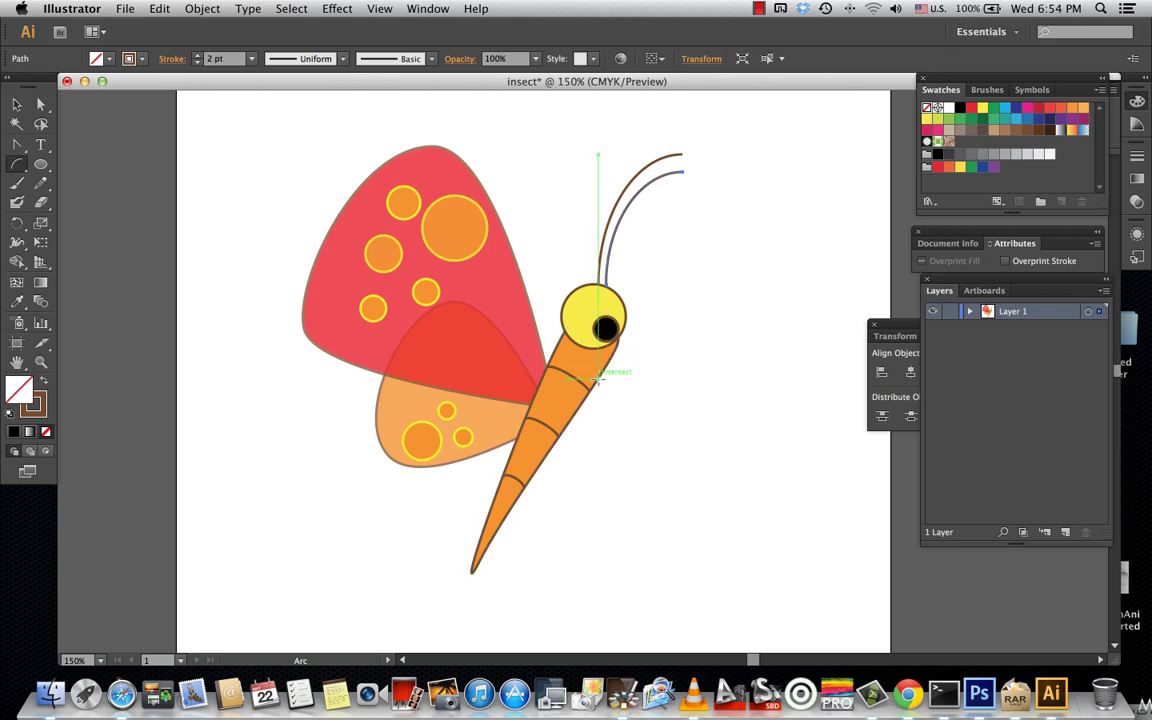
mouse_move(606, 347)
mouse_down()
mouse_move(731, 343)
mouse_move(689, 274)
mouse_up()
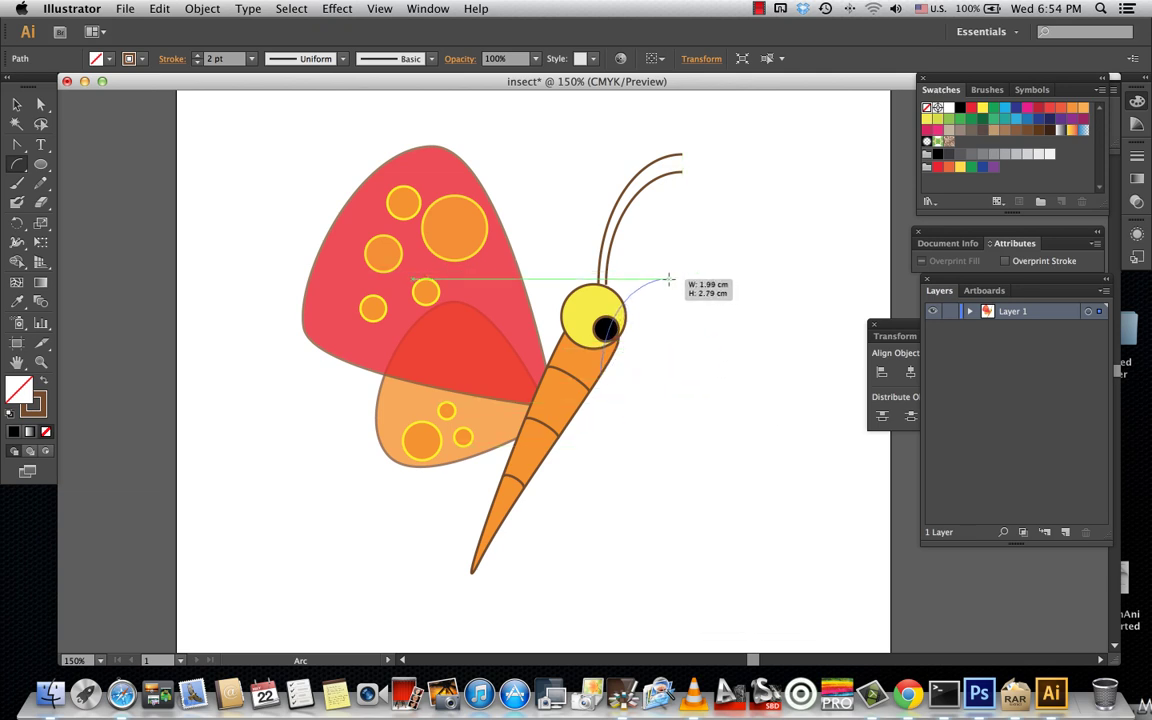
drag(689, 274, 668, 279)
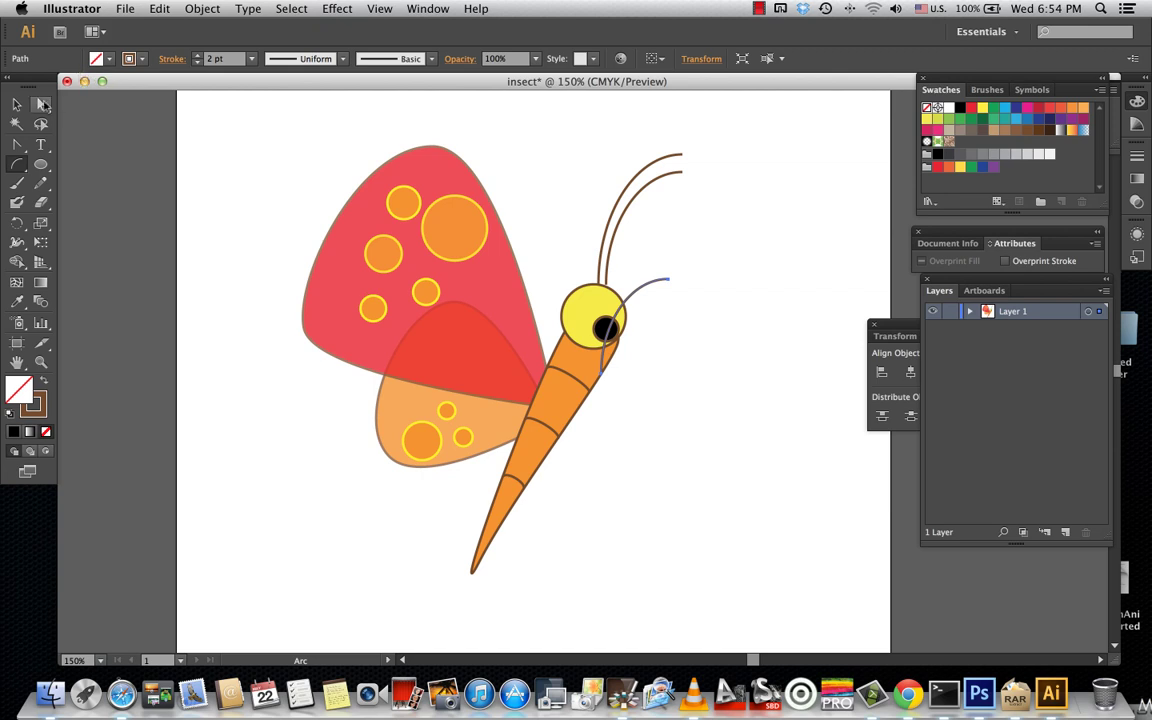
Rotate the leg arc to slant downward and place it against the body's side
click(16, 103)
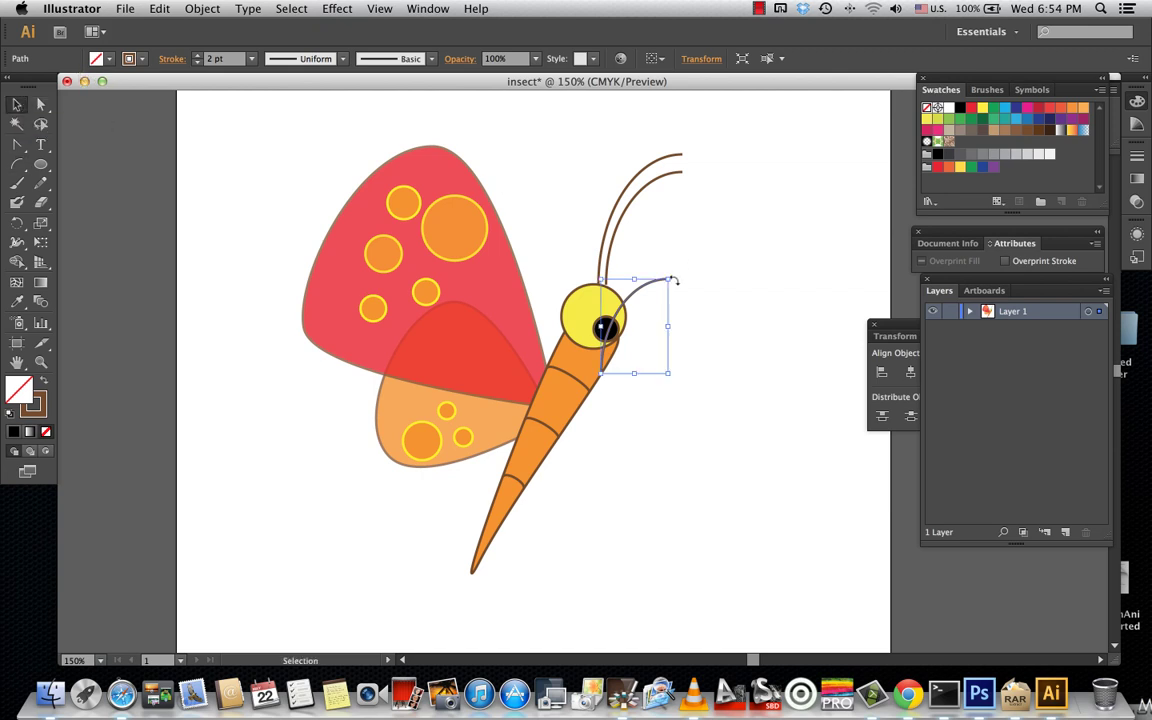
drag(675, 282, 715, 337)
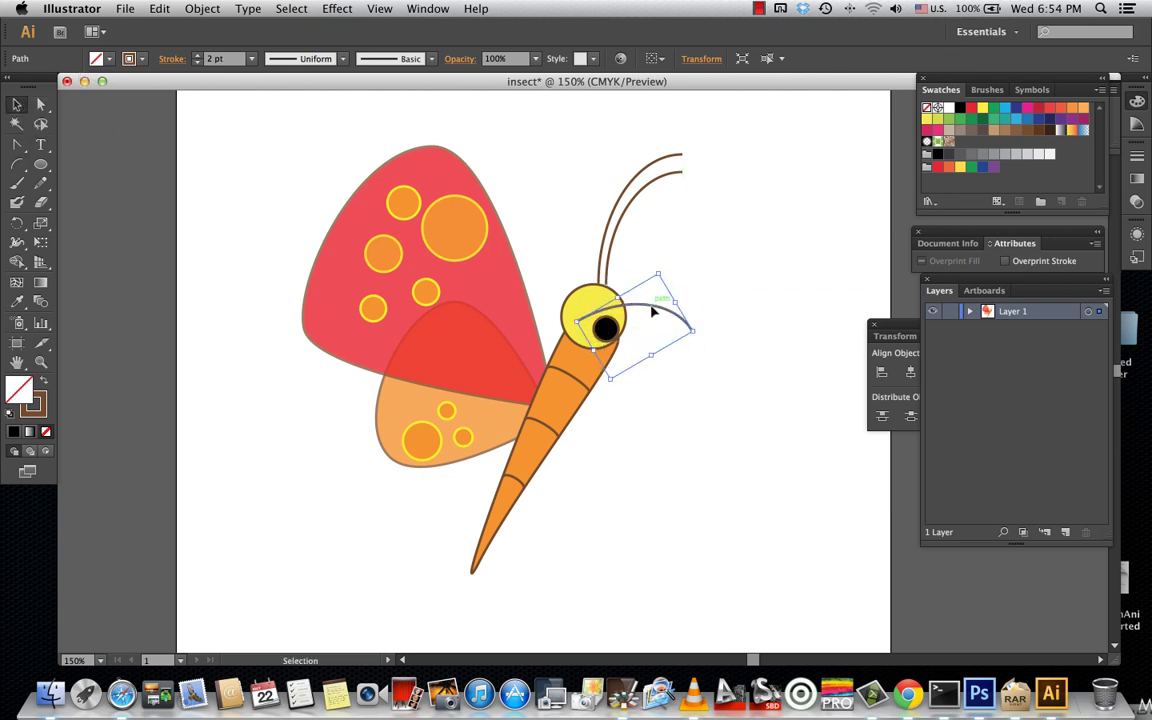
drag(656, 311, 711, 409)
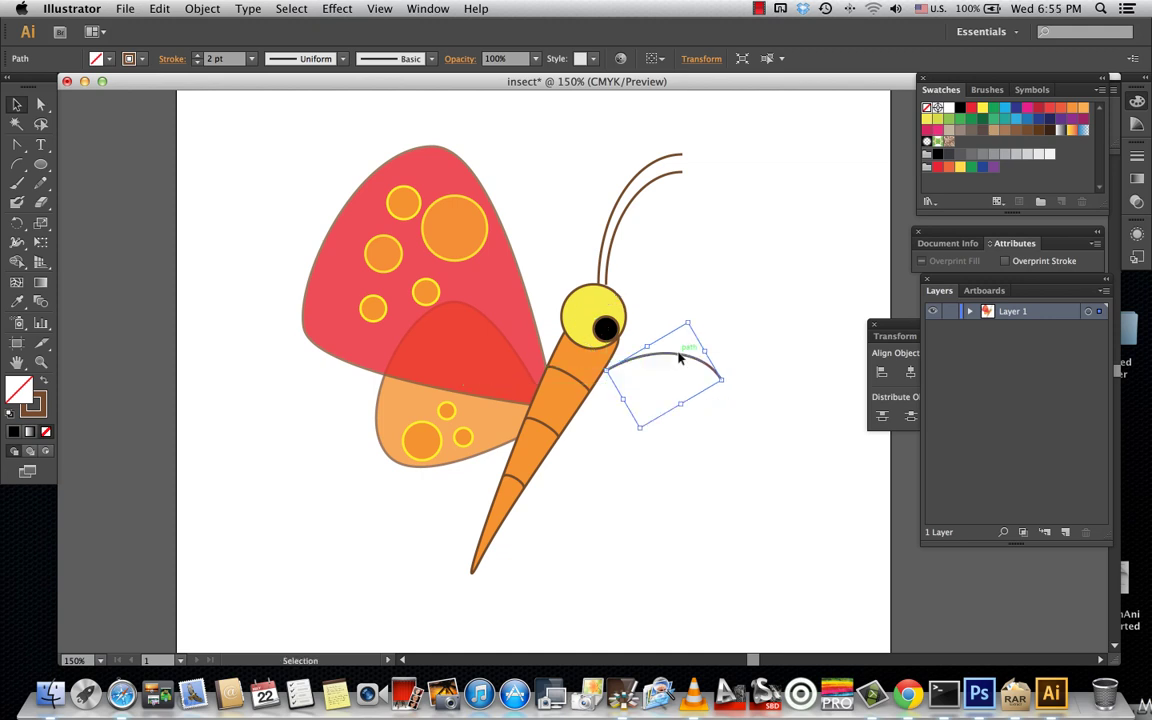
drag(679, 358, 676, 358)
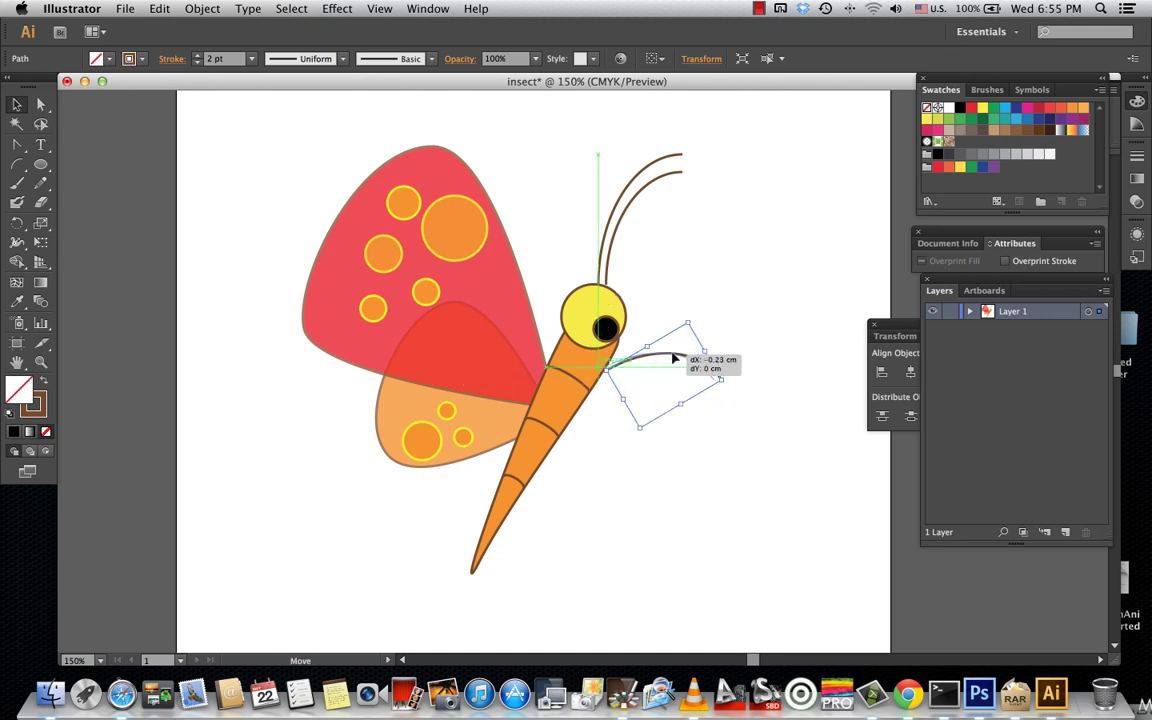
drag(676, 358, 672, 356)
click(682, 289)
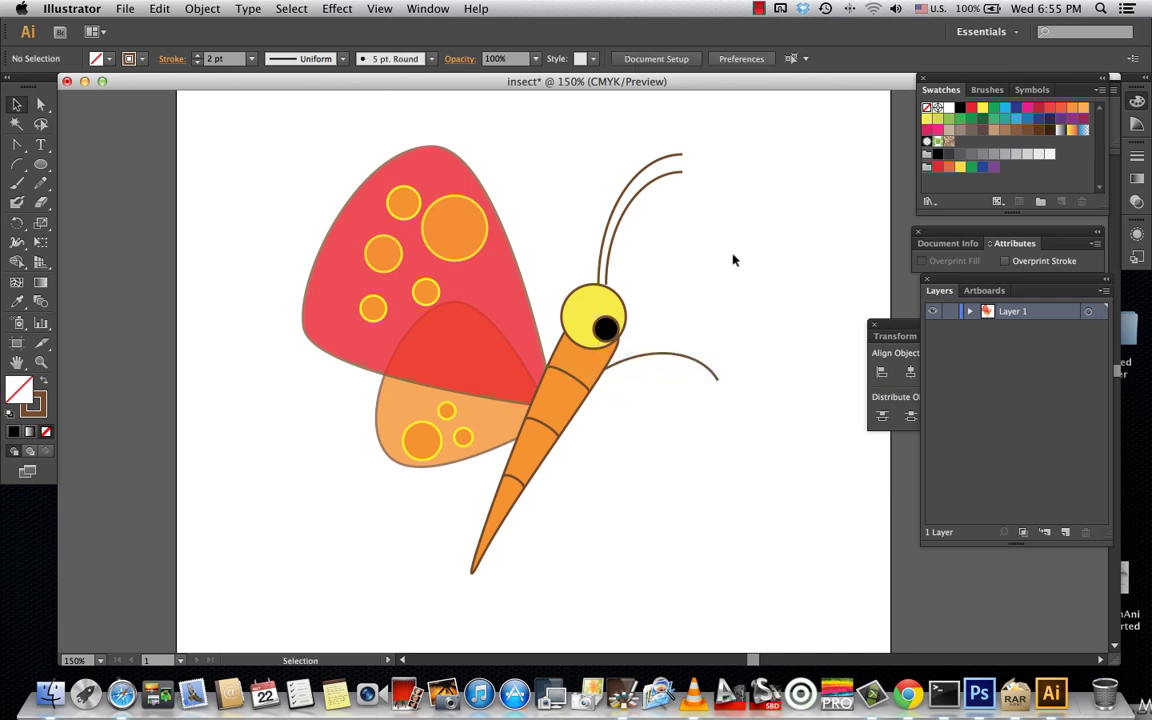
click(698, 364)
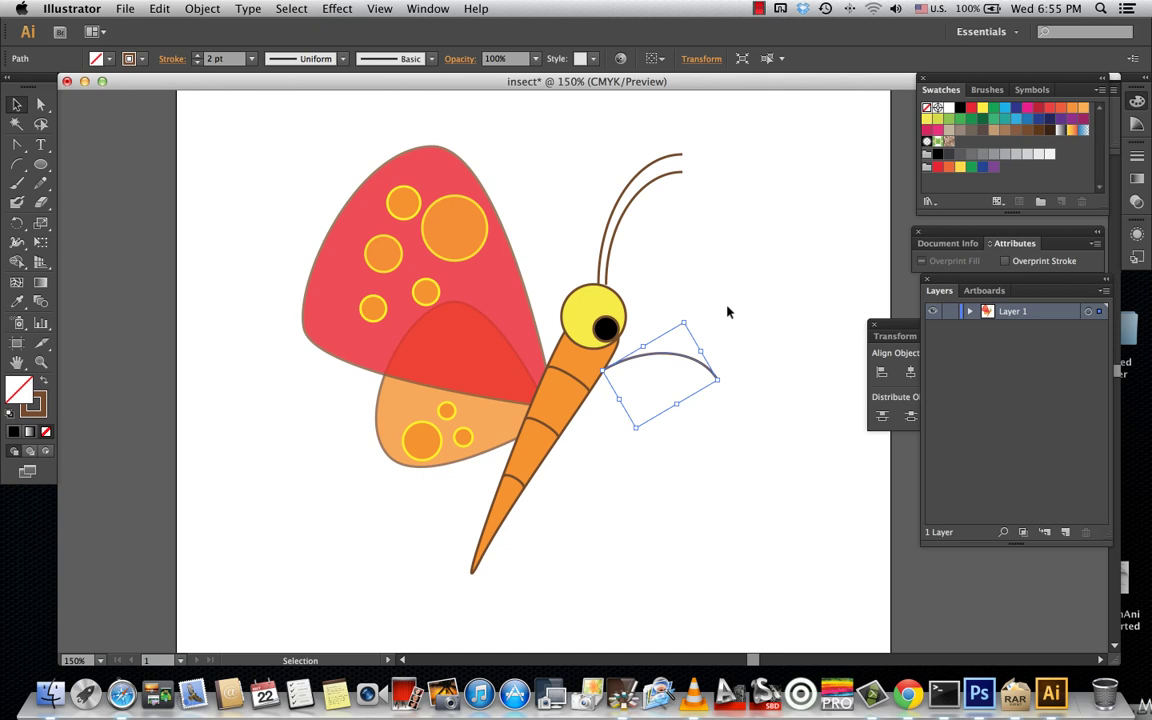
Copy and paste the leg, then move the duplicate to the right of the body
click(157, 11)
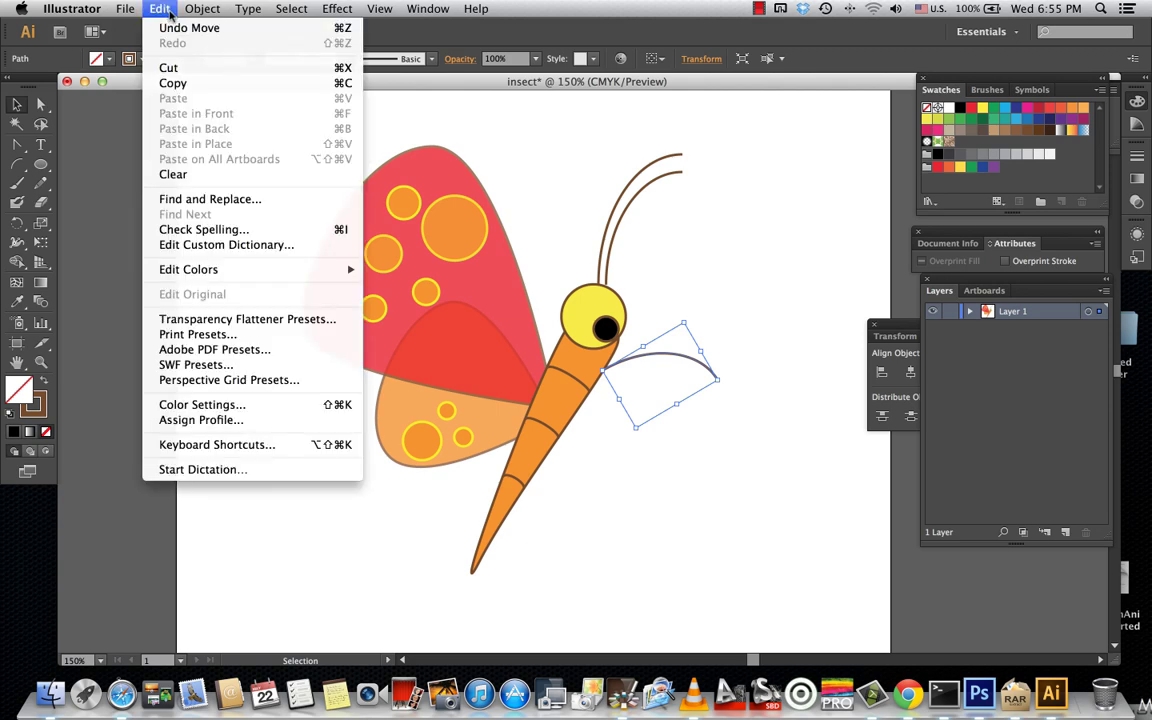
click(187, 84)
click(159, 9)
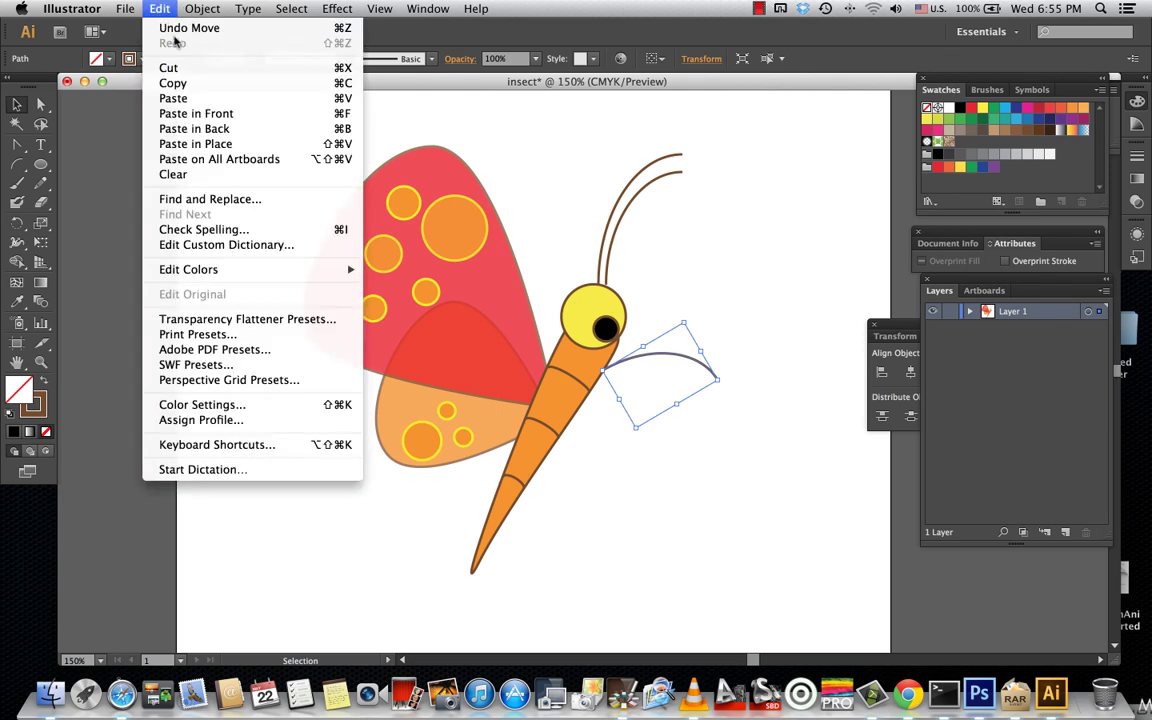
click(197, 100)
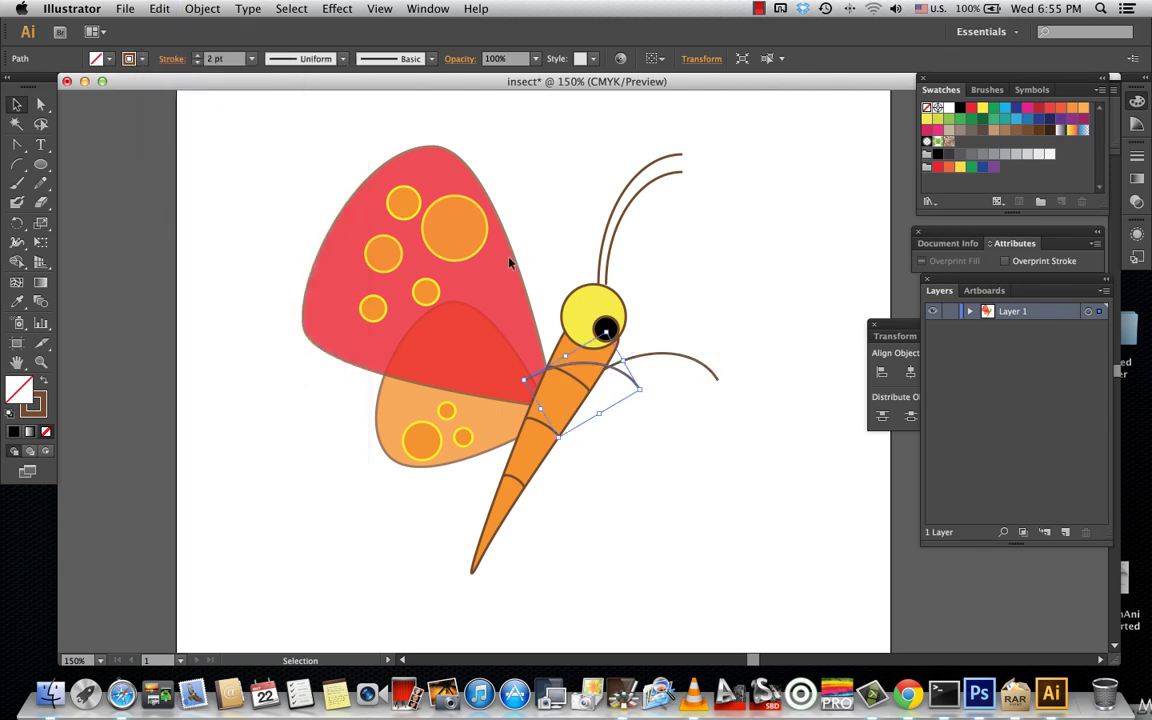
drag(591, 368, 660, 374)
click(690, 297)
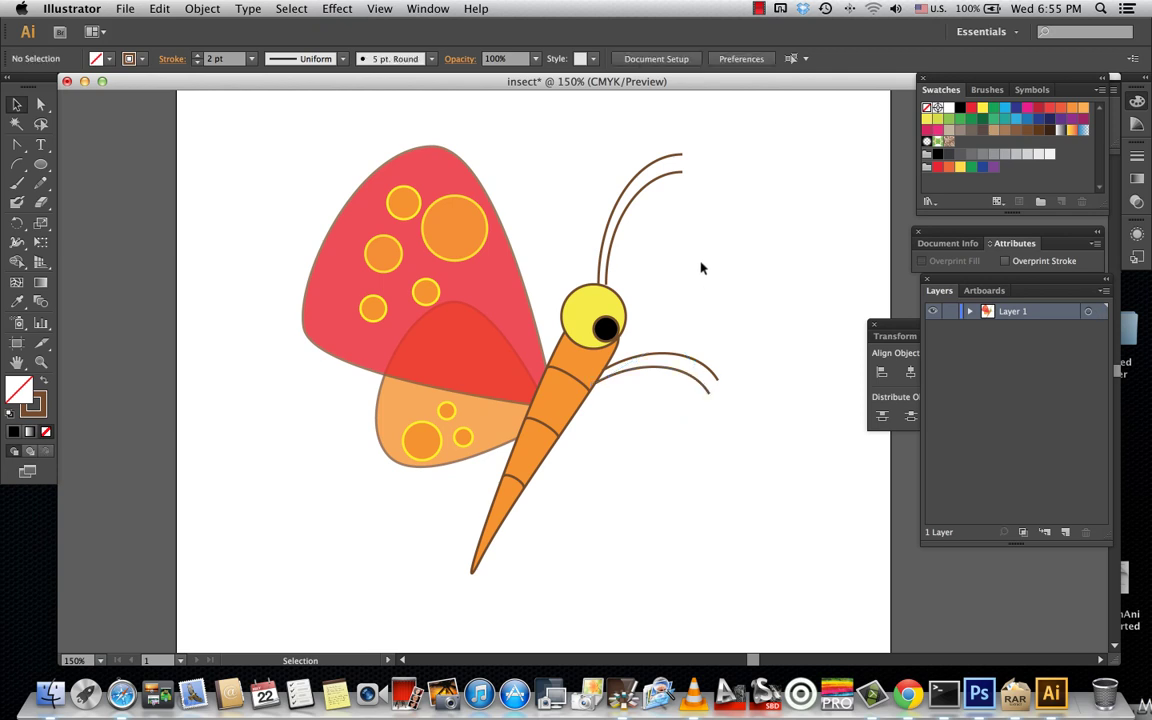
Draw a new arc leg out from the body and rotate it counter-clockwise
alt+click(18, 164)
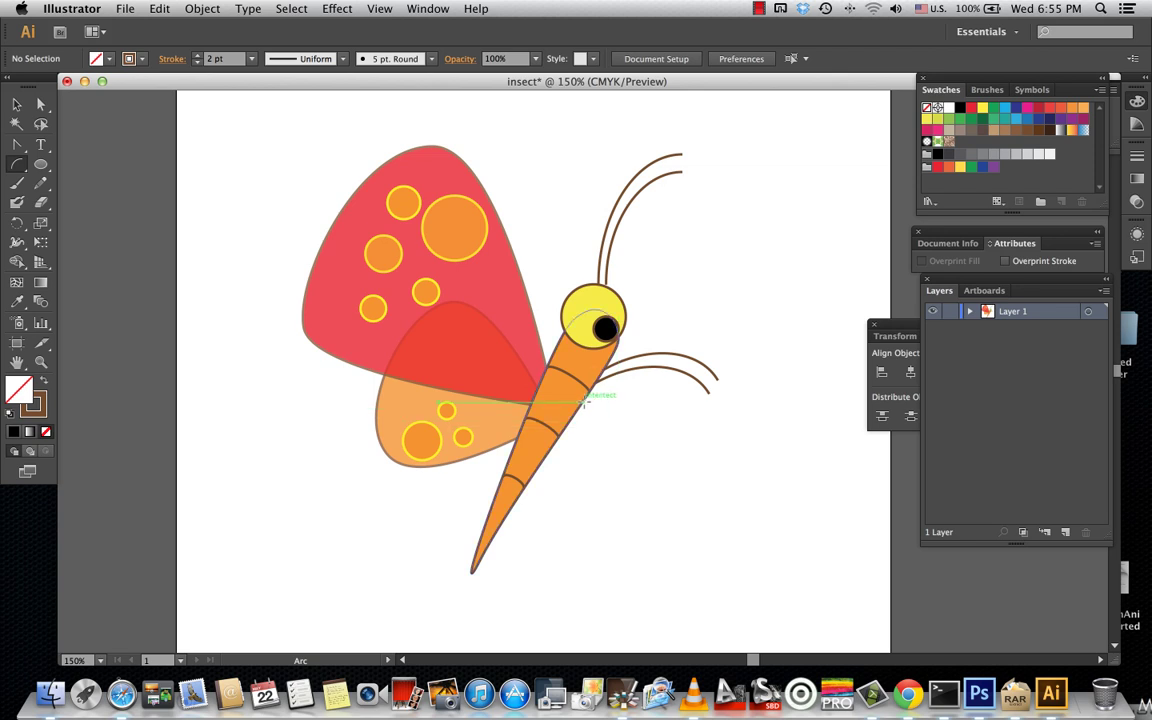
mouse_move(583, 400)
mouse_down()
mouse_move(655, 342)
mouse_move(652, 328)
mouse_up()
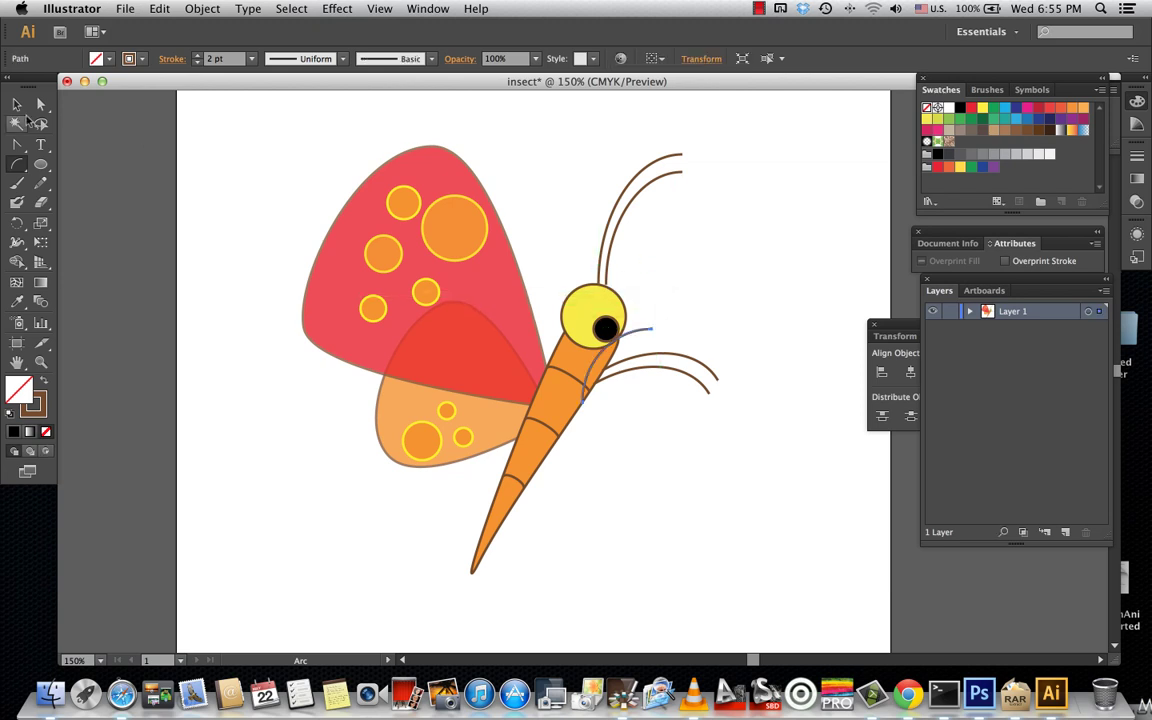
click(17, 105)
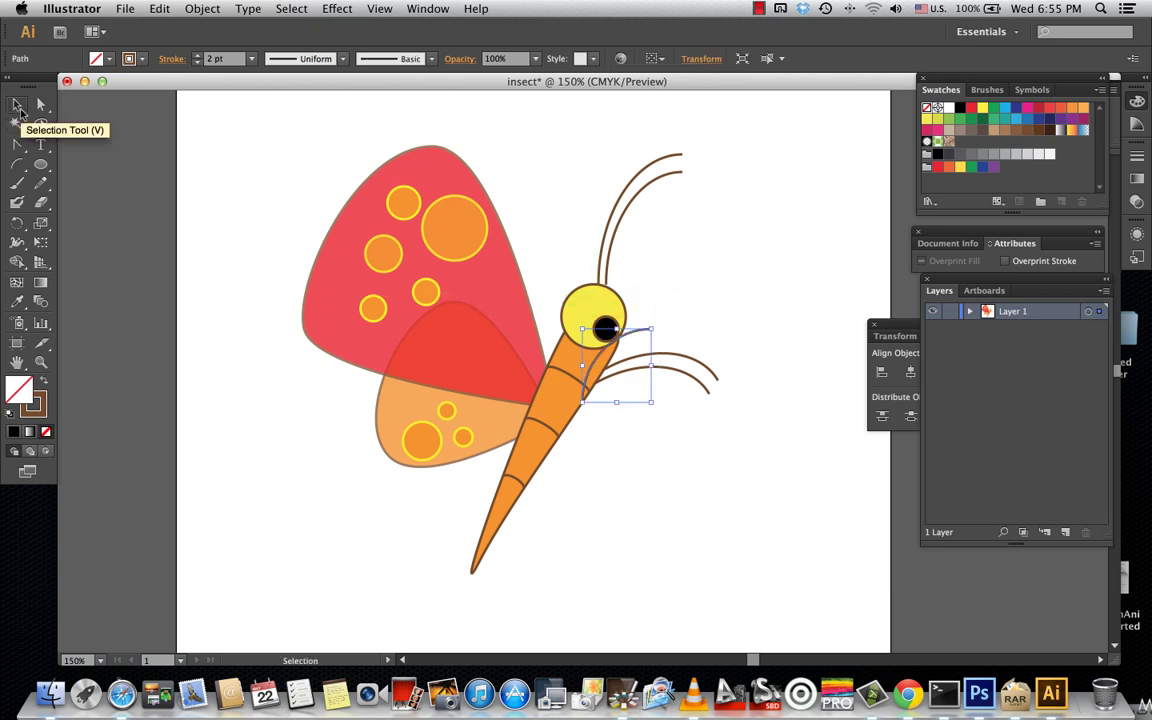
mouse_move(658, 328)
mouse_down()
mouse_move(627, 356)
mouse_move(655, 454)
mouse_up()
click(676, 329)
Copy and paste the new arc leg and place the duplicate among the other legs
click(662, 408)
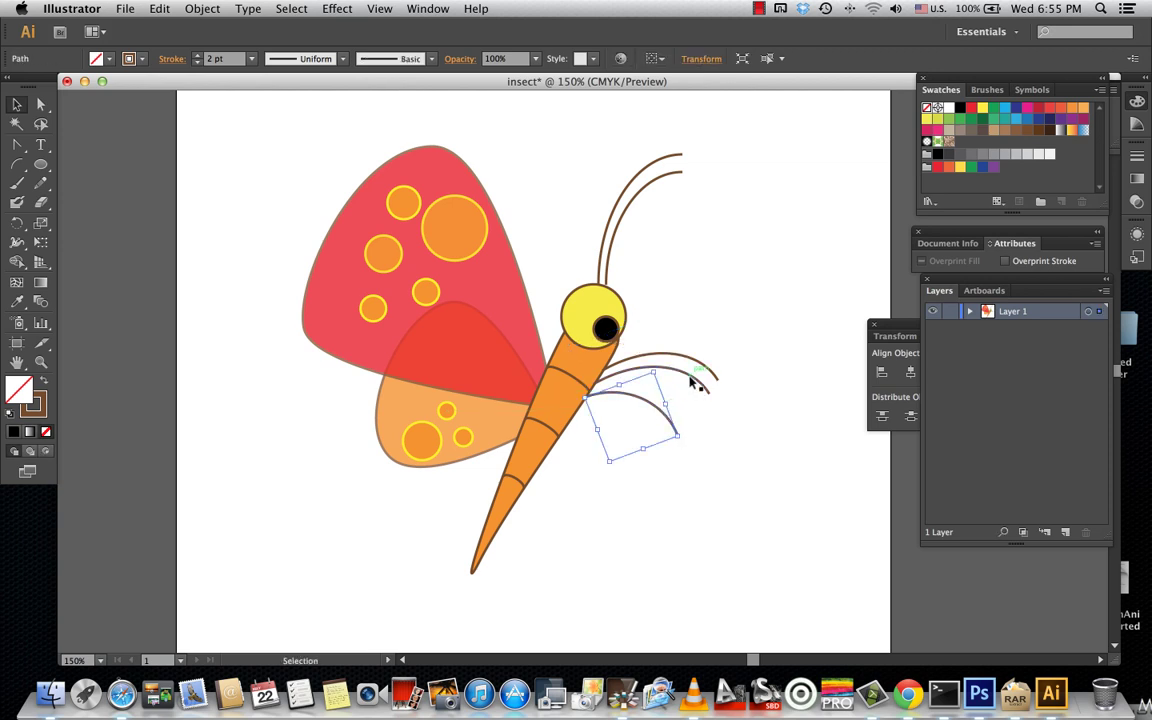
click(156, 10)
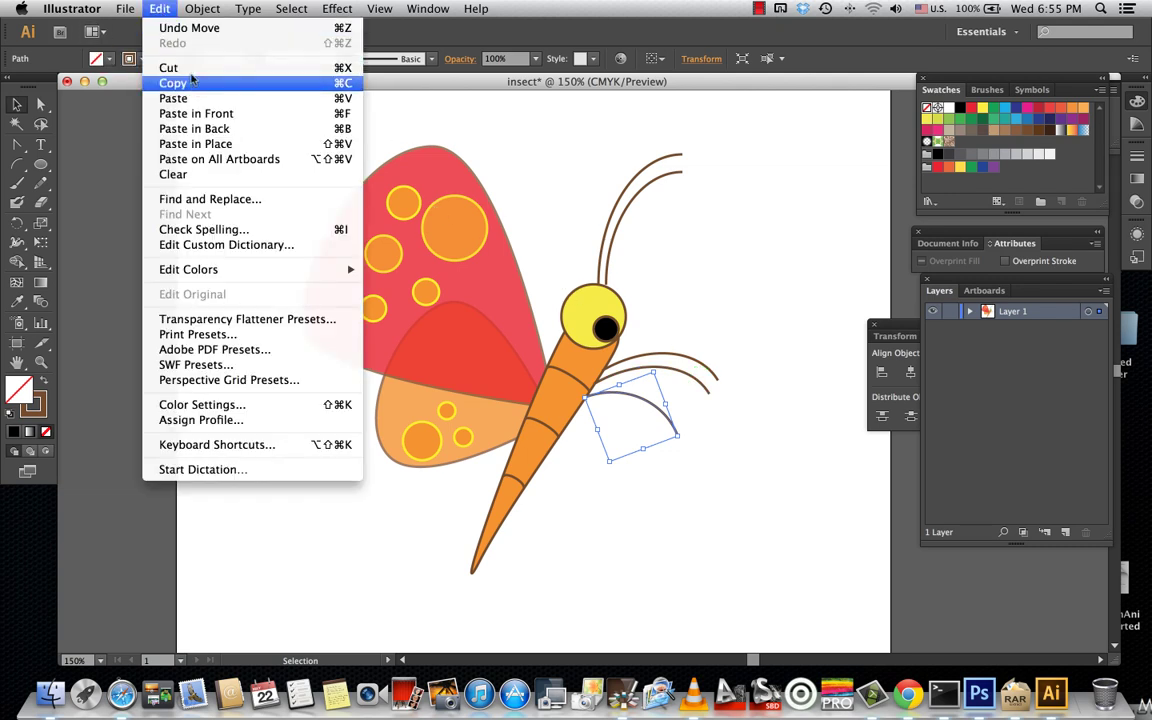
click(182, 83)
click(152, 12)
click(175, 98)
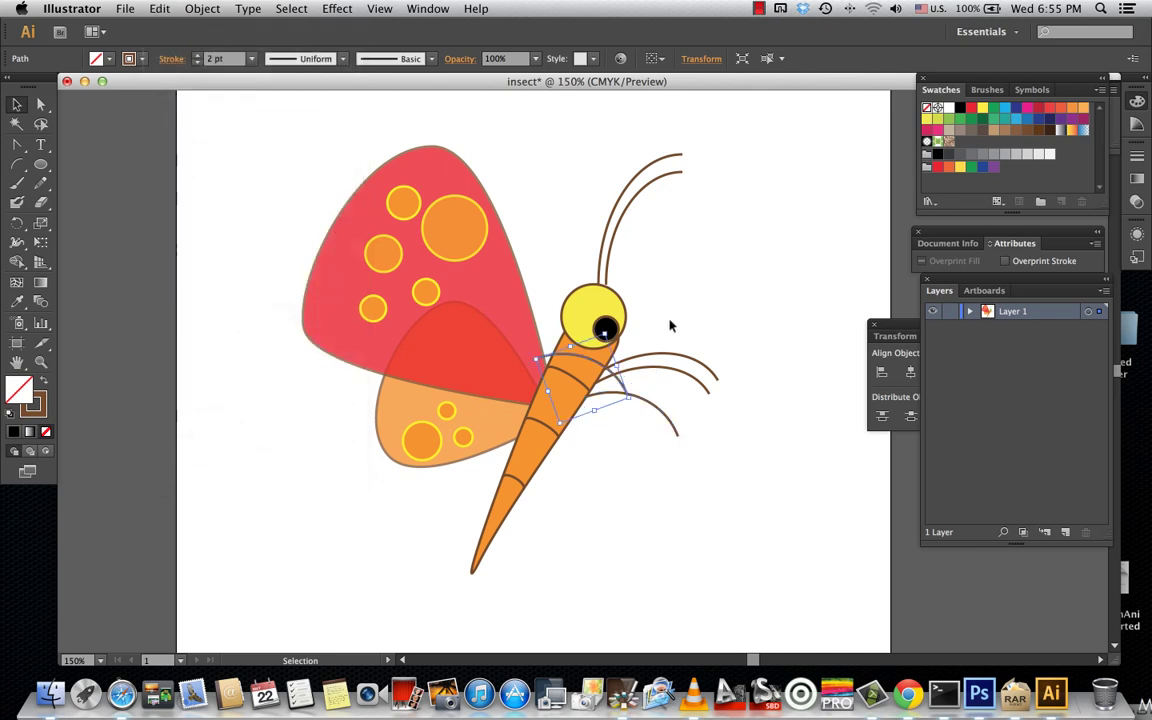
drag(590, 365, 630, 412)
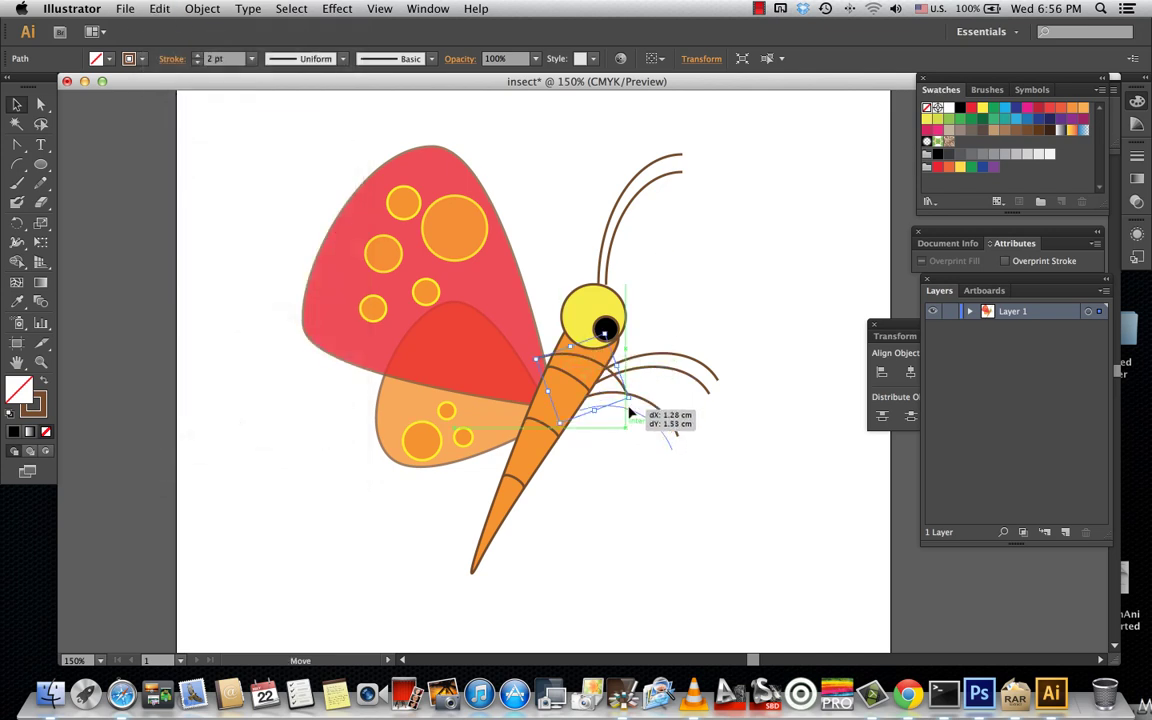
drag(630, 412, 635, 408)
click(674, 295)
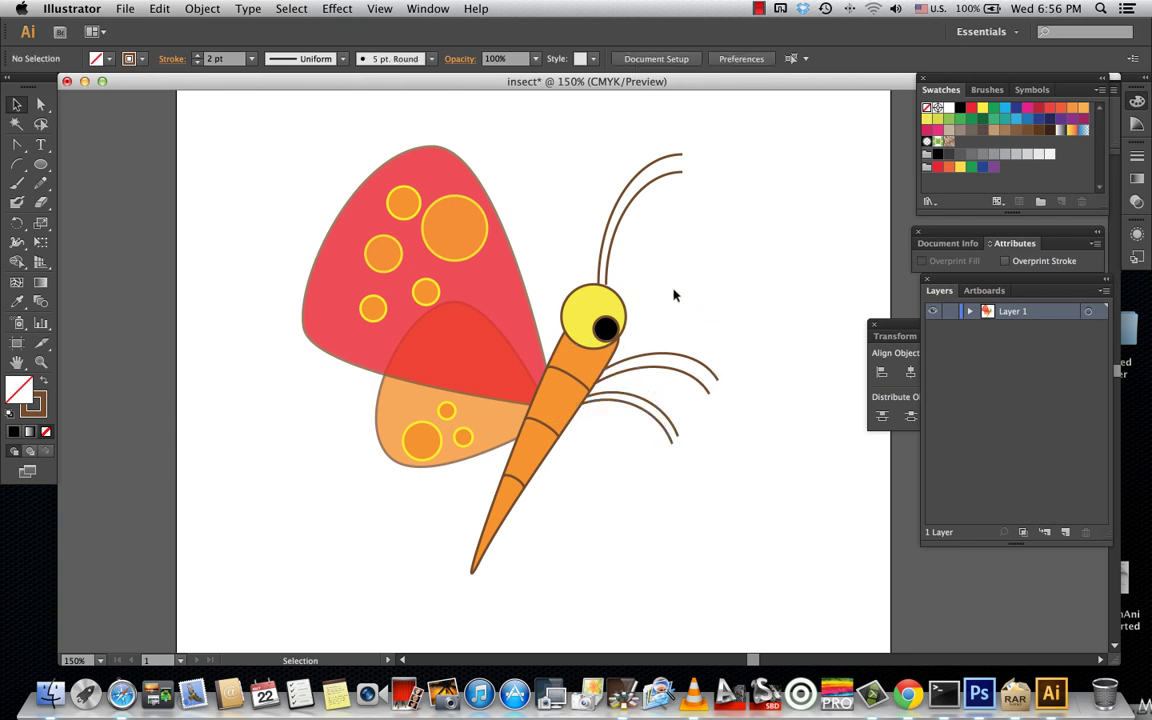
Draw an arc leg down from the lower body, rotate it and nudge it left
alt+click(18, 165)
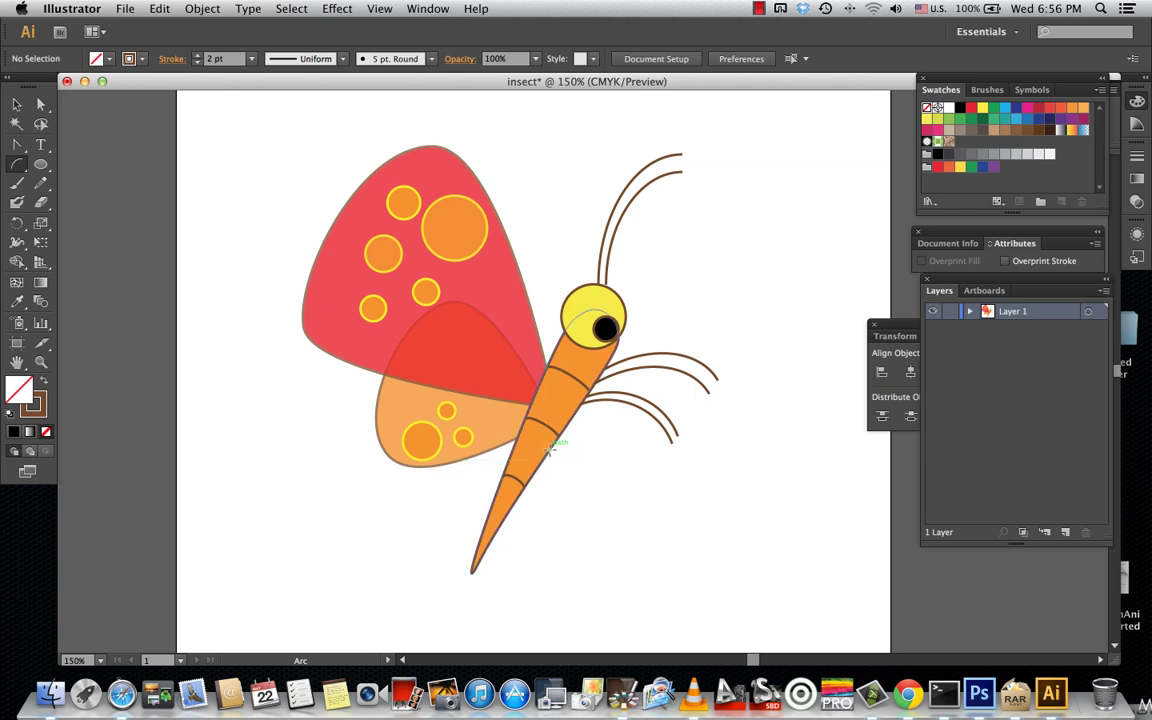
drag(549, 447, 590, 532)
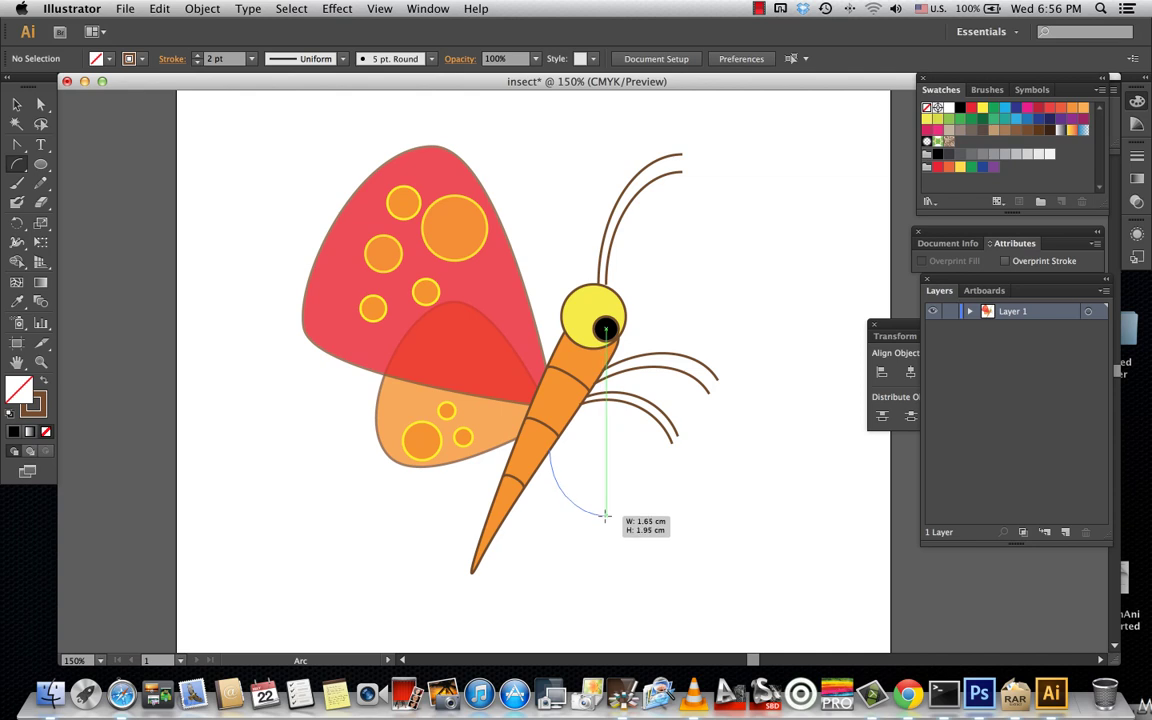
drag(590, 532, 607, 514)
click(16, 104)
click(552, 465)
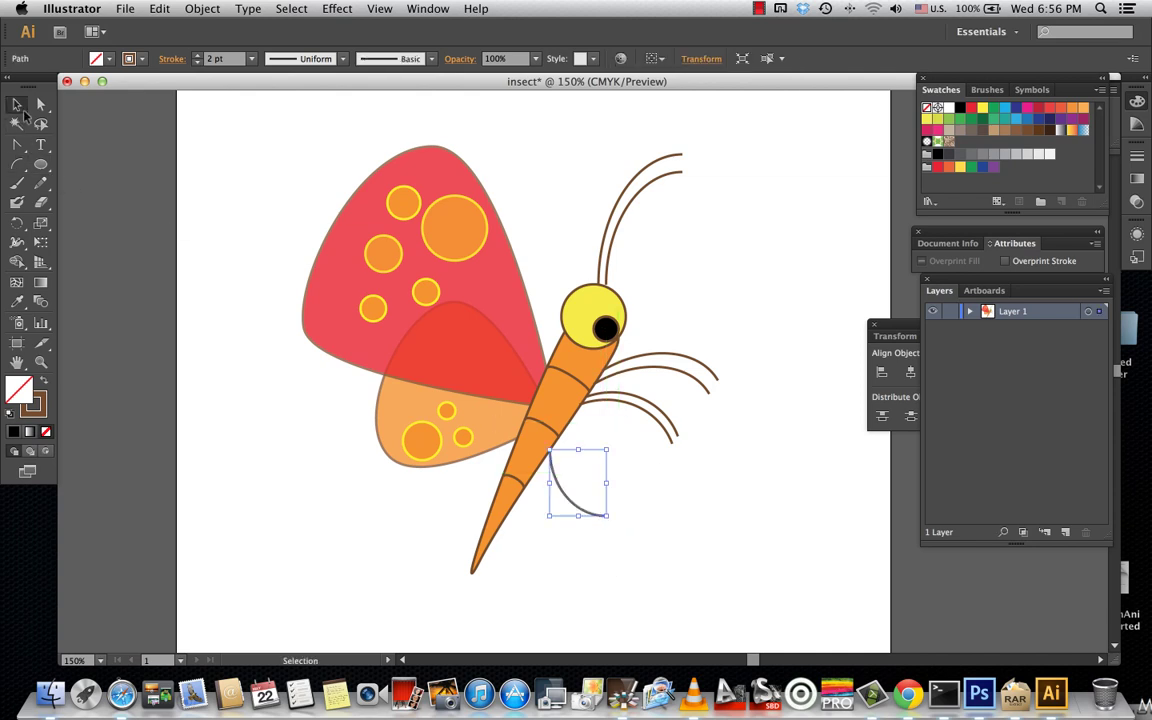
drag(614, 516, 584, 506)
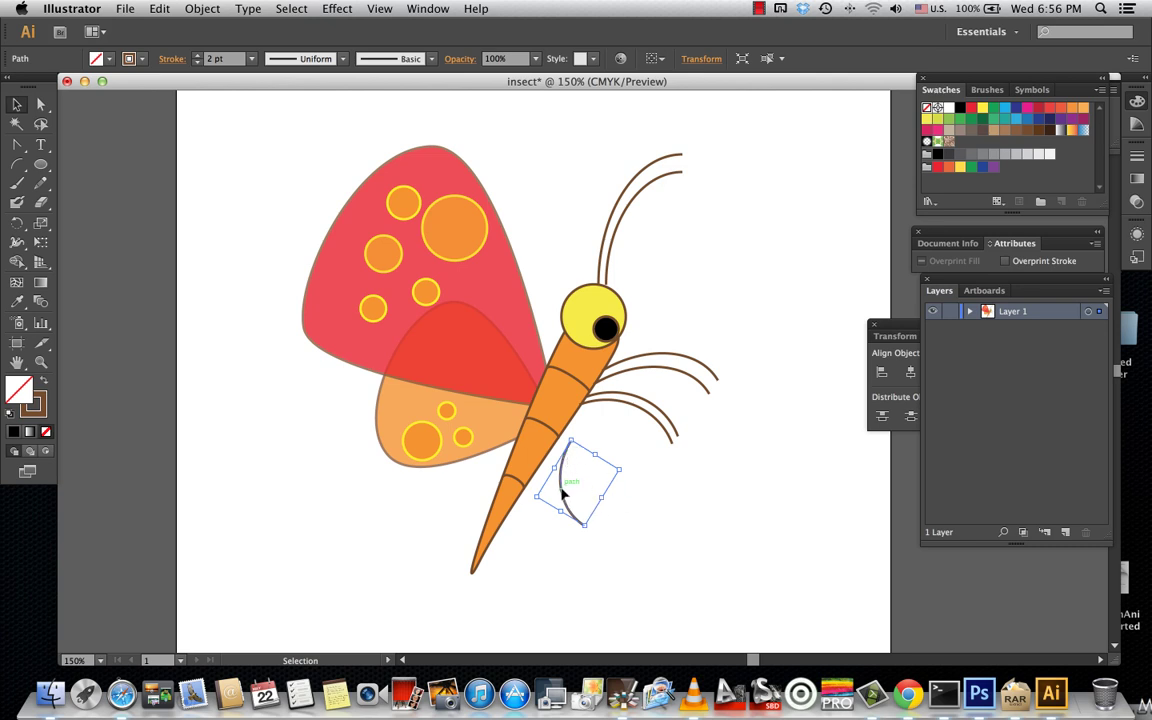
drag(554, 499, 541, 503)
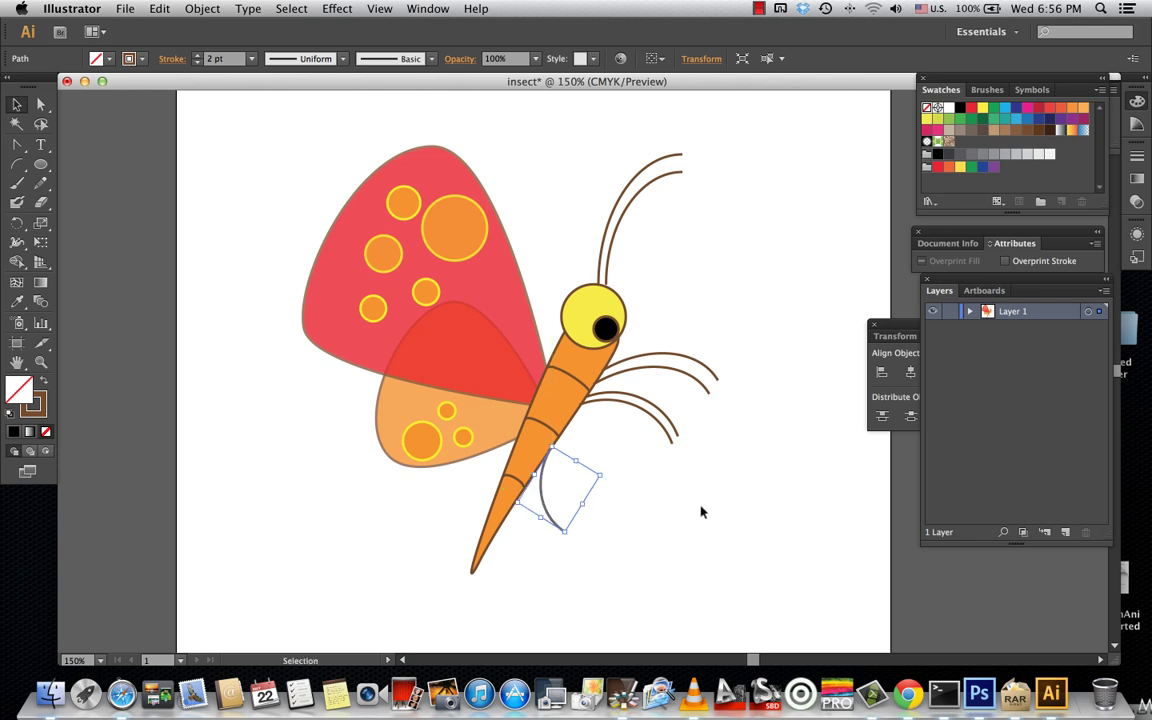
click(658, 504)
Copy and paste the lower leg and place the duplicate beside it toward the tail
click(553, 522)
click(157, 10)
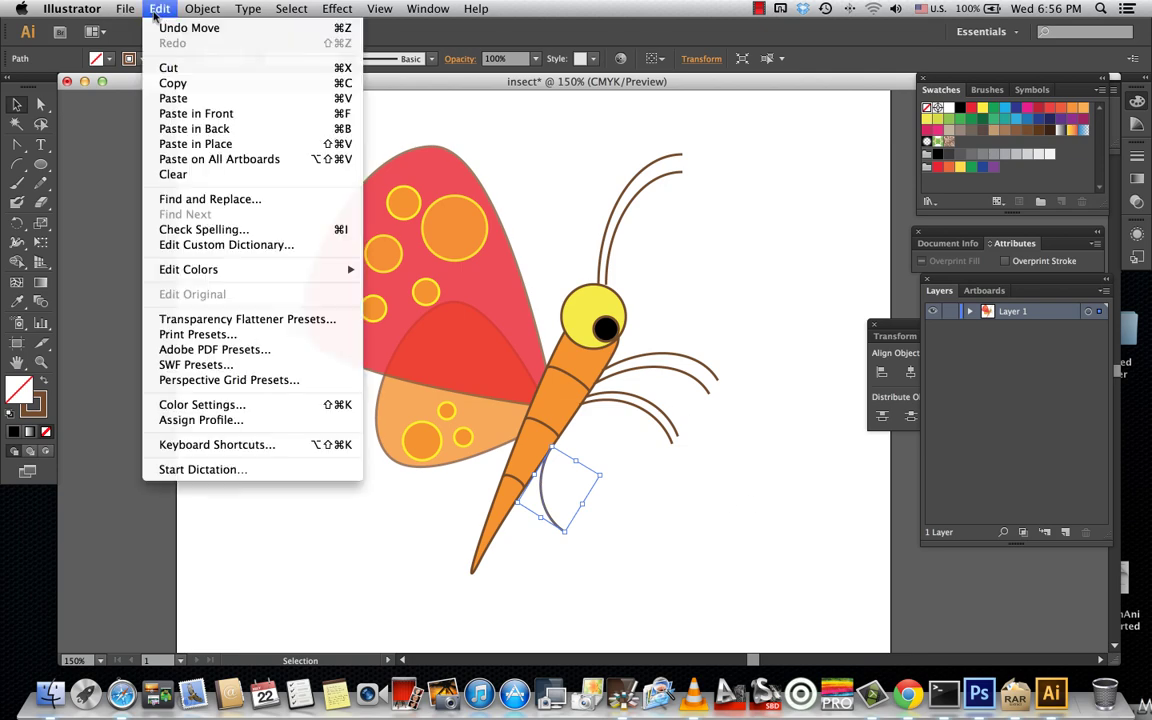
click(177, 86)
click(158, 9)
click(193, 101)
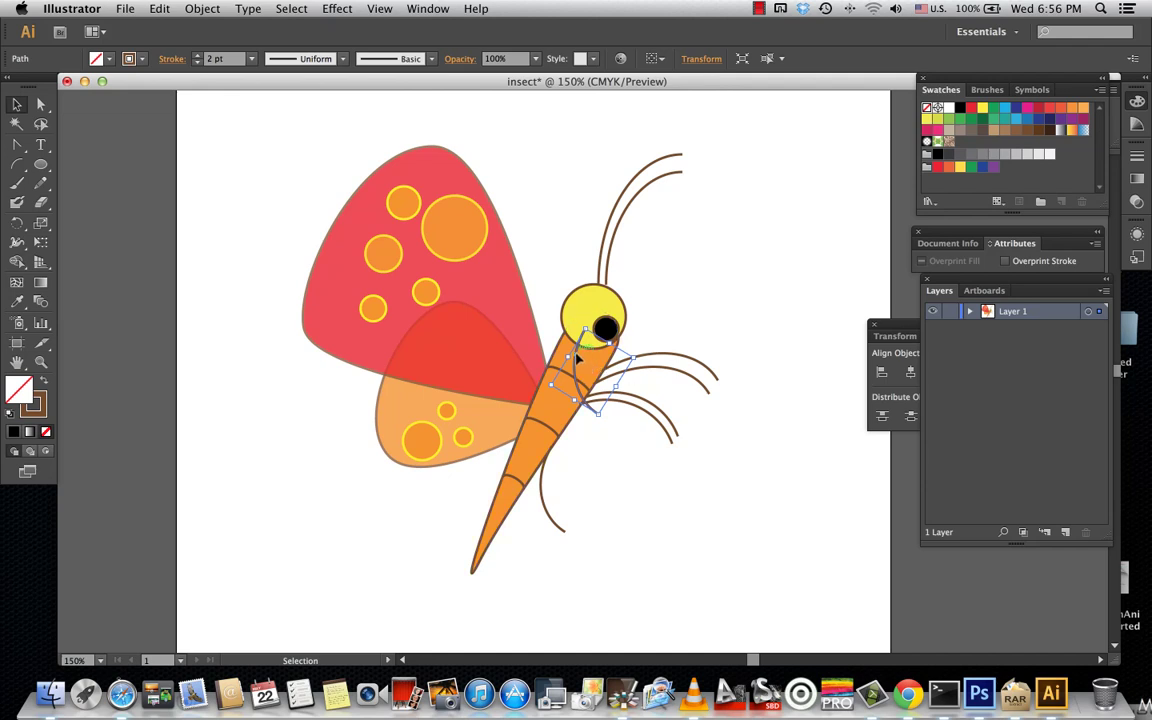
mouse_move(577, 362)
mouse_down()
mouse_move(538, 527)
mouse_move(537, 490)
mouse_up()
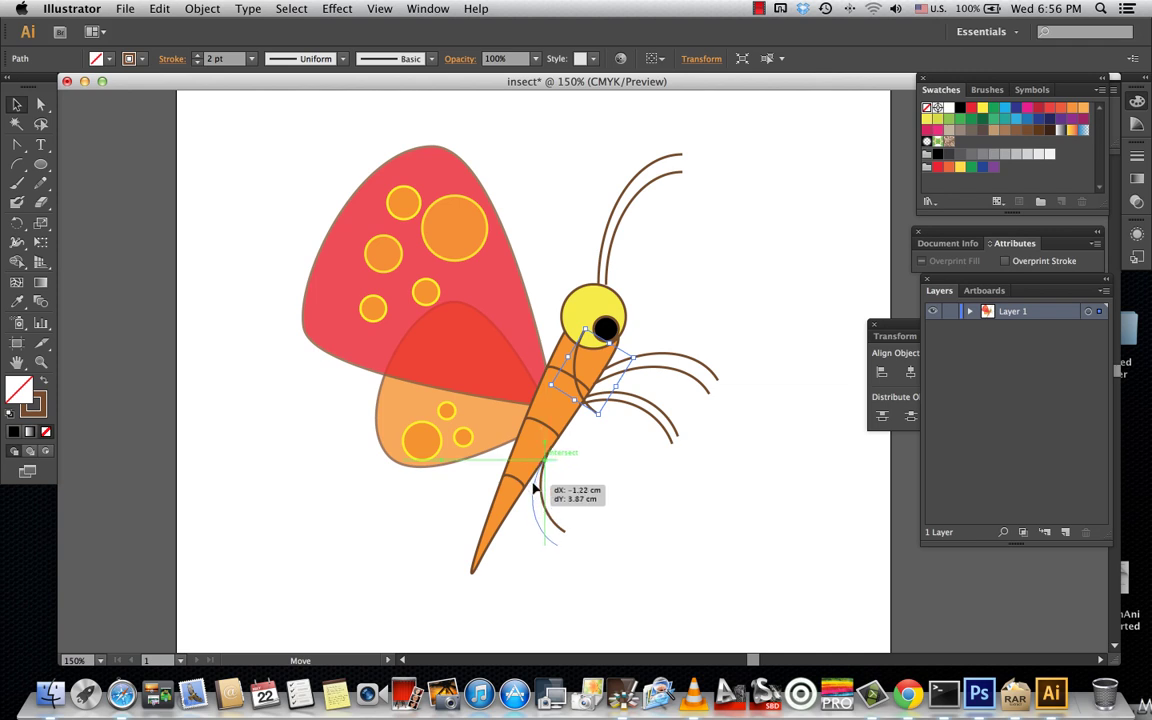
drag(535, 488, 537, 490)
click(714, 486)
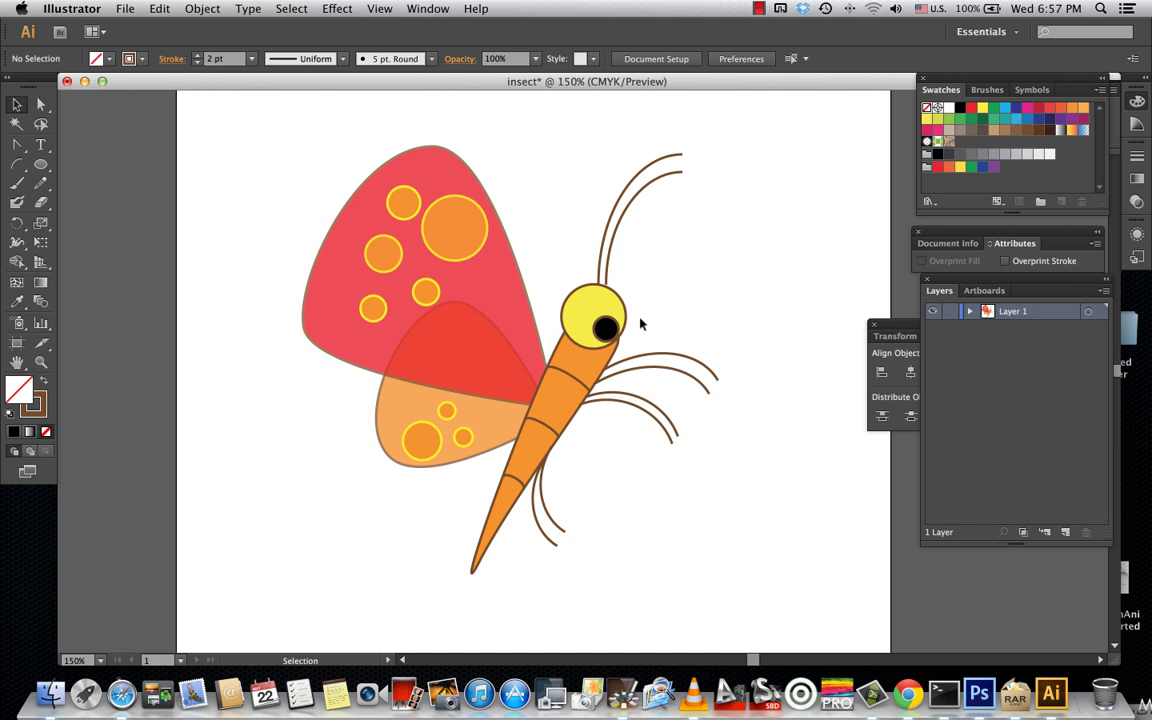
Copy the yellow eye circle and black pupil, and paste a duplicate beside the head
click(608, 330)
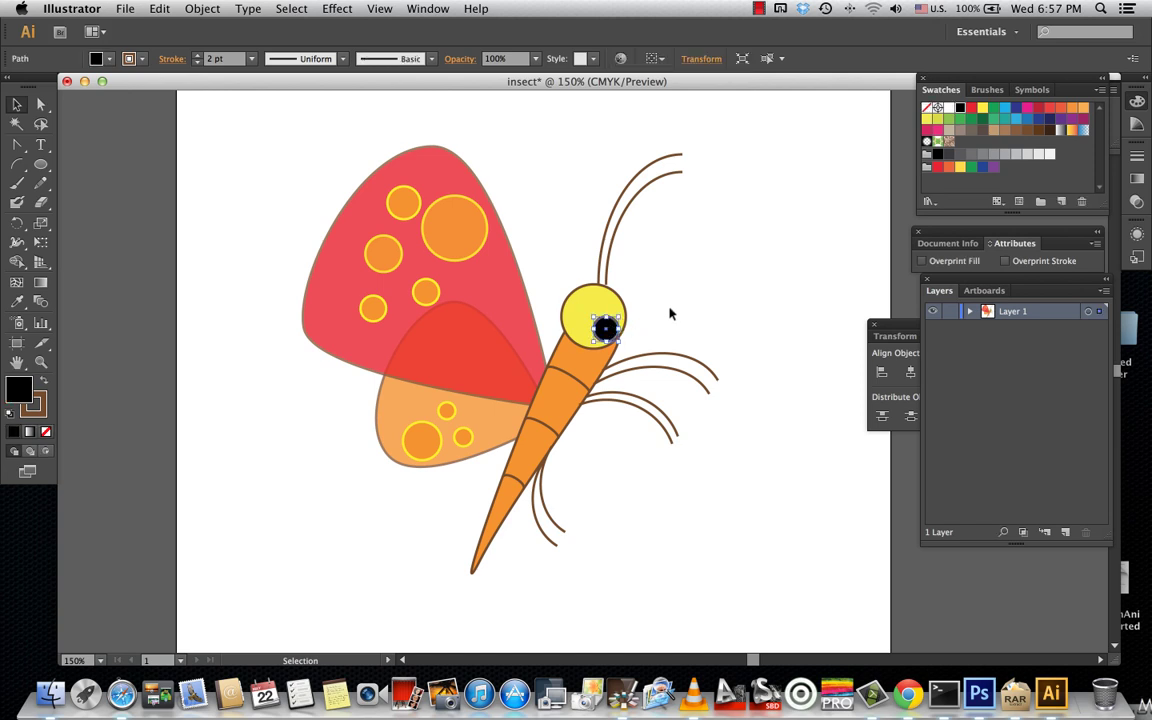
shift+click(622, 306)
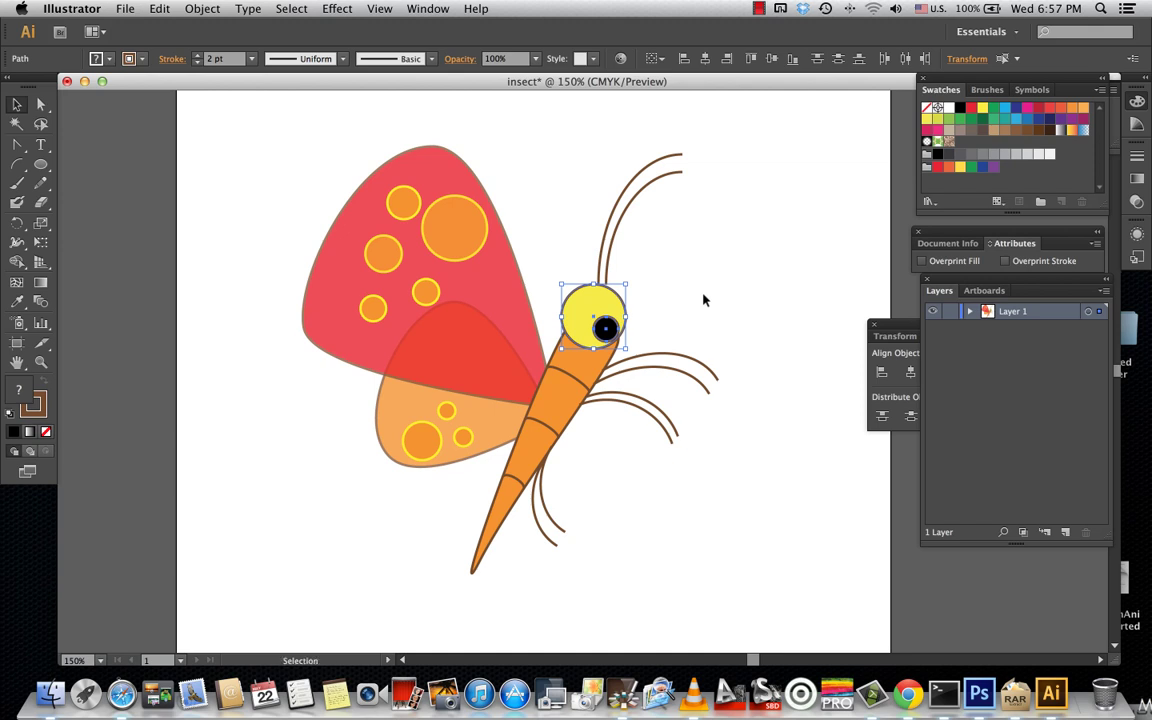
click(160, 10)
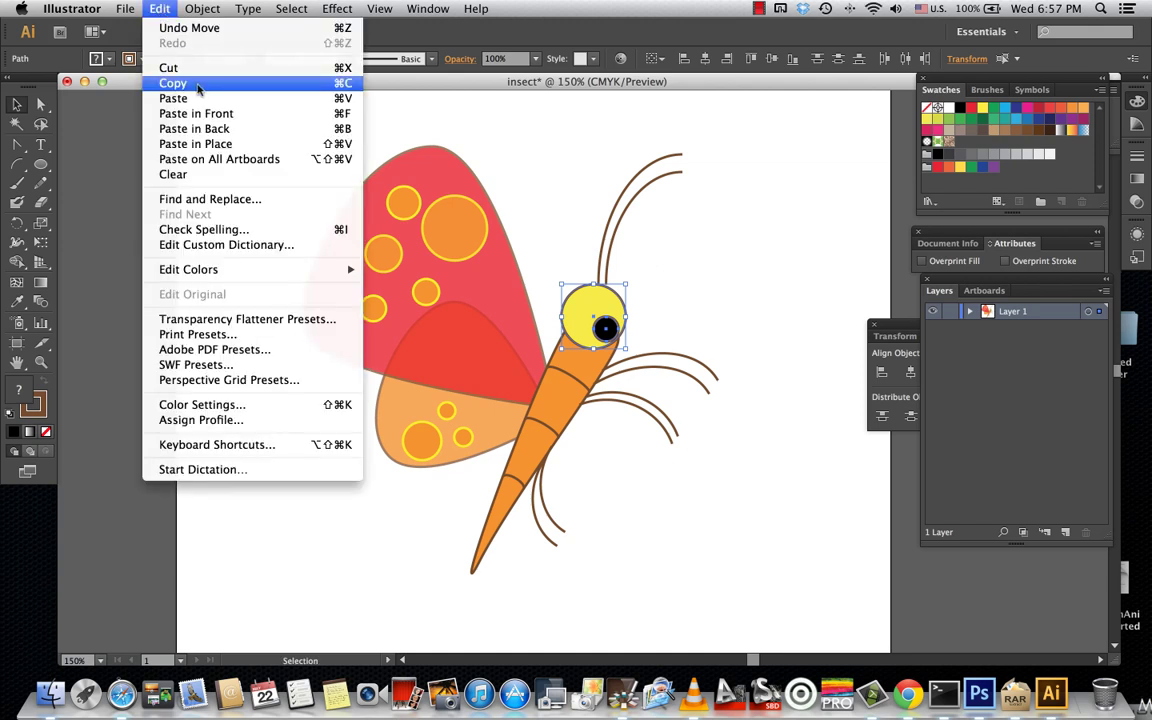
click(148, 12)
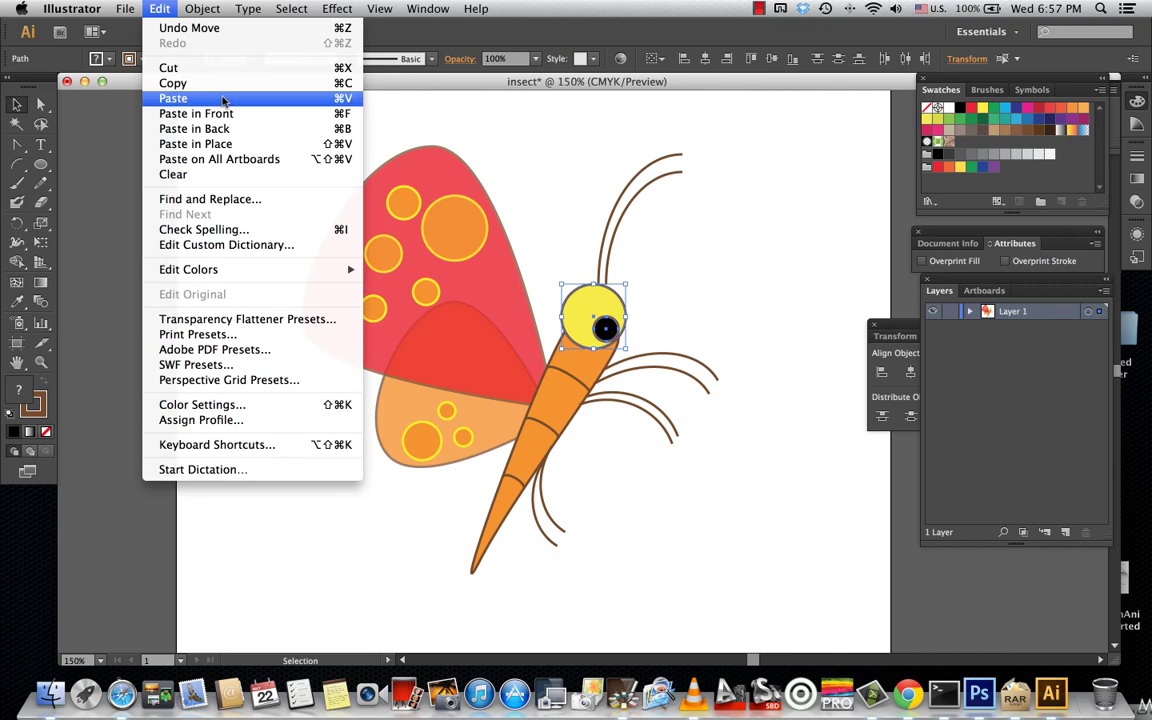
click(222, 98)
drag(601, 362, 681, 276)
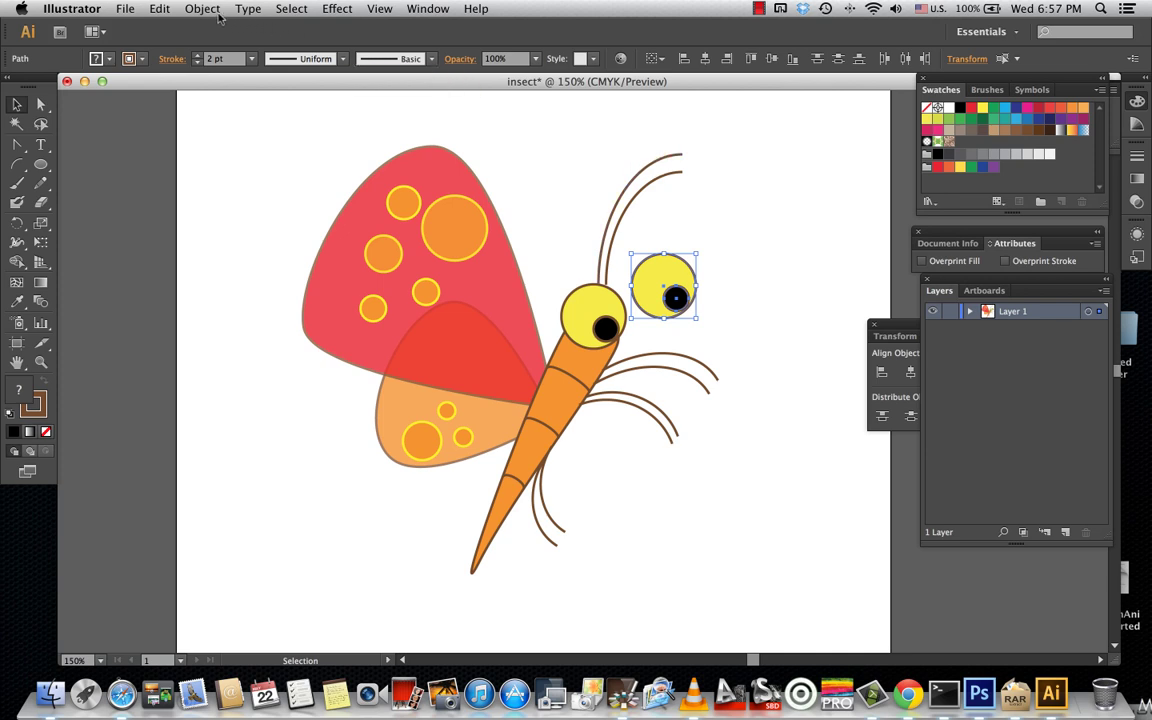
drag(690, 281, 703, 288)
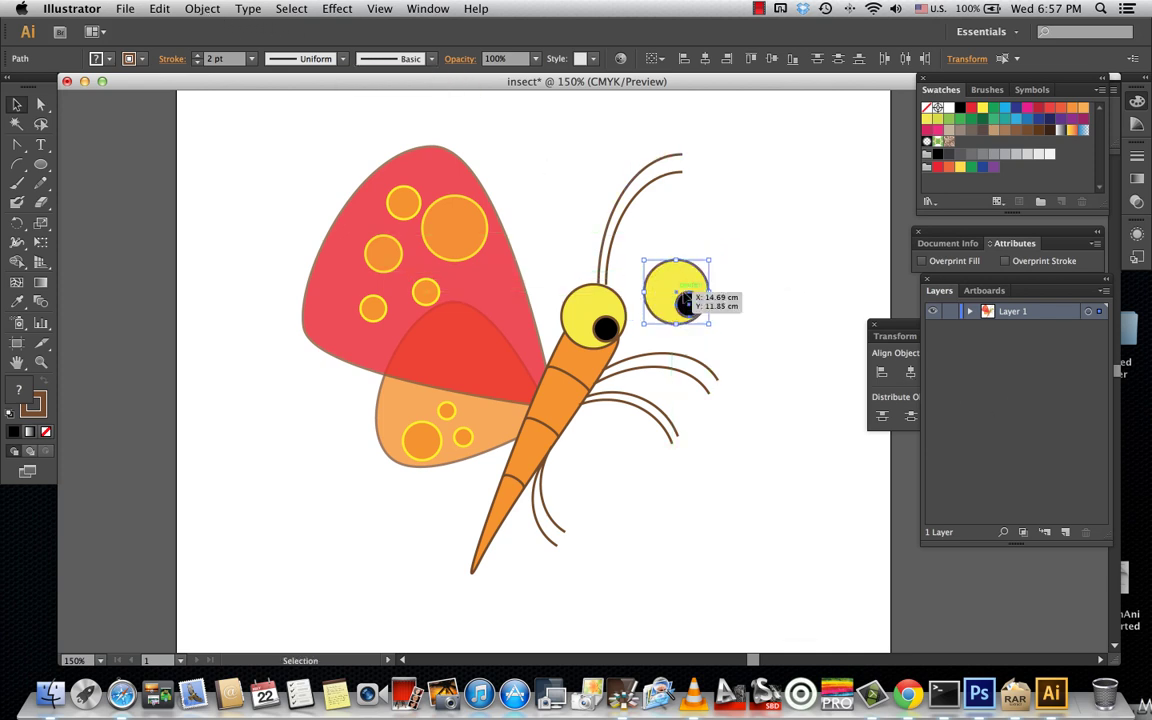
Group the second eye, move it onto the head, and send it behind the first eye
click(202, 9)
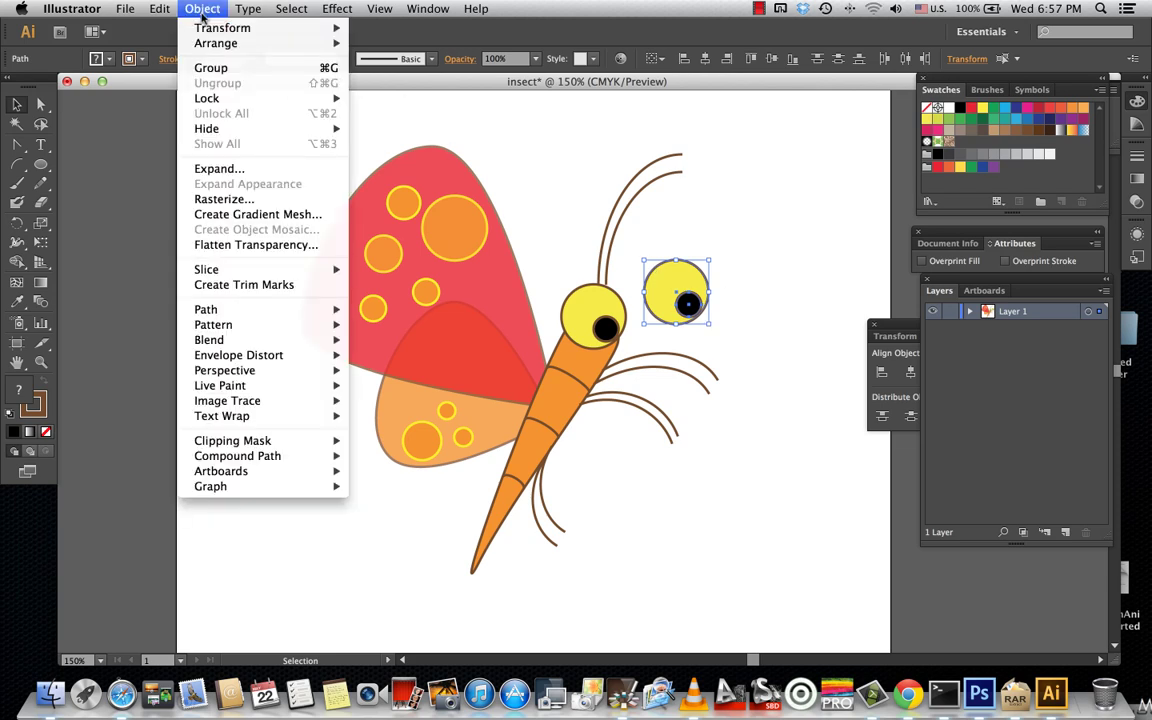
click(210, 68)
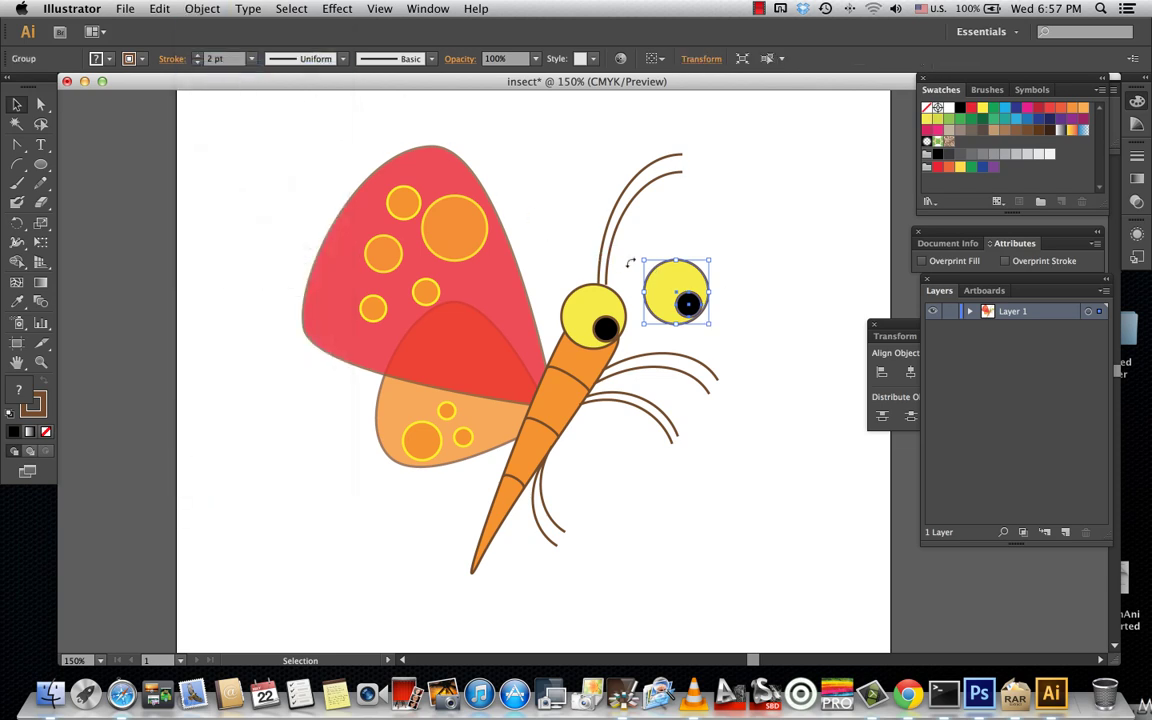
drag(693, 279, 625, 304)
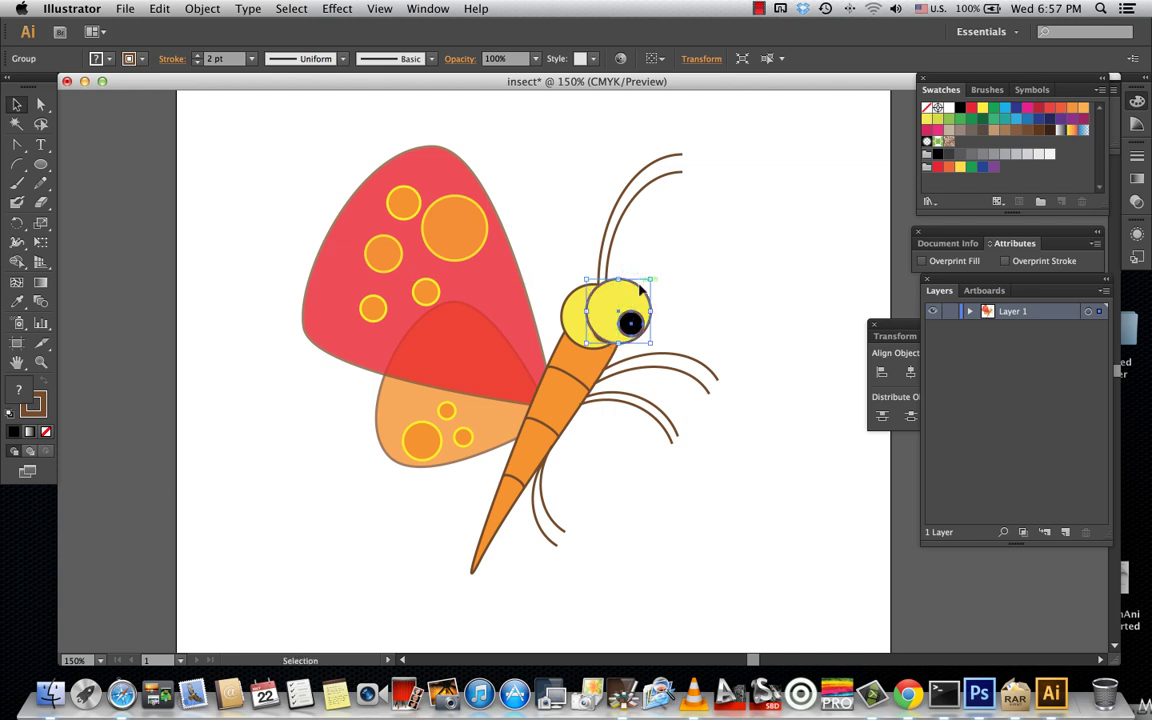
click(204, 12)
mouse_move(216, 43)
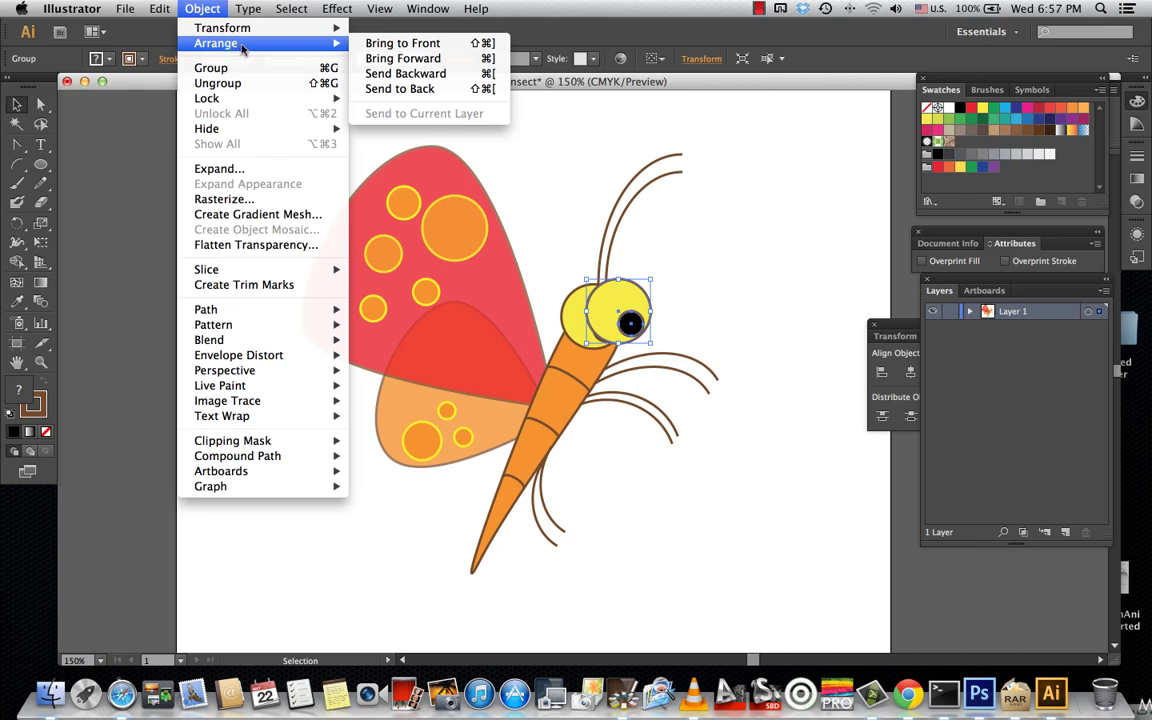
click(381, 88)
click(712, 276)
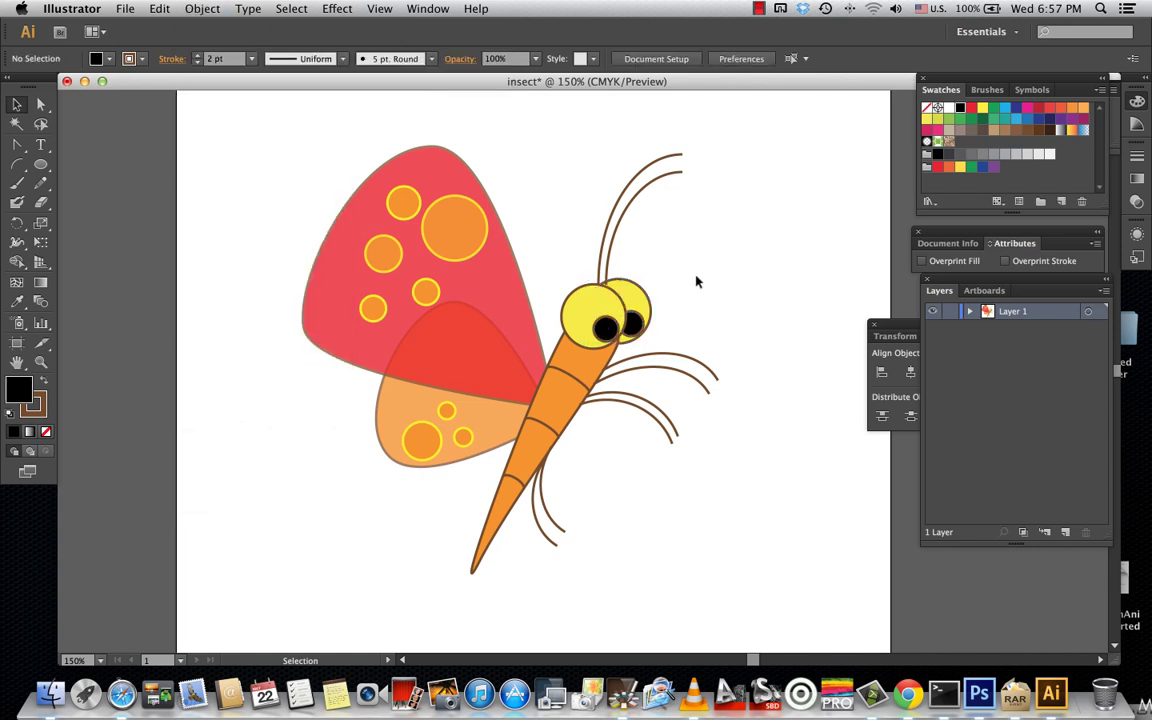
Nudge the back eye group with the arrow keys so it peeks just right of the head
click(638, 302)
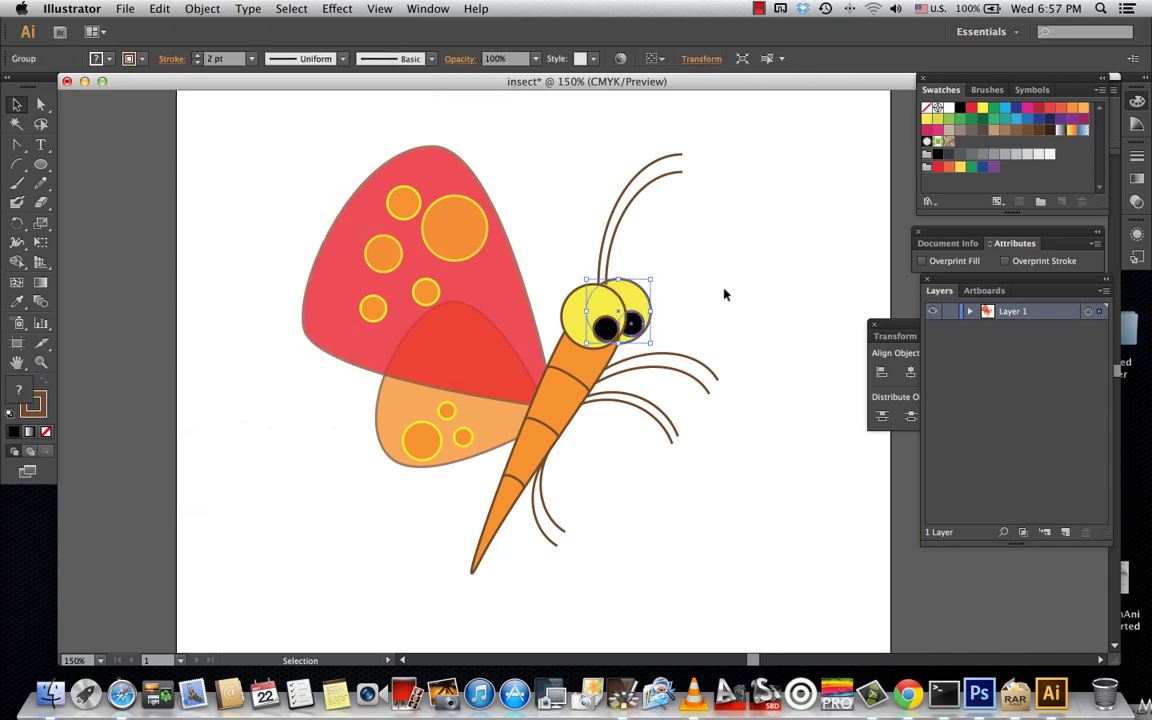
key(Left)
key(Left)
key(Left)
key(Left)
key(Left)
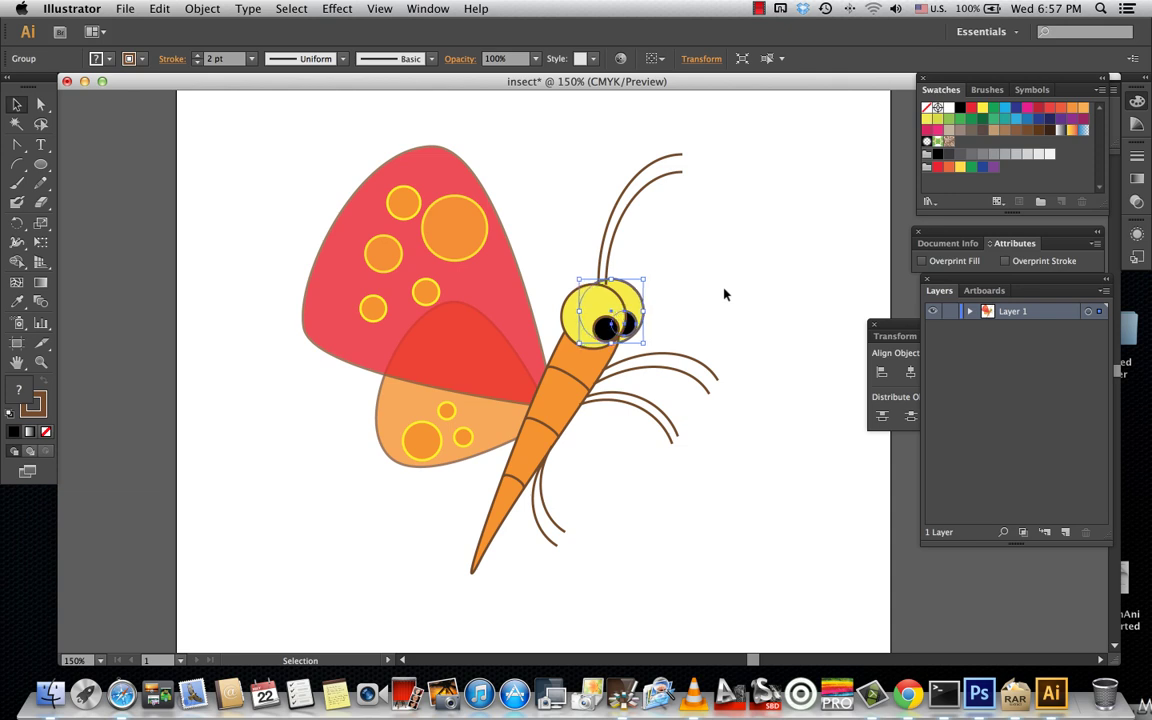
key(Down)
key(Down)
key(Down)
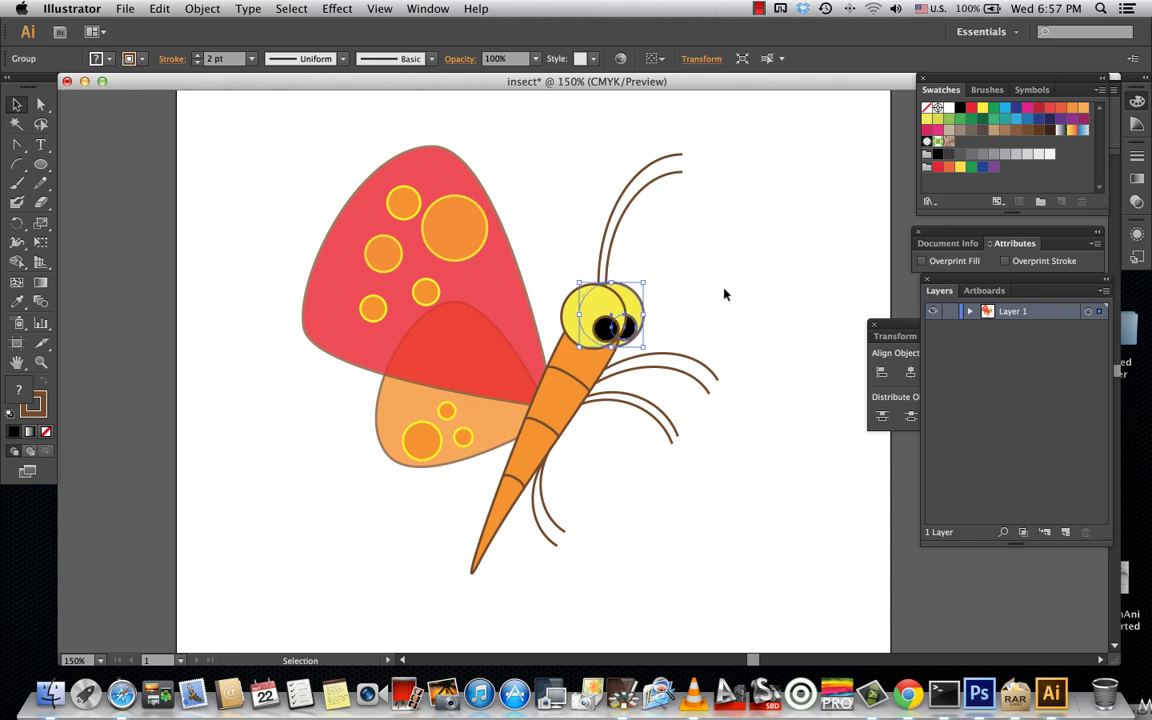
key(Down)
key(Left)
key(Left)
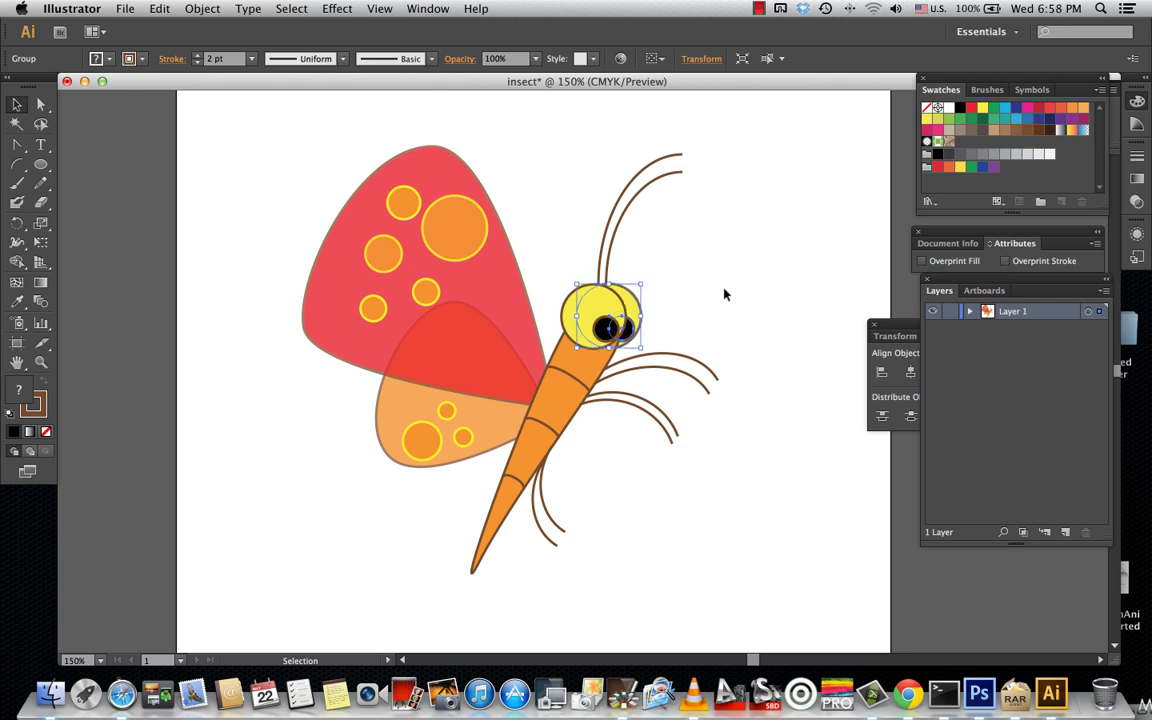
key(Left)
key(Up)
key(Up)
key(Left)
key(Left)
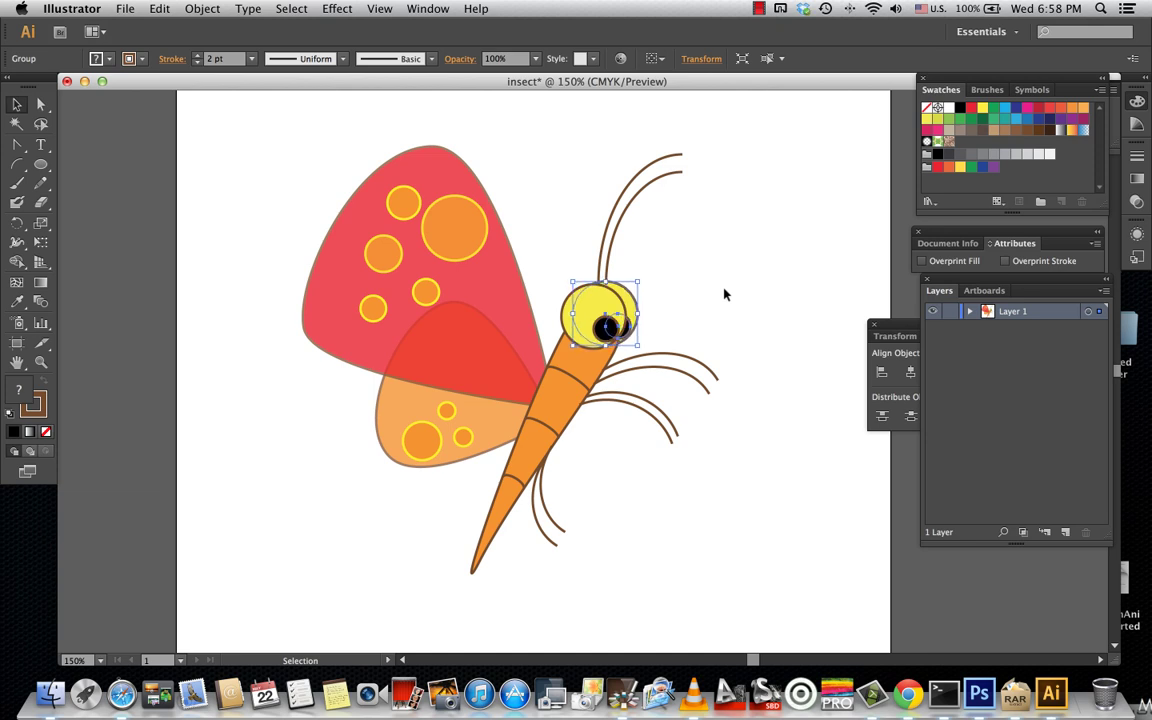
key(Down)
key(Down)
key(Down)
key(Right)
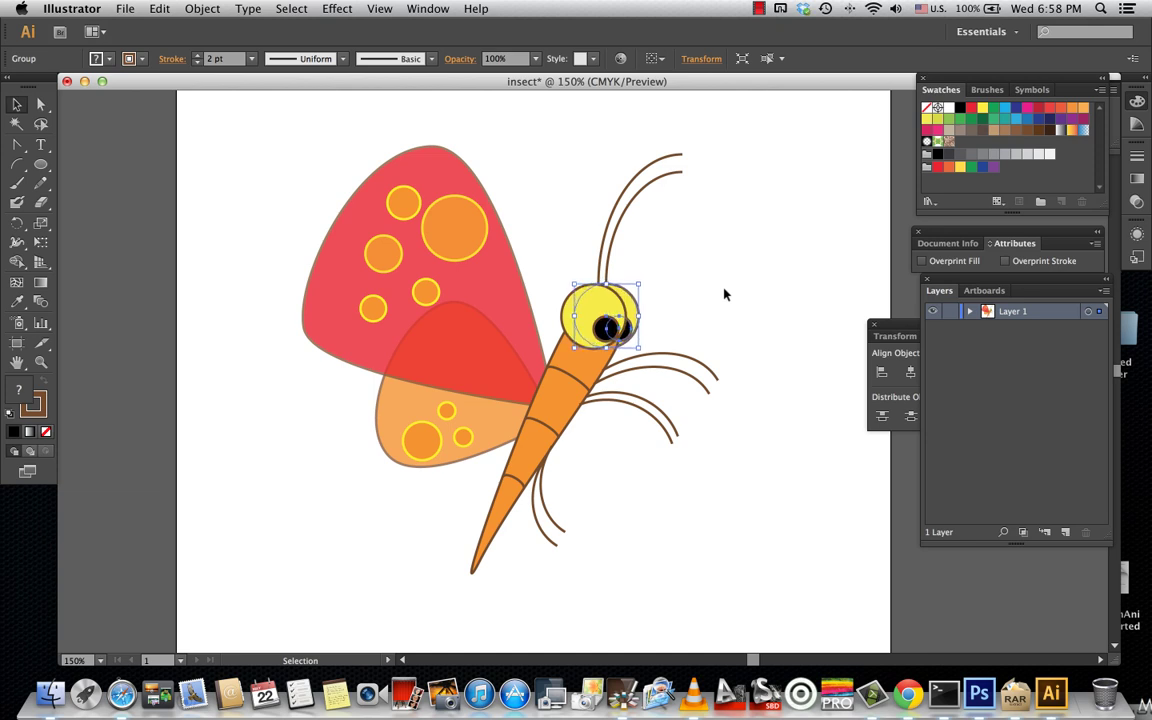
key(Up)
key(Up)
key(Up)
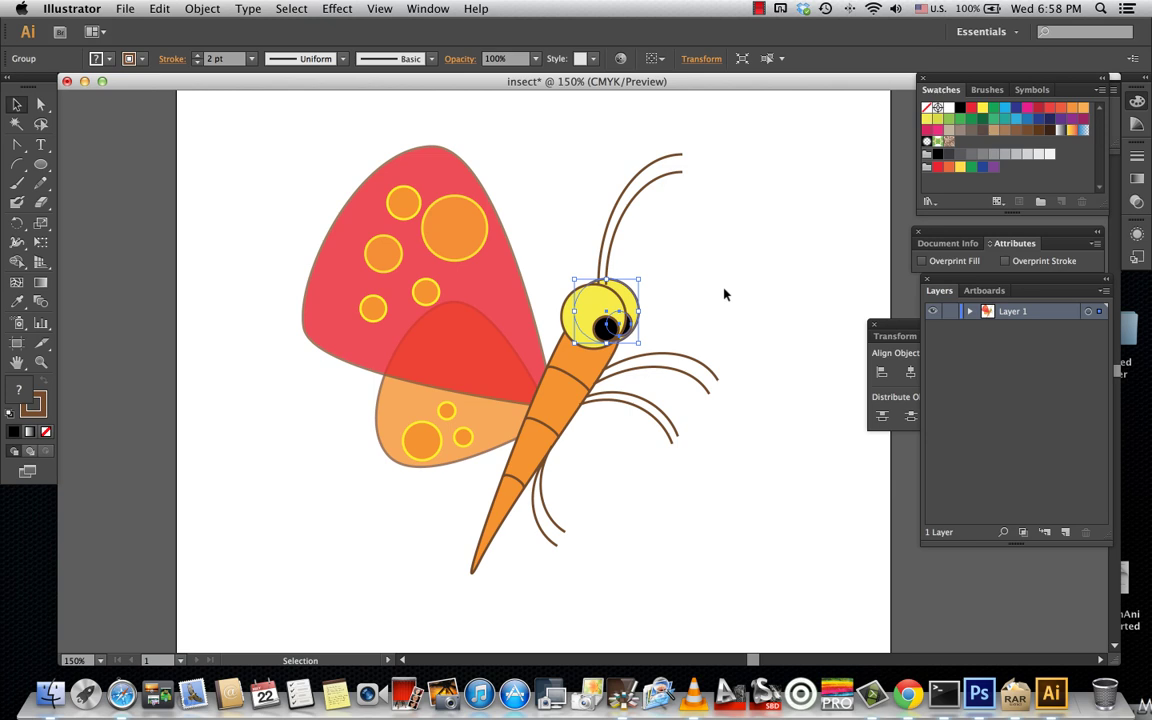
key(Down)
key(Down)
key(Down)
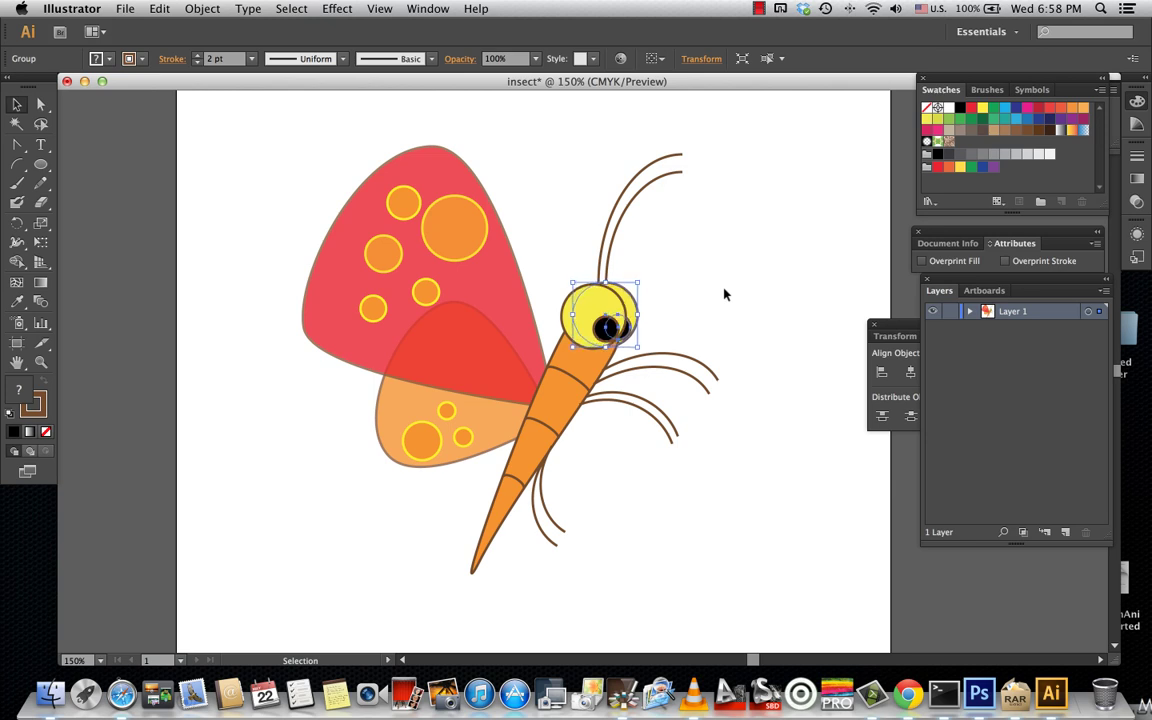
key(Left)
key(Left)
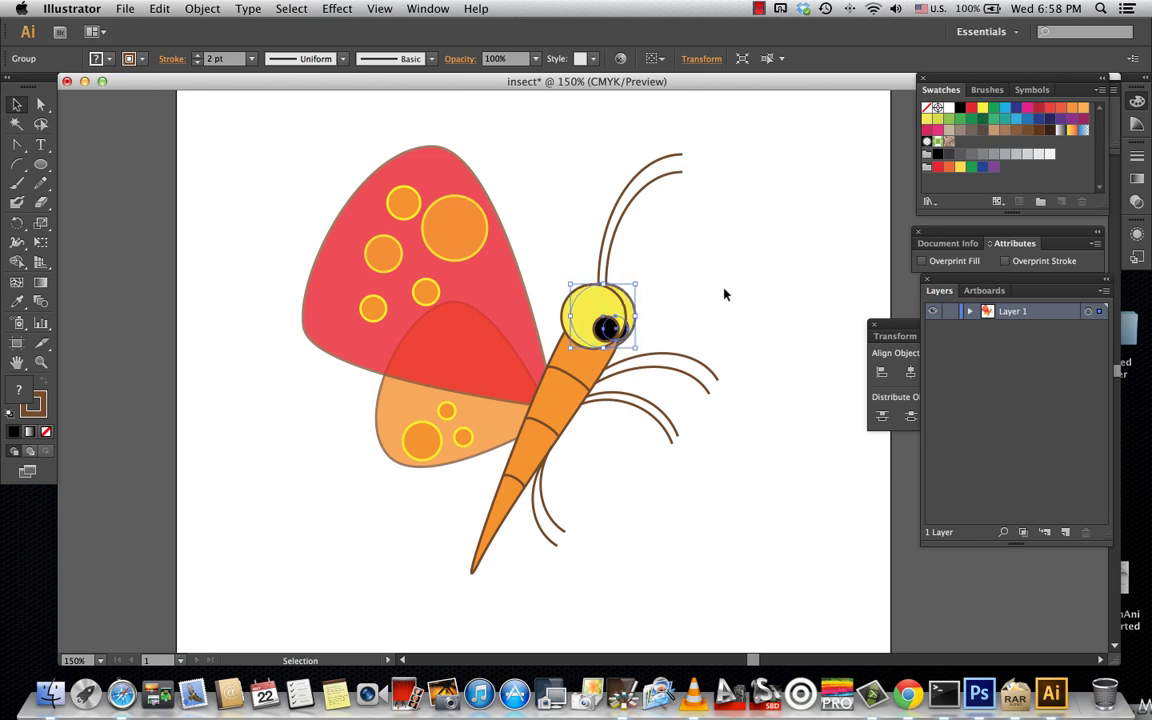
key(Up)
key(Down)
click(725, 293)
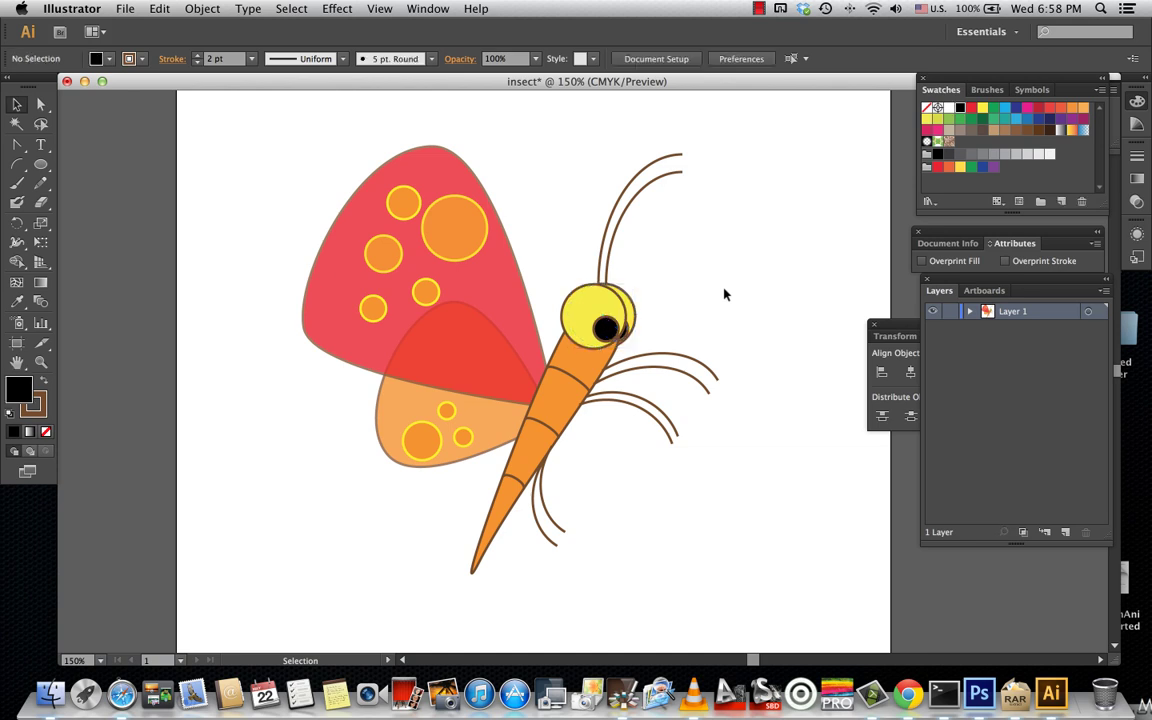
Lower the back eye slightly and deselect to review the finished eyes
click(612, 312)
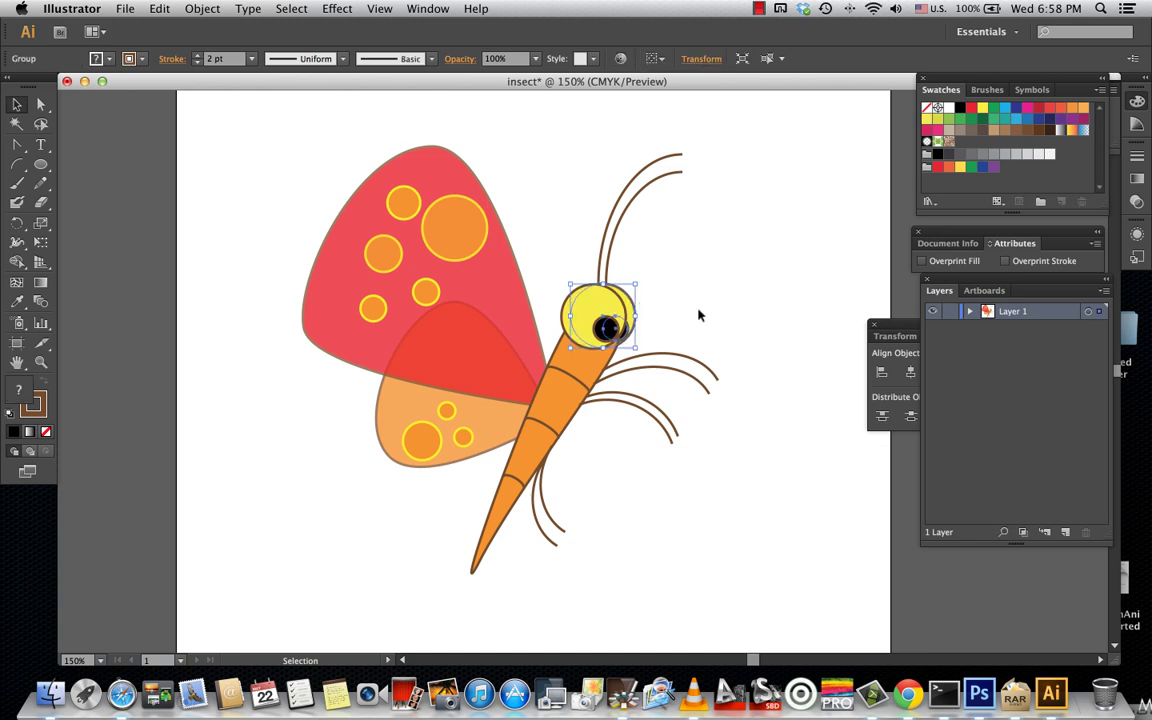
key(Down)
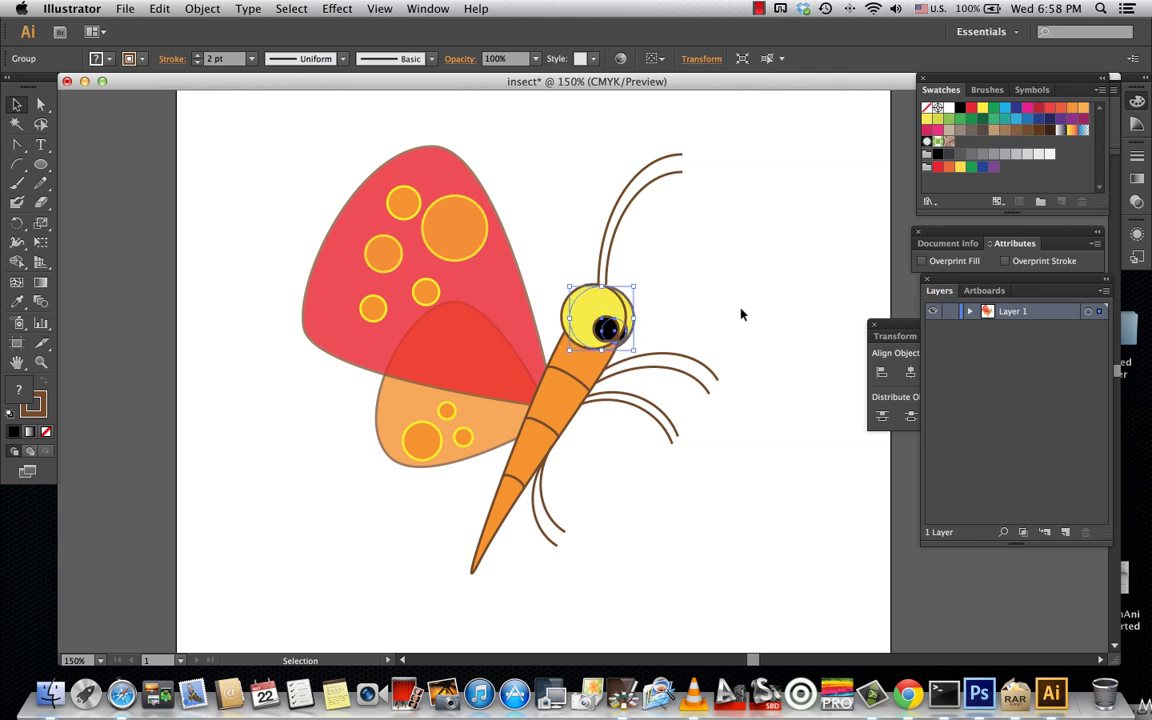
click(741, 315)
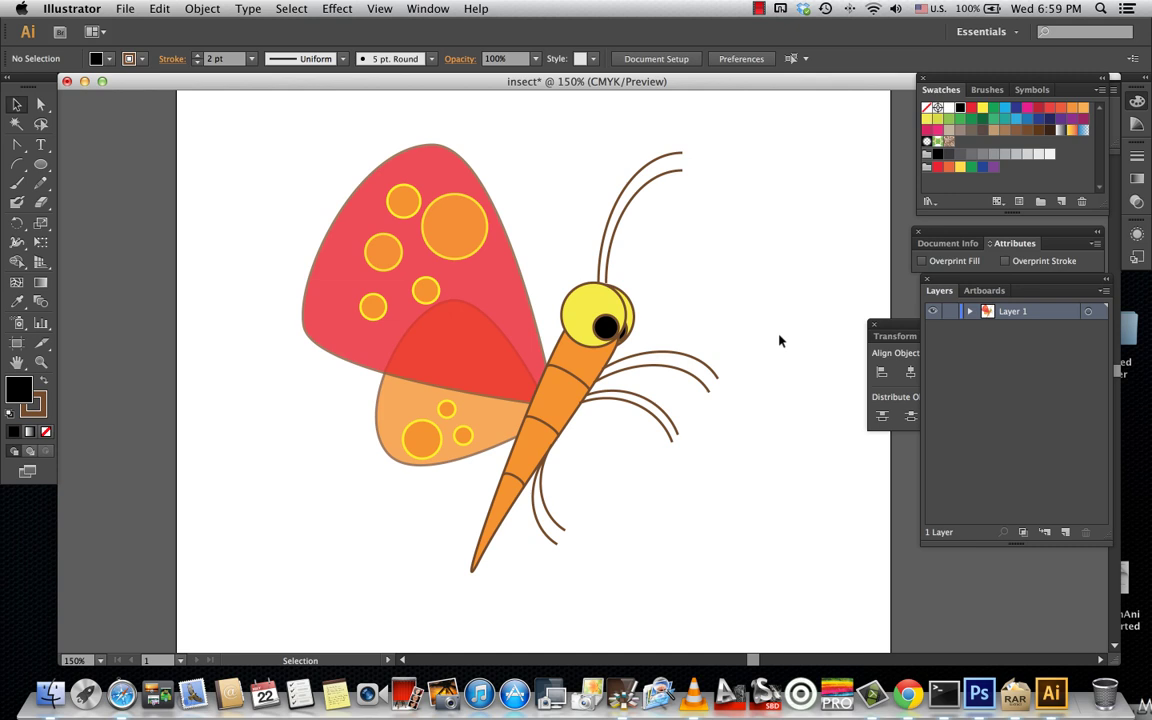
scroll(780, 341, down, 5)
scroll(780, 341, down, 5)
scroll(780, 341, up, 3)
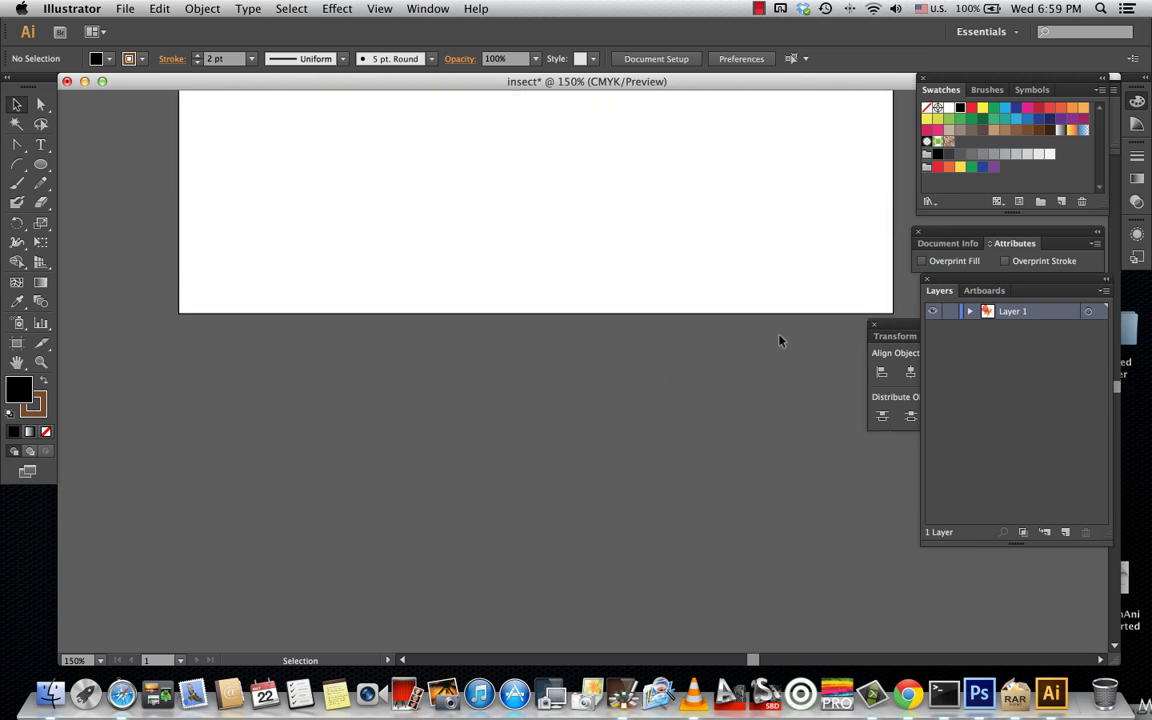
scroll(780, 341, up, 3)
scroll(780, 341, up, 2)
scroll(780, 341, up, 4)
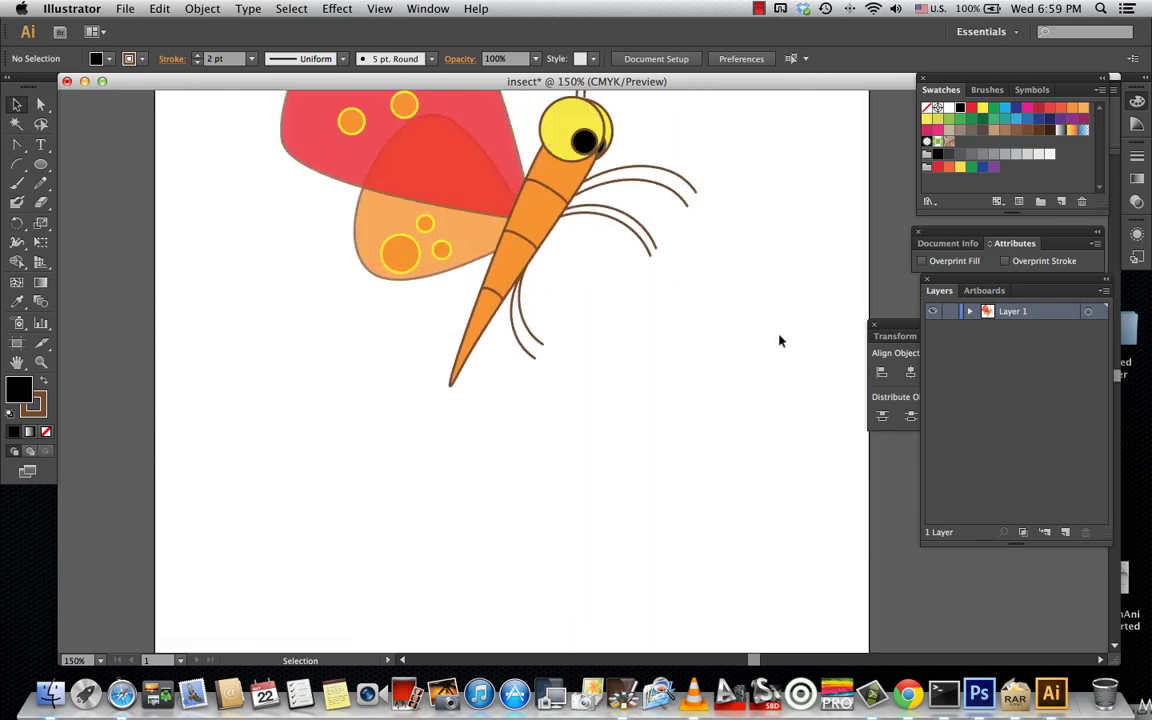
scroll(780, 341, up, 1)
scroll(780, 341, up, 1)
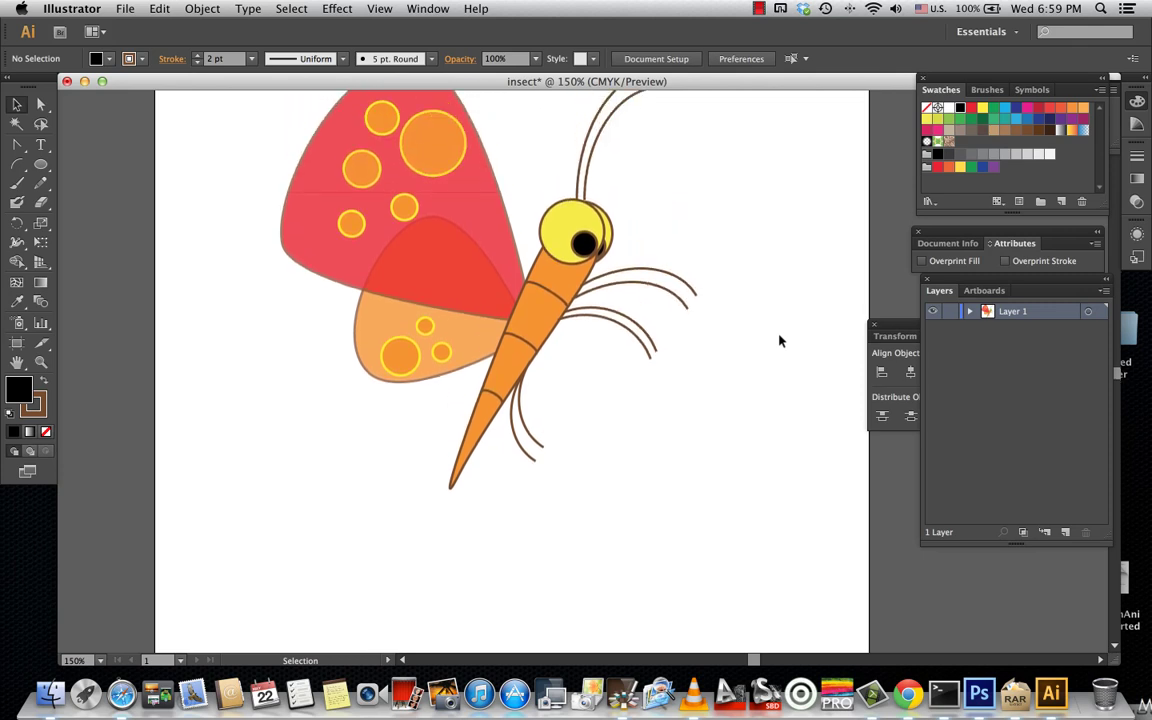
scroll(780, 341, up, 1)
scroll(780, 341, up, 1)
scroll(780, 341, up, 1)
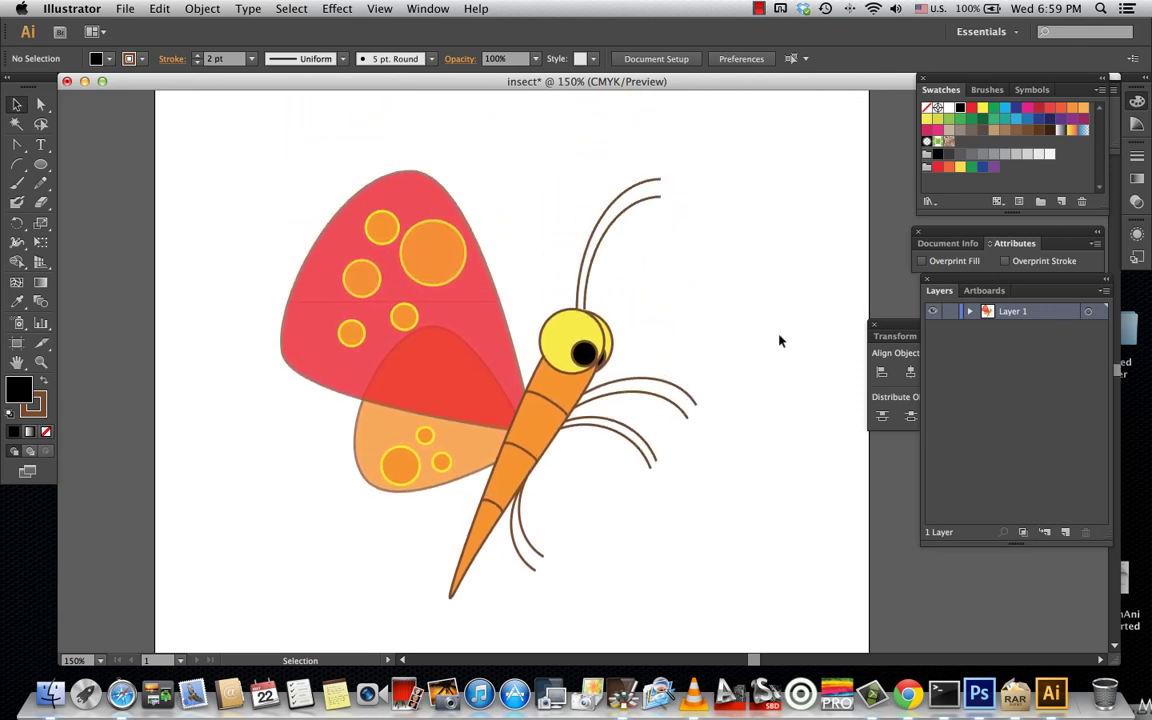
scroll(780, 341, up, 1)
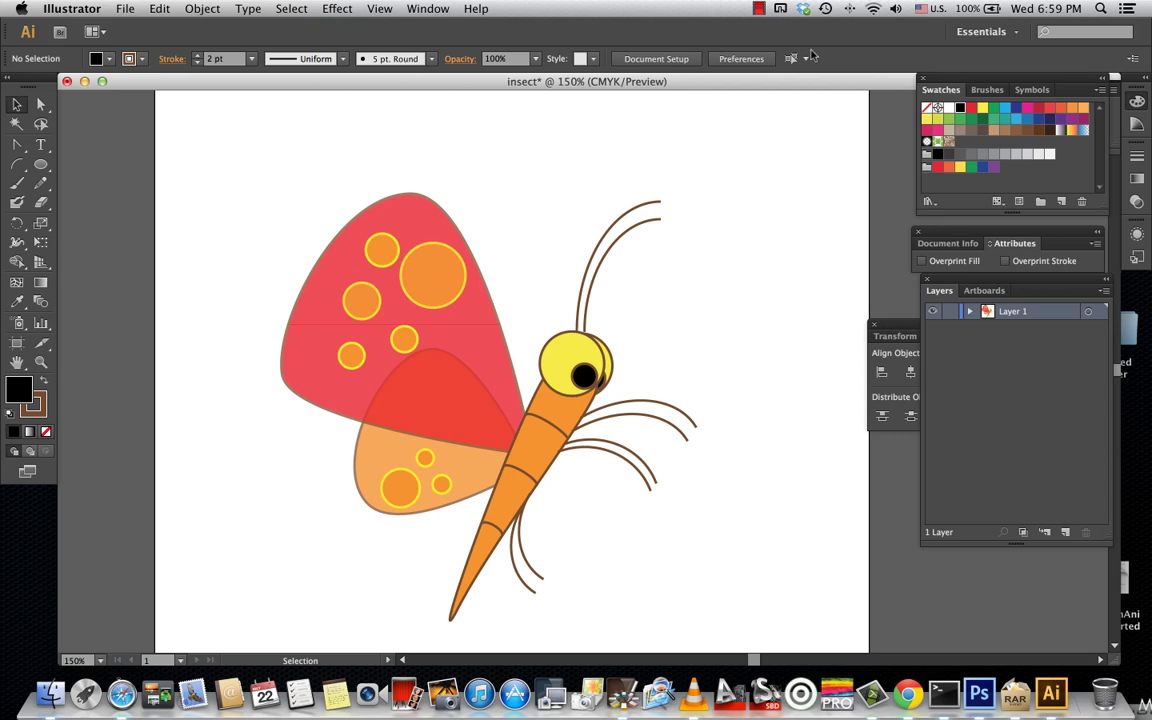